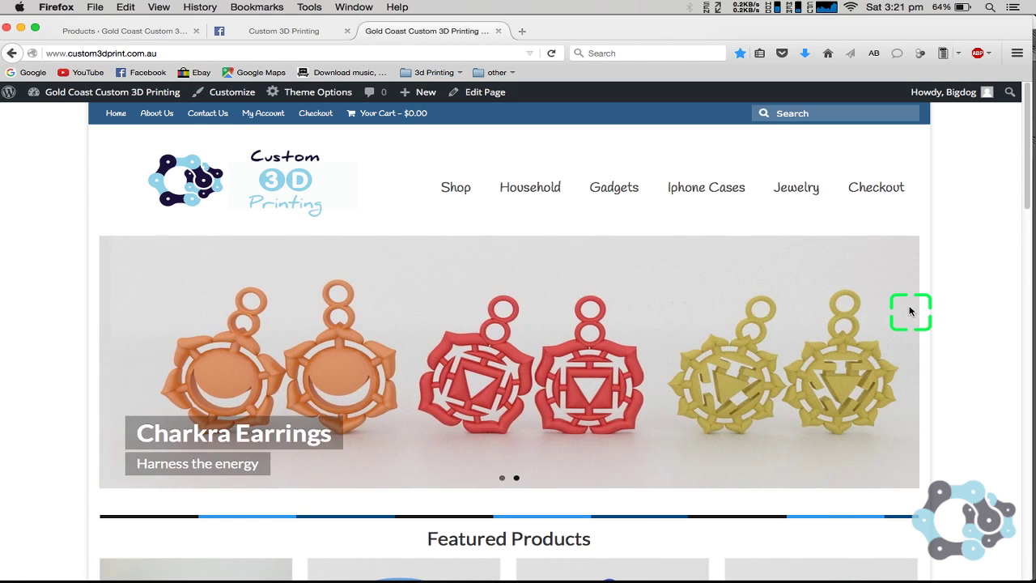
Look over the store's featured products, open the Iphone Cases category and view the Tribal Lion Iphone Case page.
scroll(842, 336, "down", 10)
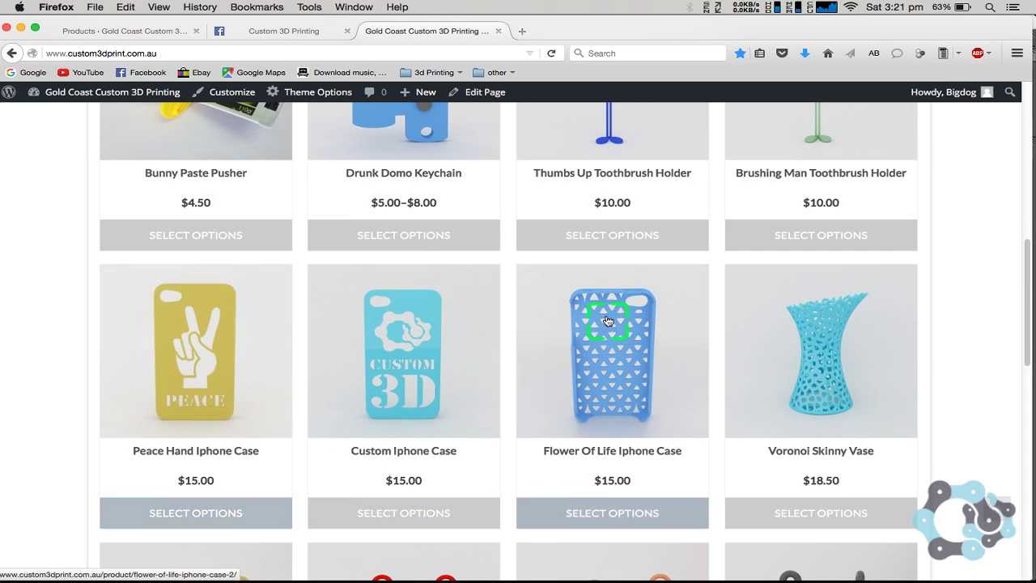
scroll(615, 318, "up", 3)
scroll(626, 308, "up", 10)
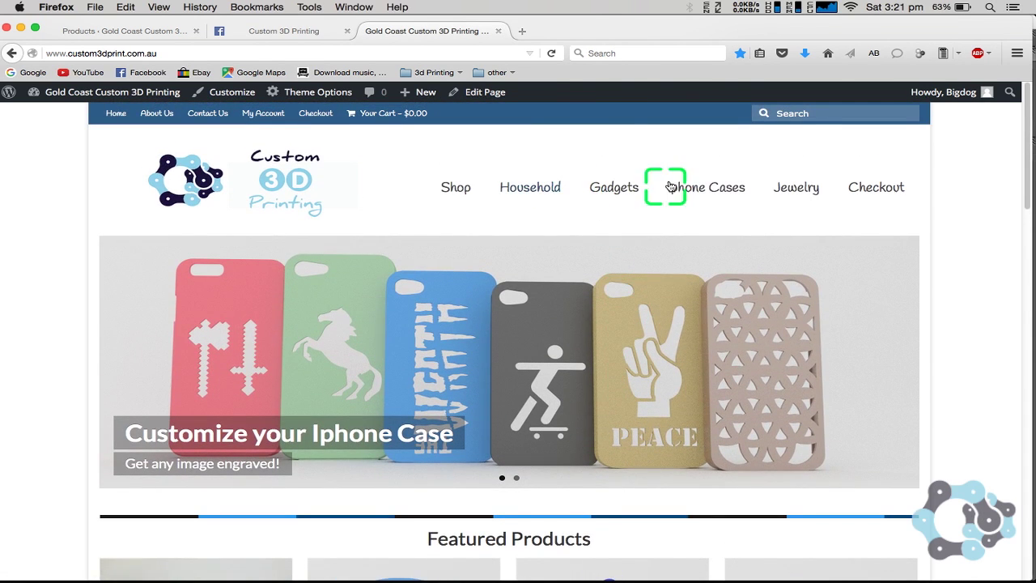
left_click(718, 188)
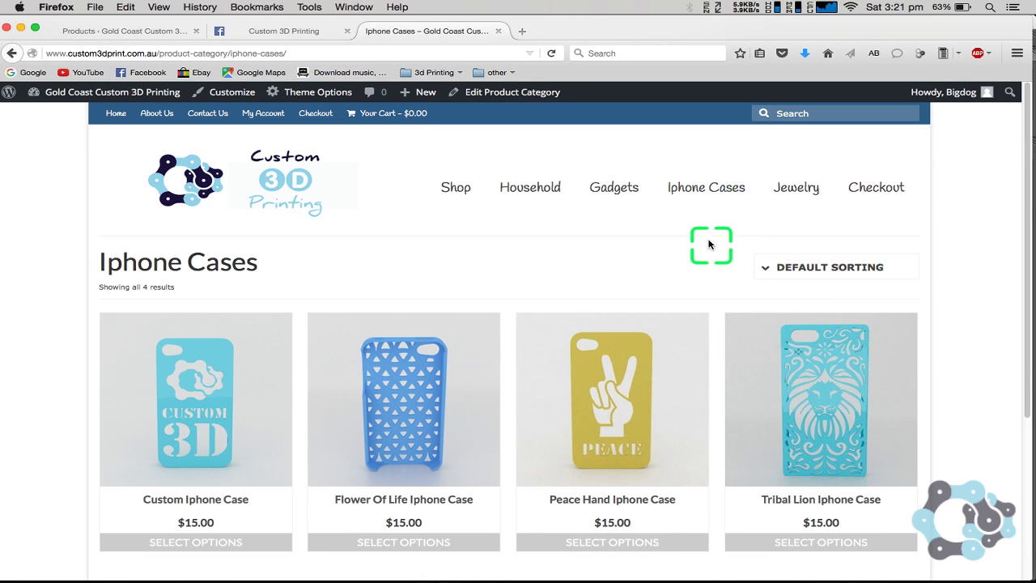
scroll(705, 246, "down", 2)
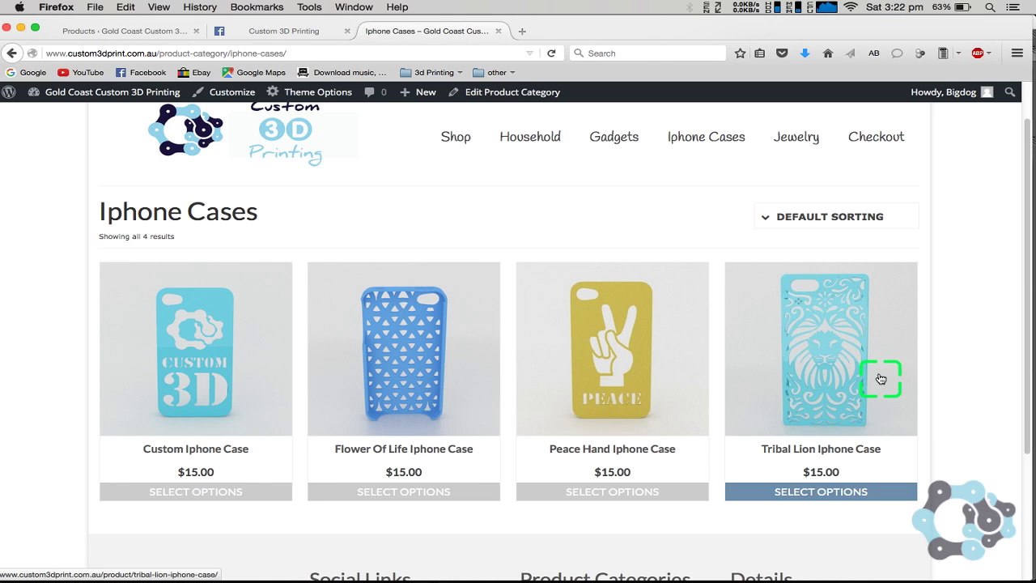
left_click(801, 341)
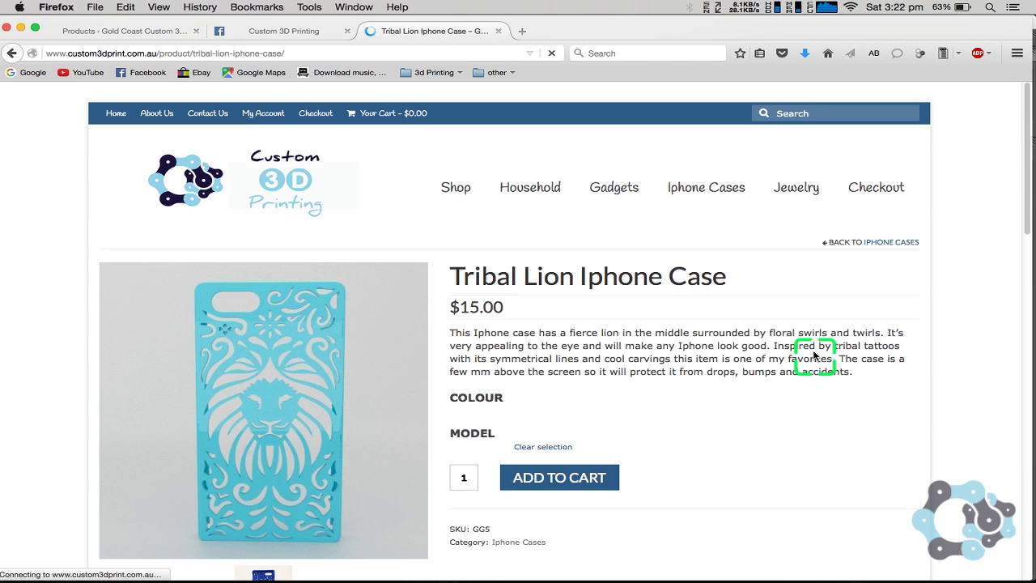
Choose the colour Red and the model Iphone 5 for the Tribal Lion case.
scroll(572, 287, "down", 2)
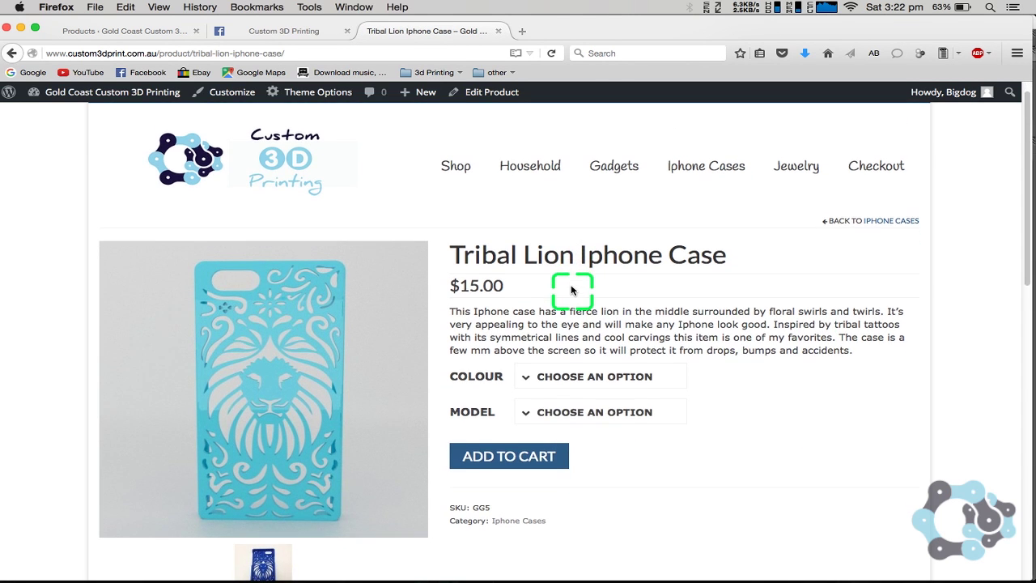
scroll(571, 288, "down", 1)
left_click(578, 334)
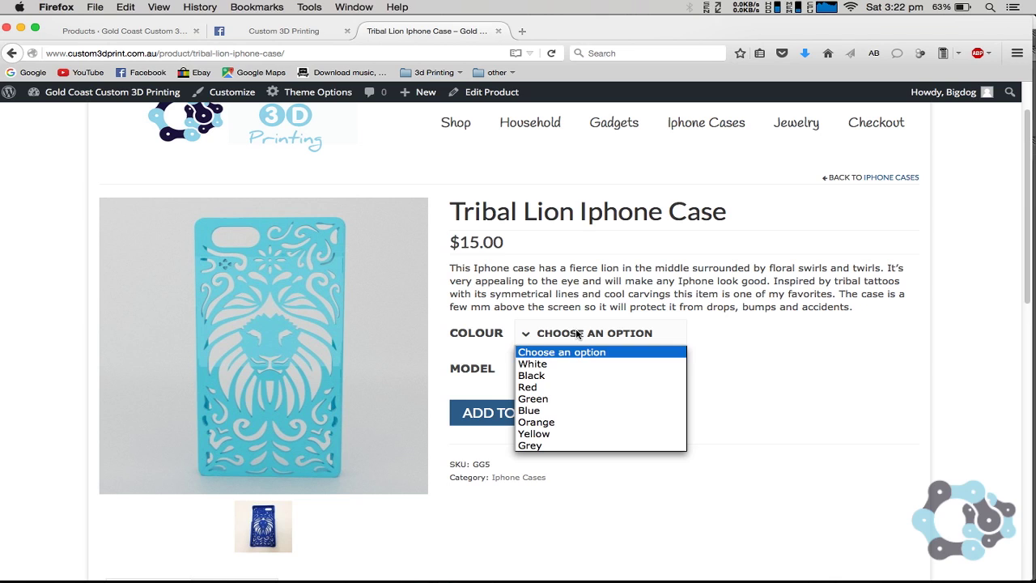
left_click(543, 387)
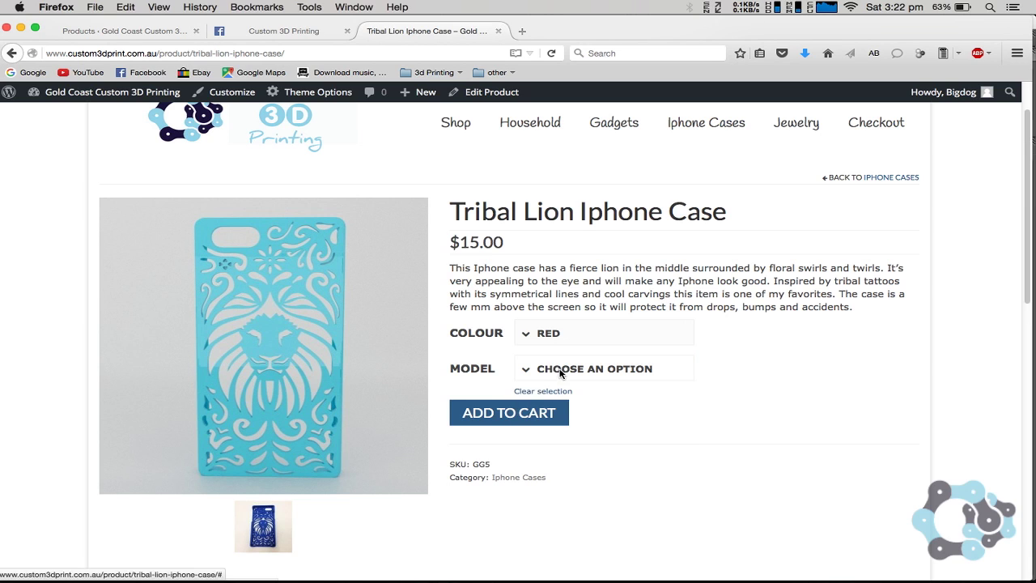
left_click(561, 369)
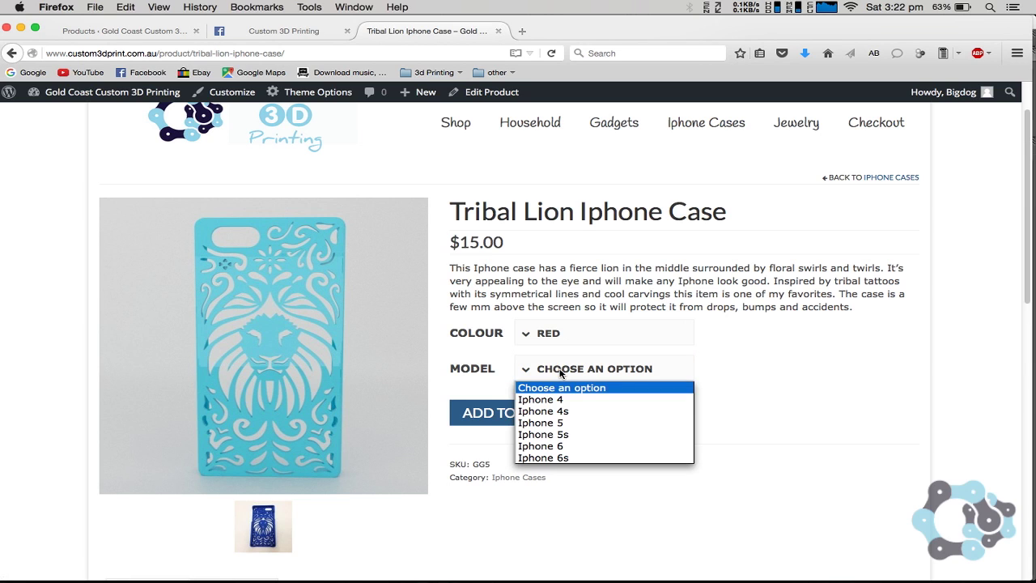
left_click(571, 423)
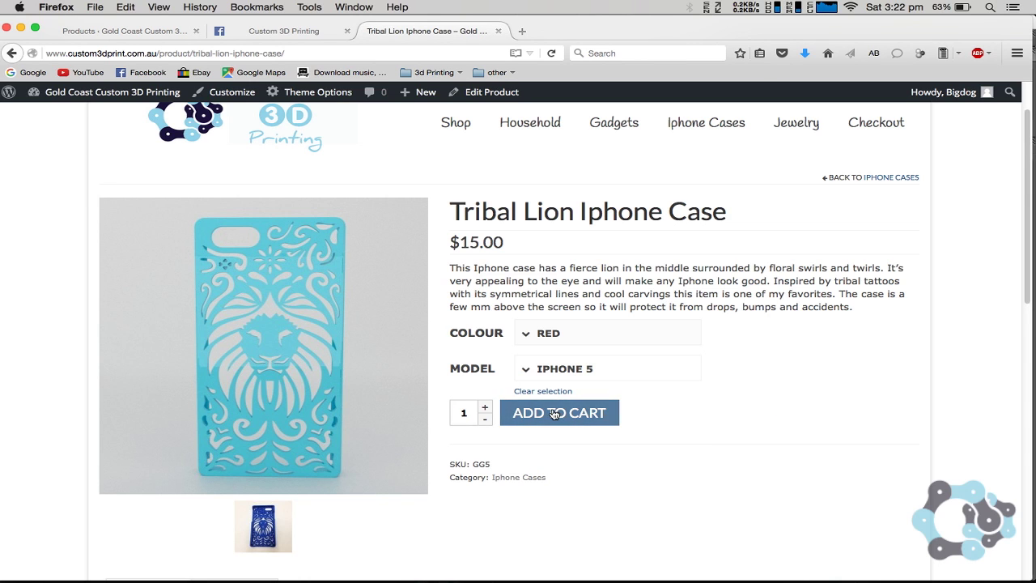
scroll(555, 409, "up", 2)
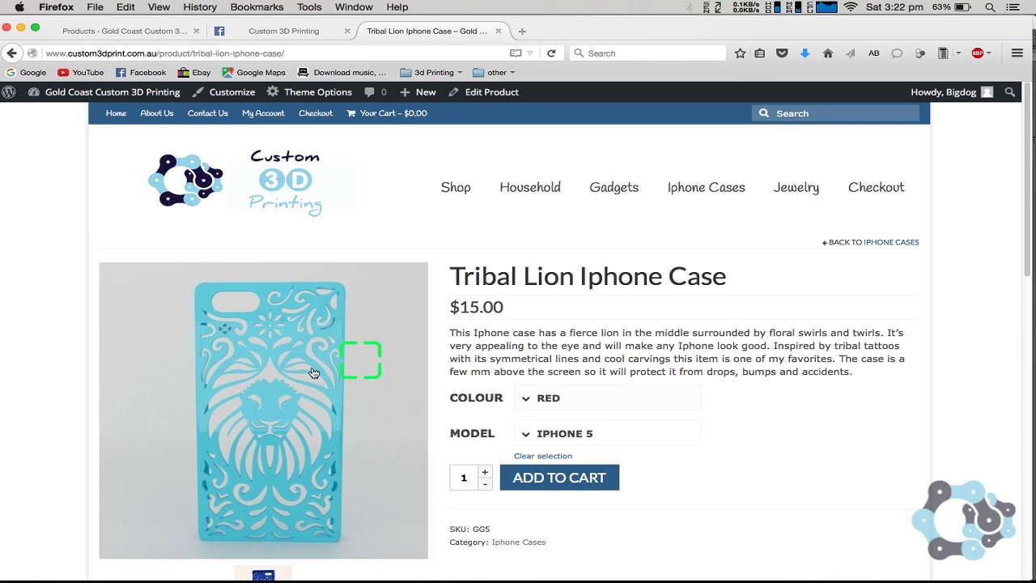
Switch to Blender and select the plain phone case without the lion pattern.
mouse_move(257, 571)
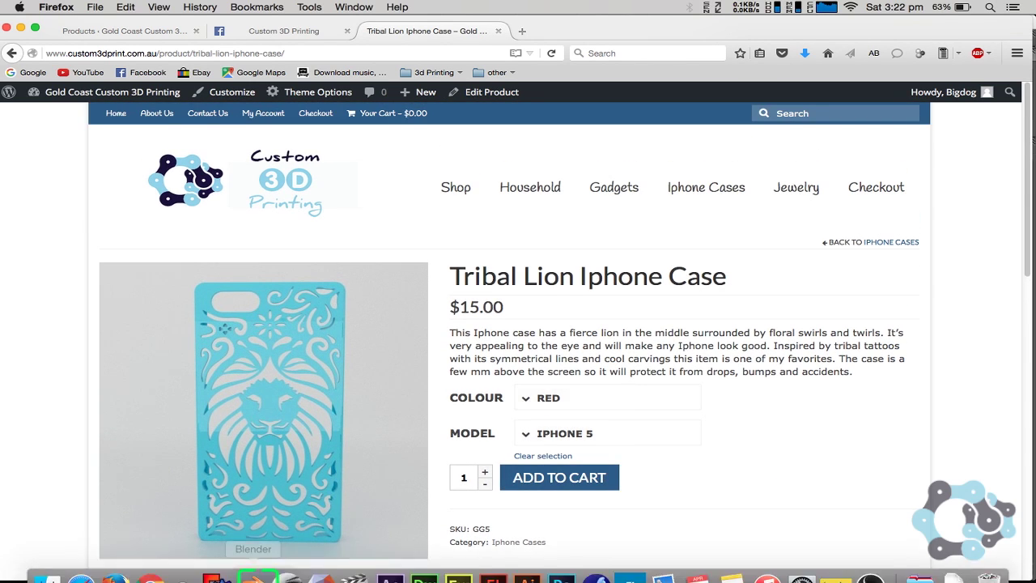
left_click(257, 567)
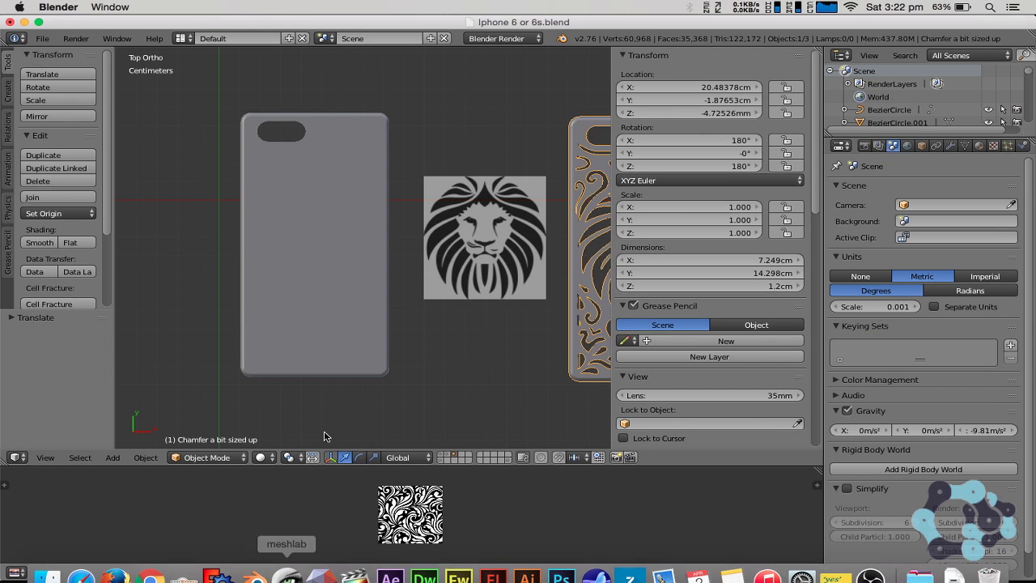
scroll(405, 337, "down", 3)
scroll(403, 336, "up", 3)
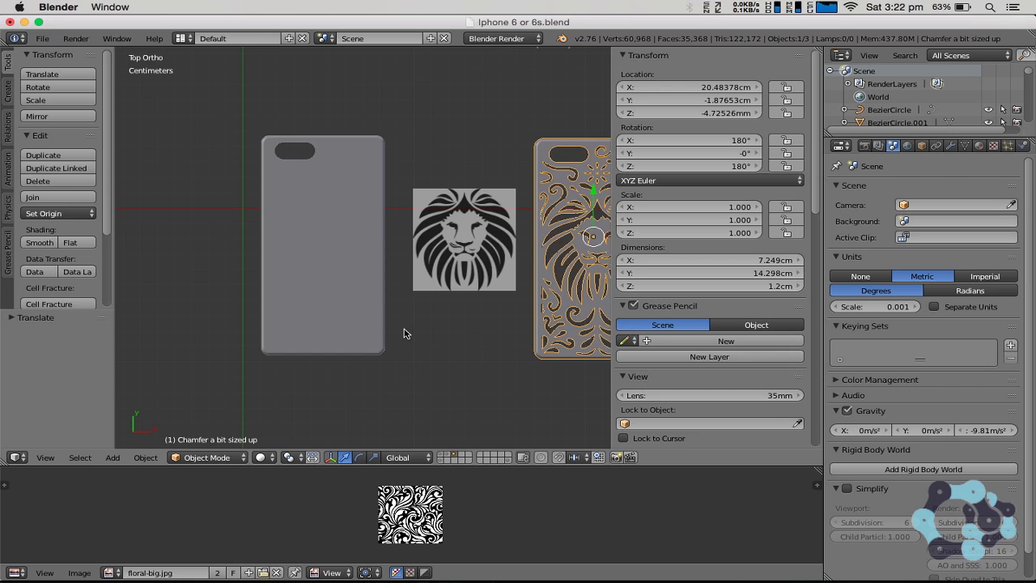
middle_click_drag(398, 333, 367, 334, "shift")
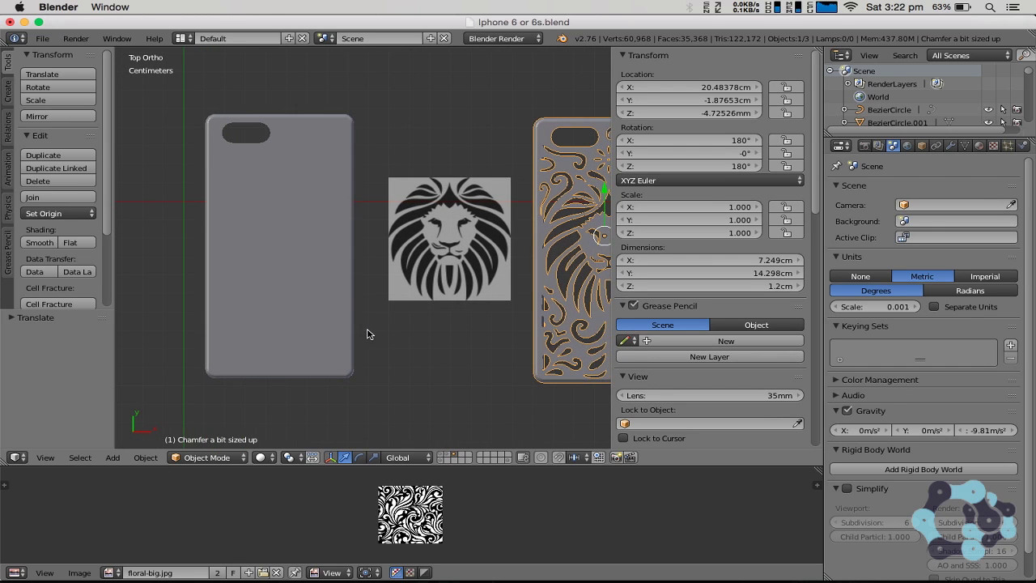
right_click(307, 306)
mouse_move(188, 567)
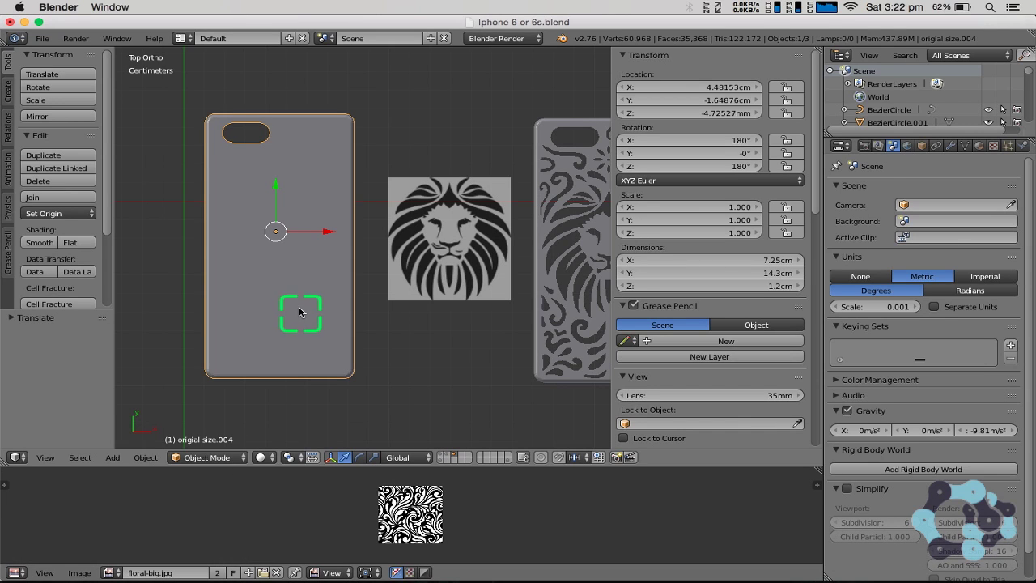
scroll(270, 257, "down", 2)
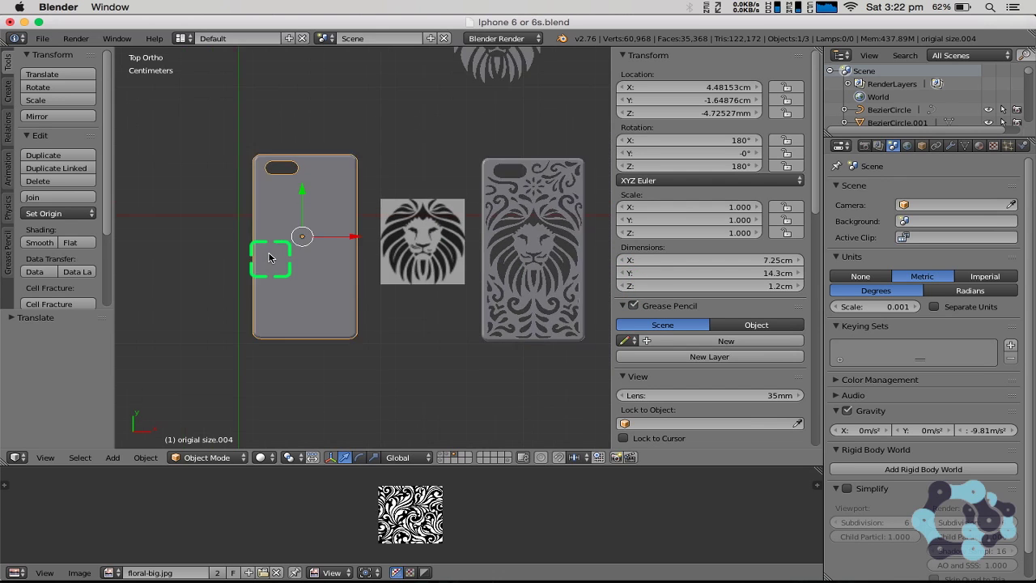
scroll(270, 258, "up", 1)
scroll(270, 258, "up", 1)
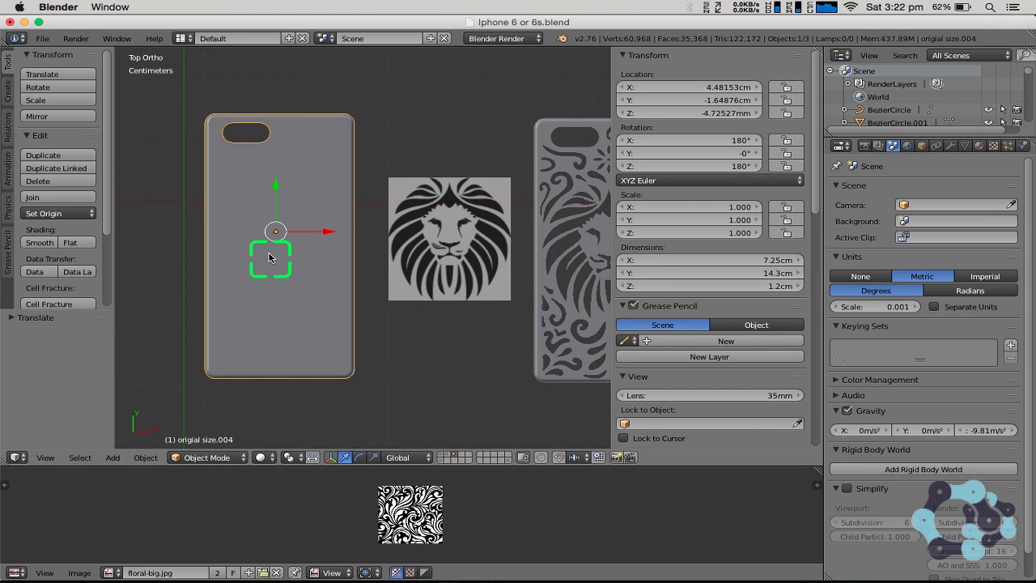
Clear the viewport's background image and load lion-vector.jpg from the Desktop's patterns folder in its place.
scroll(269, 258, "down", 2)
scroll(723, 271, "down", 5)
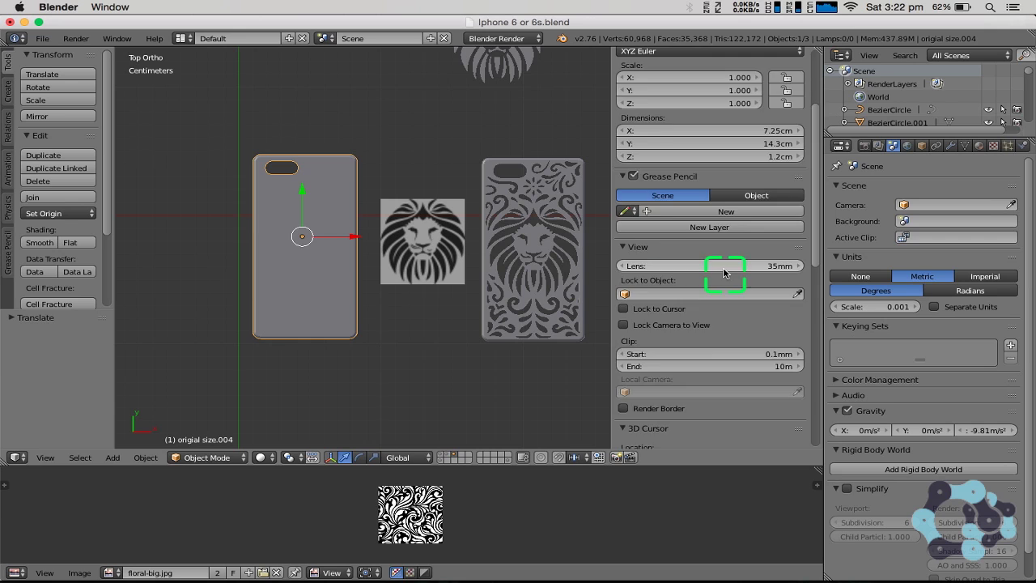
scroll(720, 280, "down", 9)
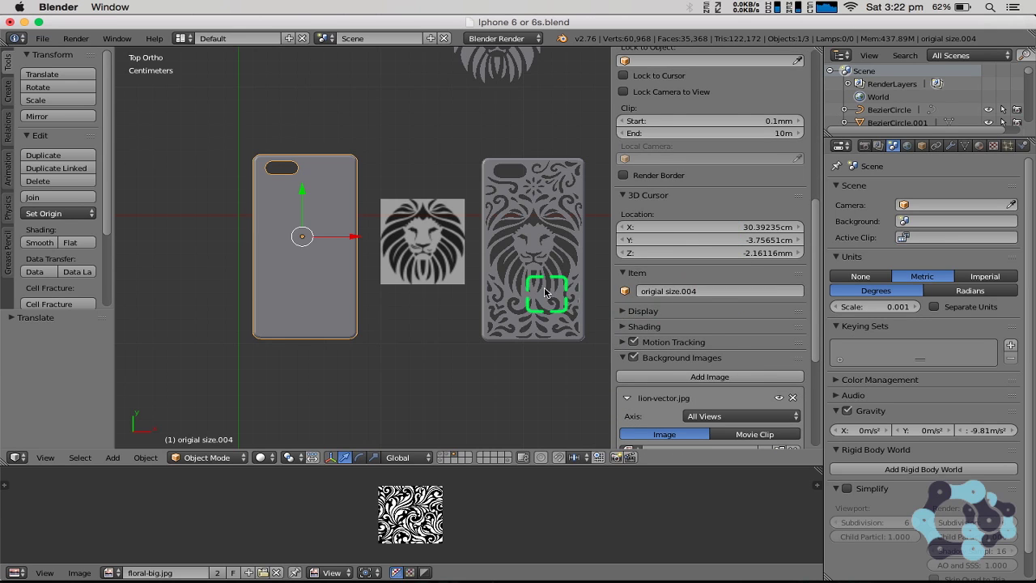
scroll(545, 293, "up", 1)
scroll(720, 297, "down", 5)
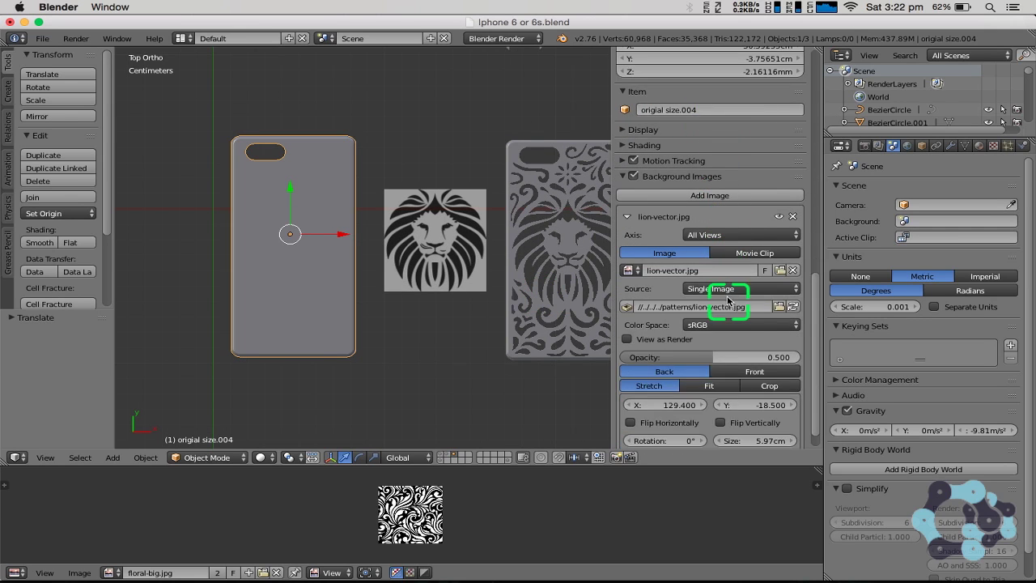
scroll(752, 178, "down", 1)
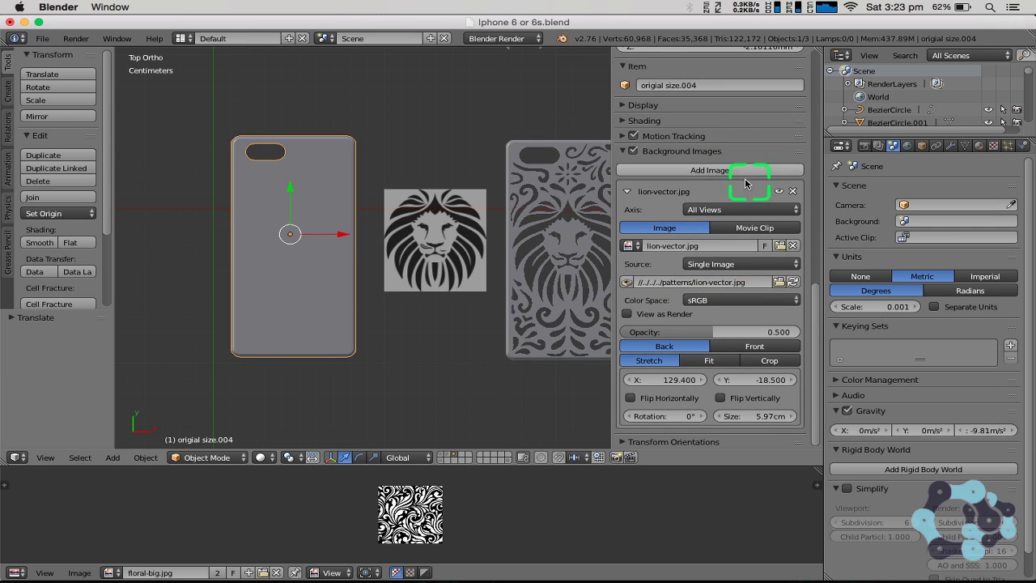
left_click(791, 247)
left_click(702, 249)
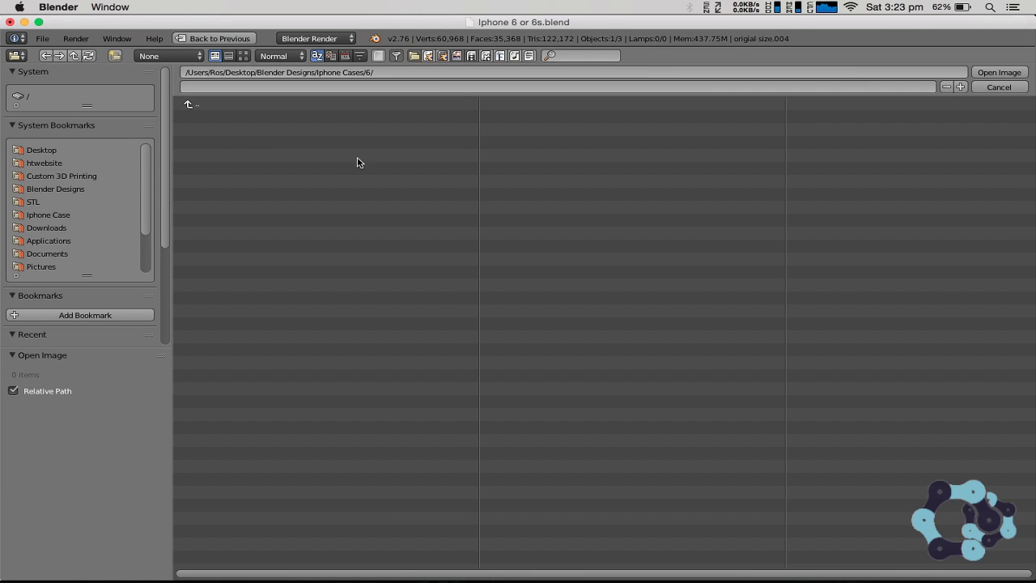
left_click(42, 177)
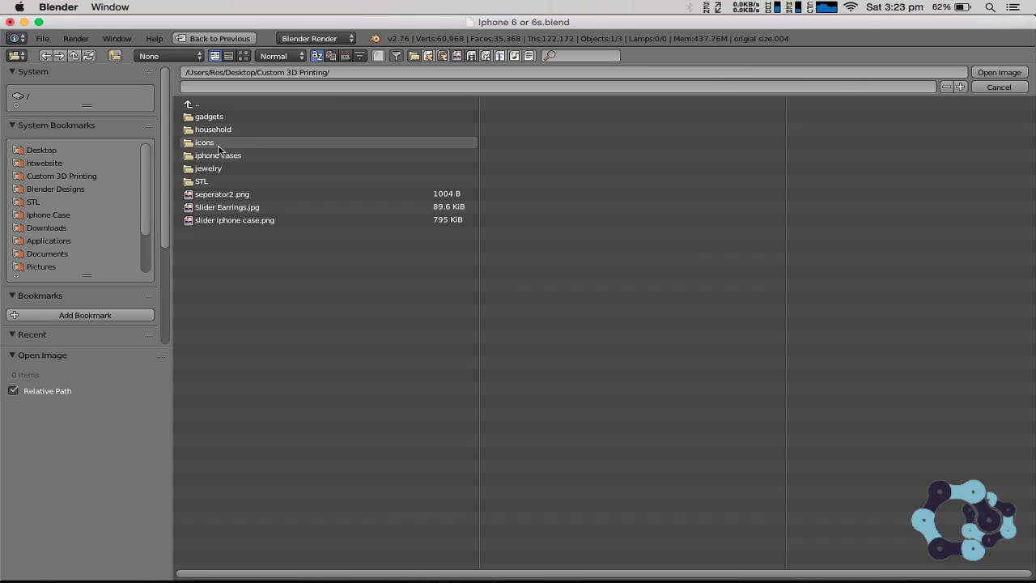
left_click(36, 152)
left_click(213, 244)
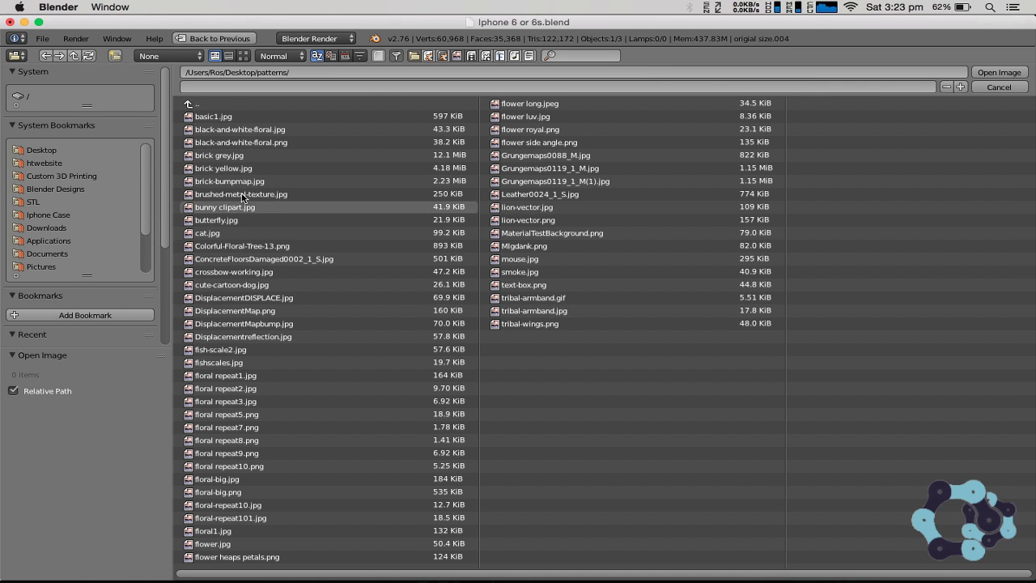
left_click(528, 213)
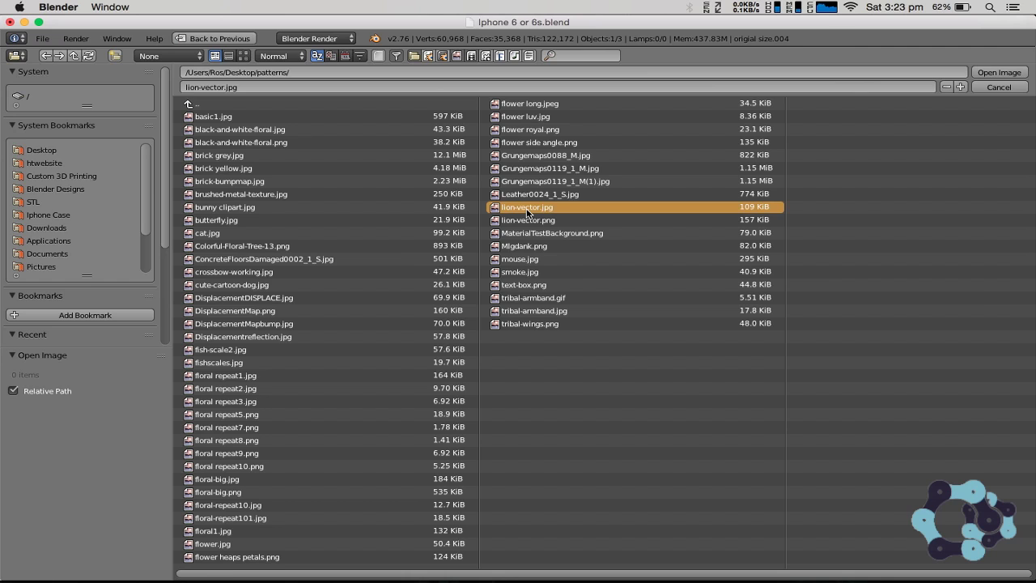
double_click(528, 208)
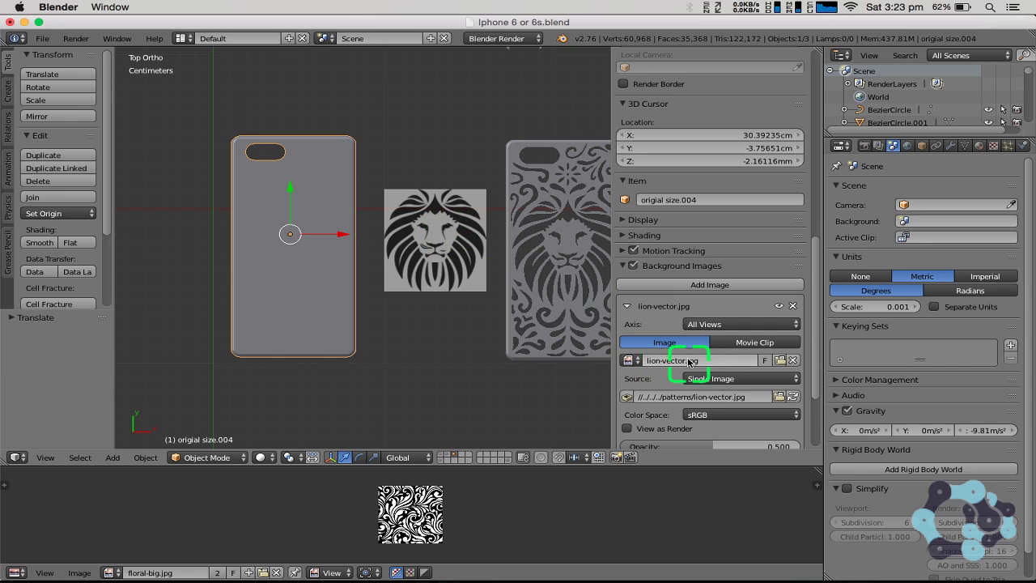
Place the lion background image between the two cases at X 128.2, Y -24.1 with a size of 6.32 cm.
scroll(688, 356, "down", 5)
left_click_drag(664, 380, 662, 379)
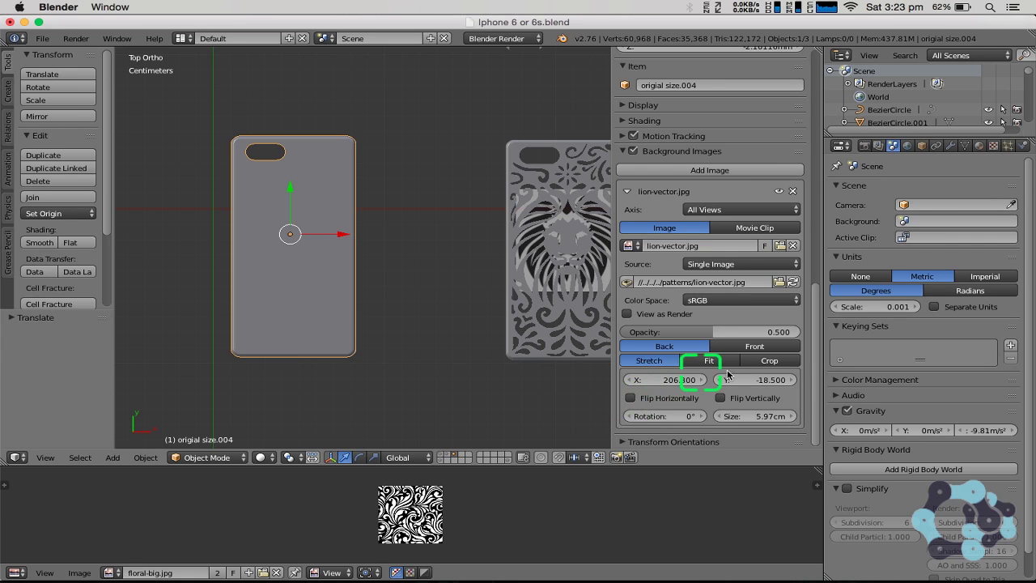
left_click_drag(752, 379, 753, 379)
left_click_drag(757, 422, 755, 416)
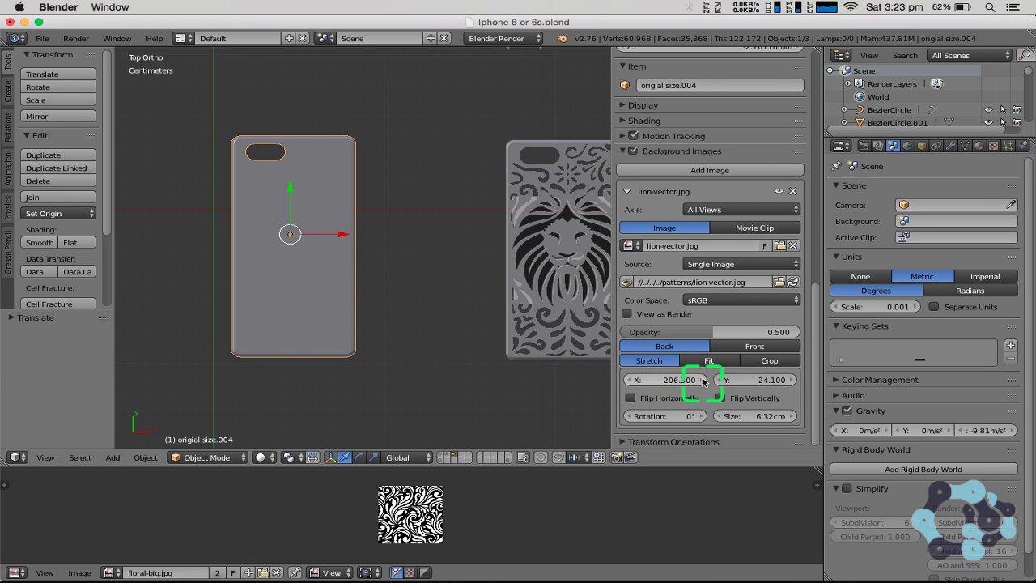
left_click_drag(677, 379, 693, 385)
left_click(482, 305)
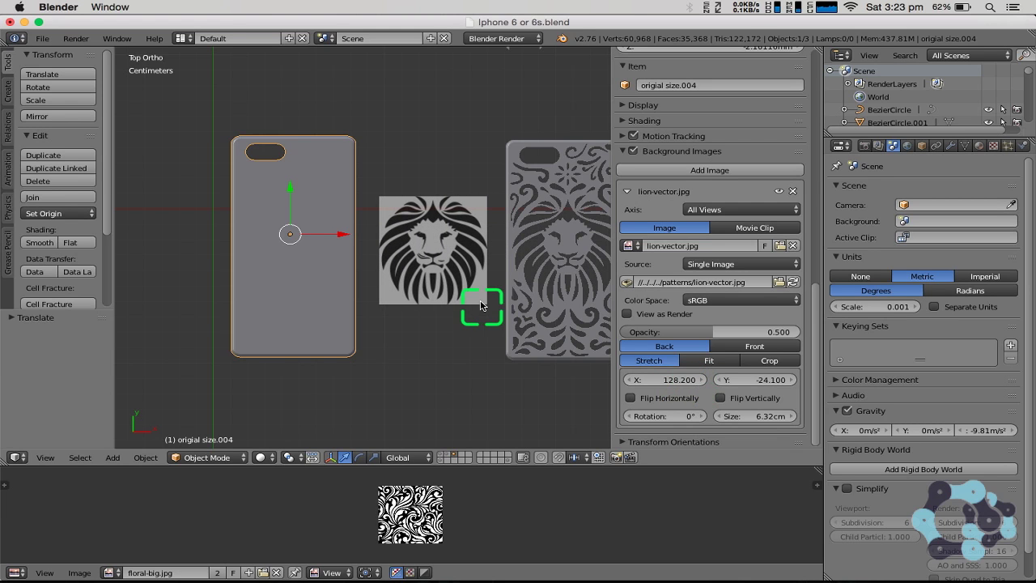
Add a Path curve to the scene for tracing the lion image.
scroll(481, 305, "up", 3)
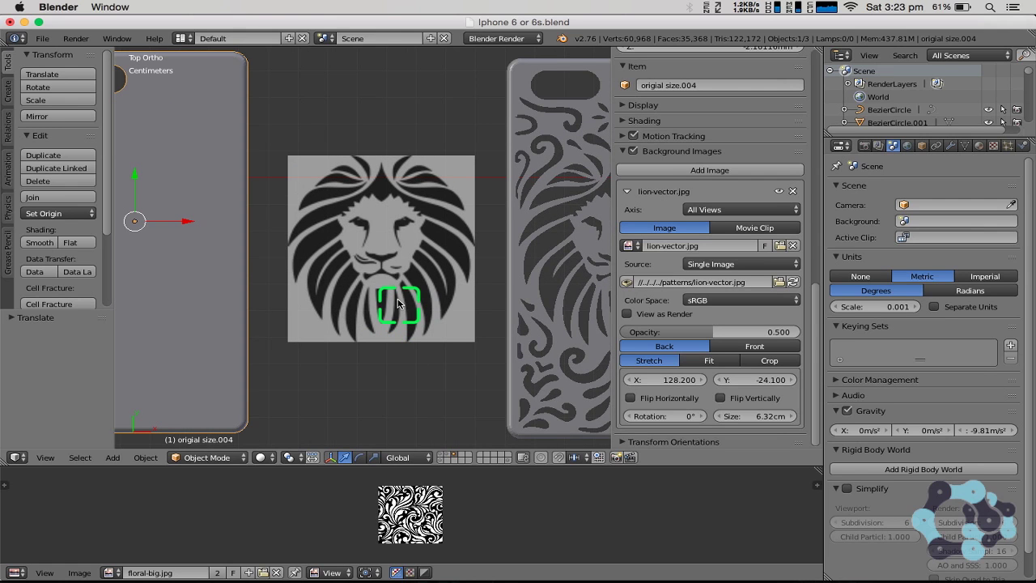
key("shift+a")
mouse_move(379, 315)
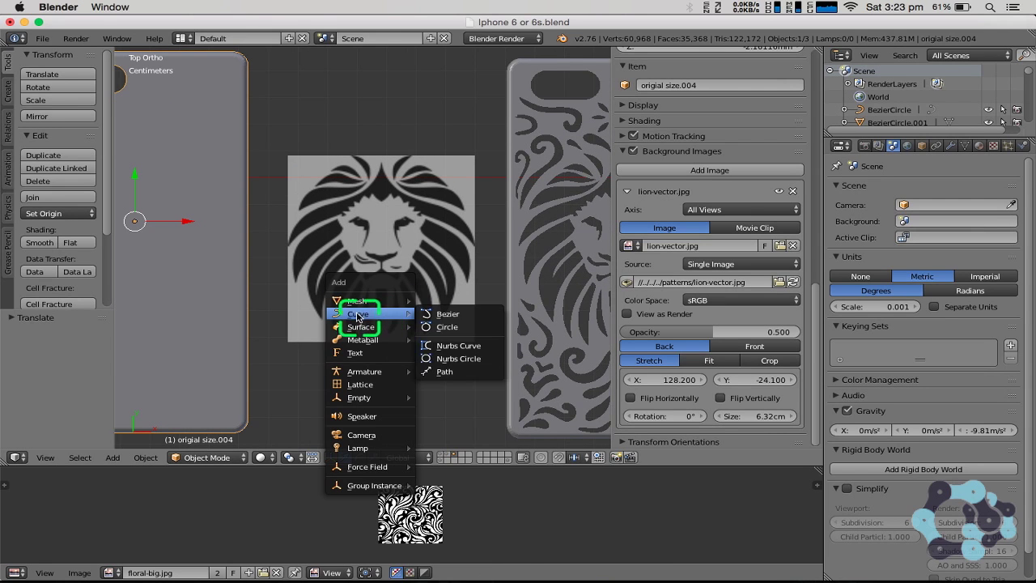
left_click(440, 372)
scroll(357, 337, "down", 3)
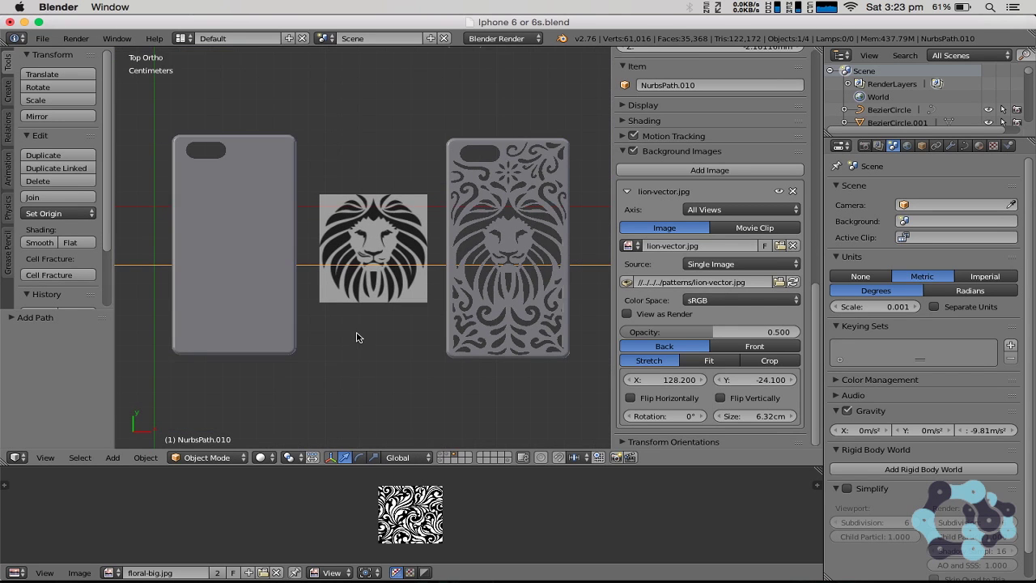
Scale the path down in several passes and move it onto the lion's muzzle in the background image.
key("s")
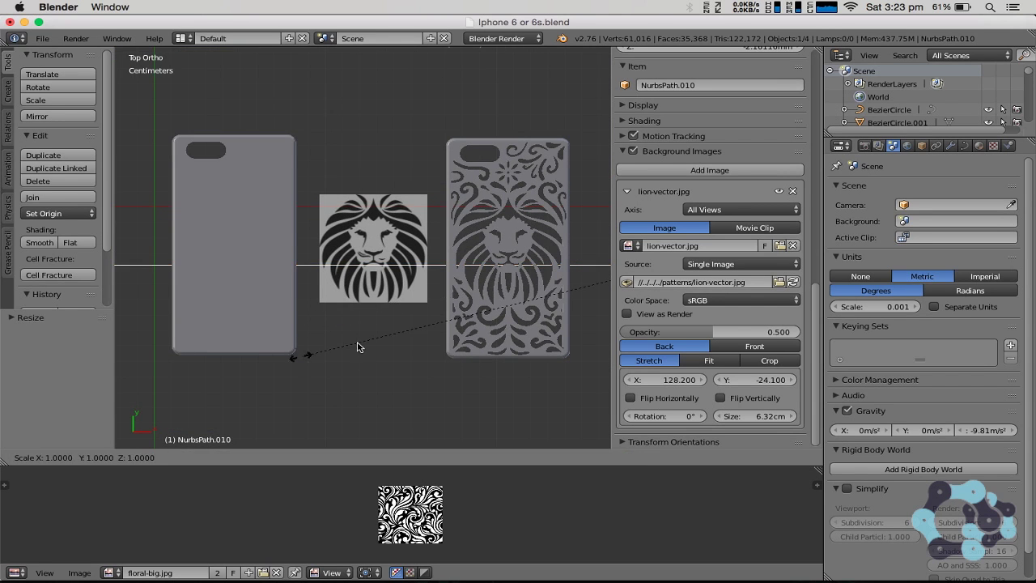
left_click(504, 297)
key("g")
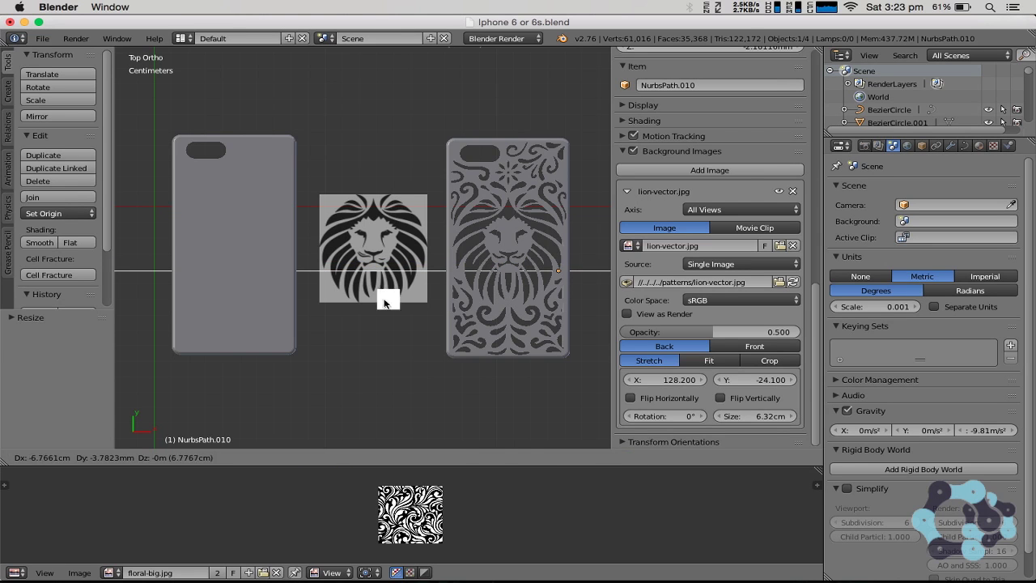
left_click(385, 301)
key("s")
left_click(507, 293)
key("s")
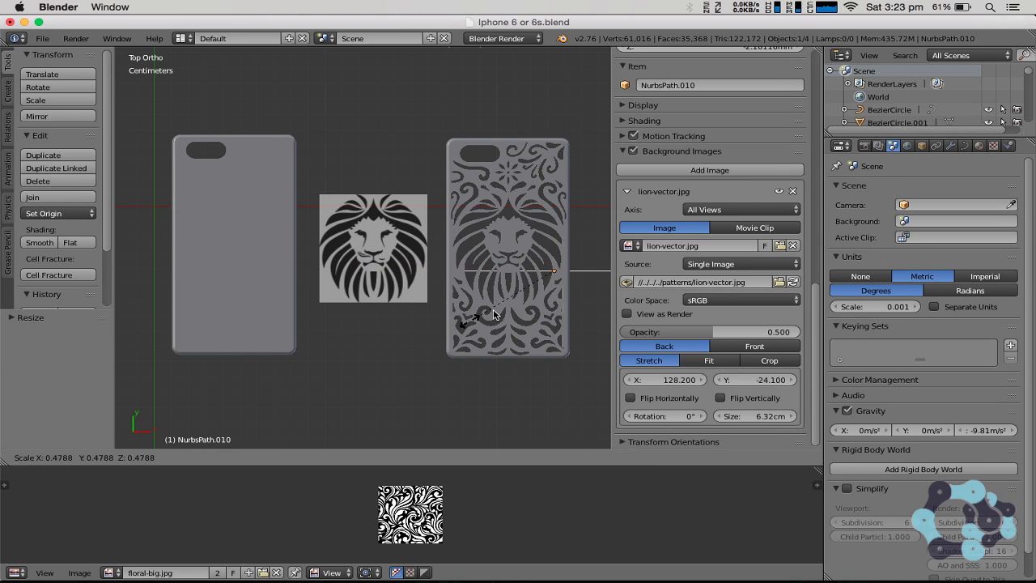
left_click(550, 280)
key("g")
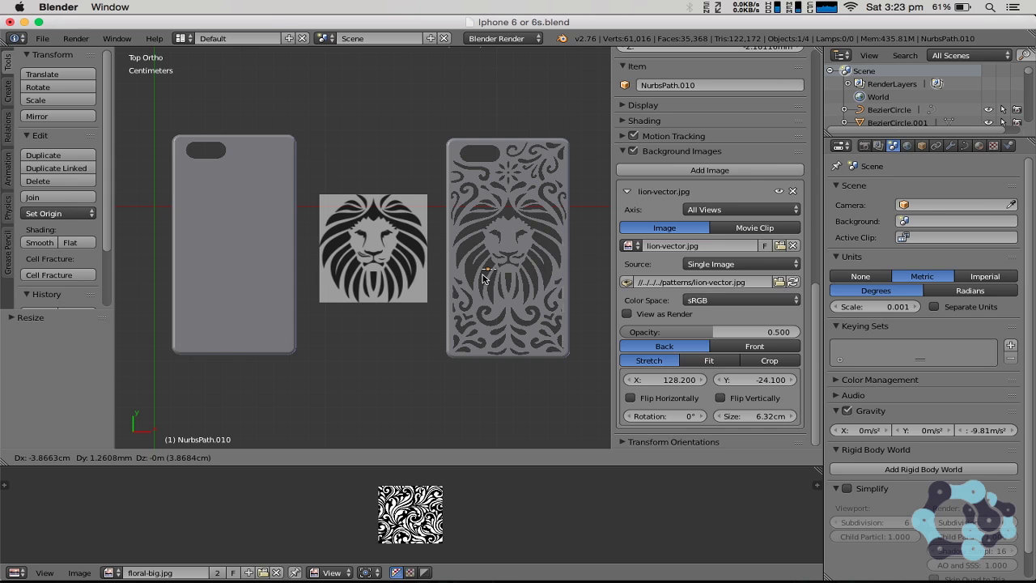
left_click(372, 278)
Fine-position the path so its origin sits on the lion's vertical symmetry line at the mouth.
scroll(372, 278, "up", 6)
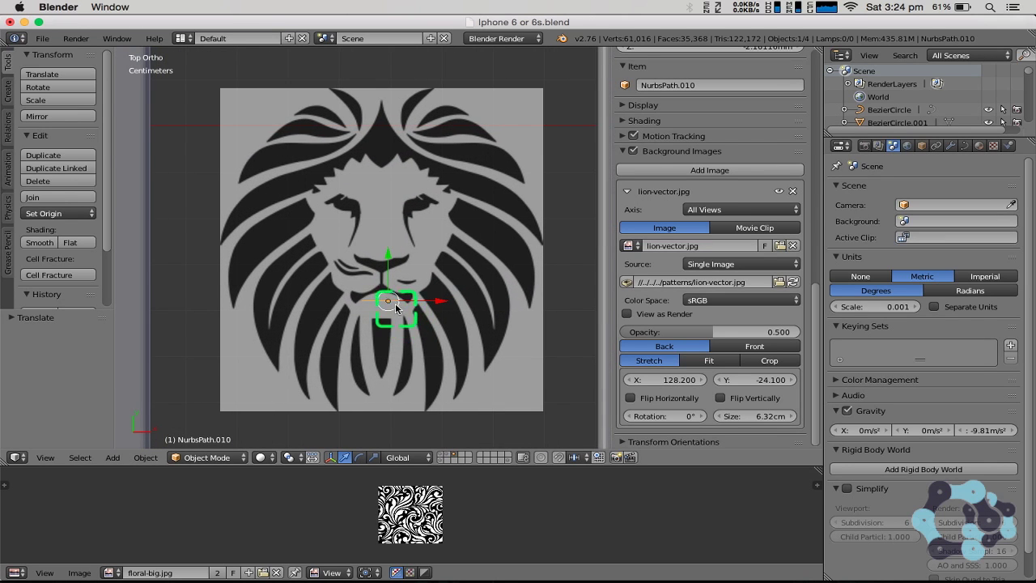
key("g")
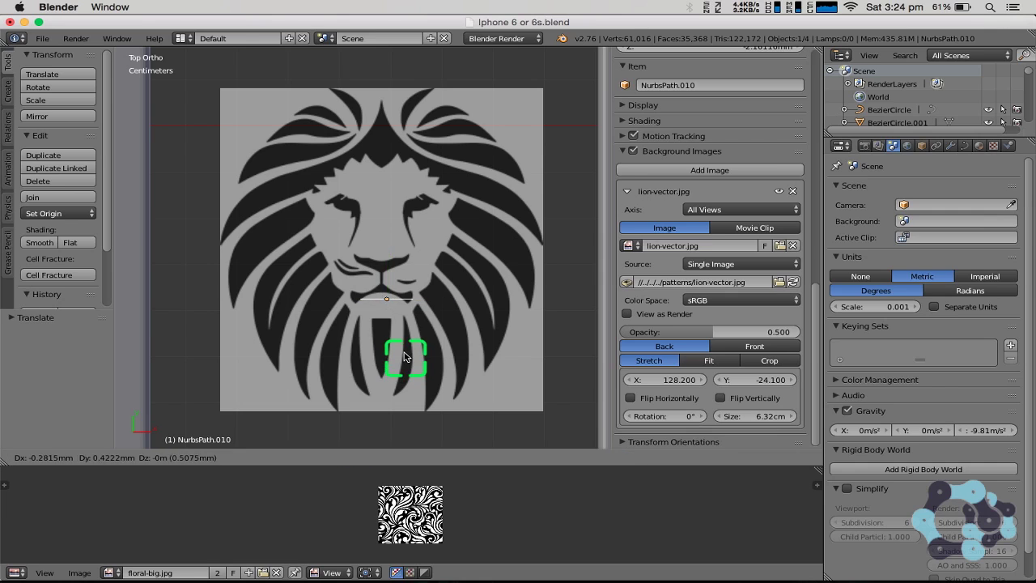
left_click(405, 348)
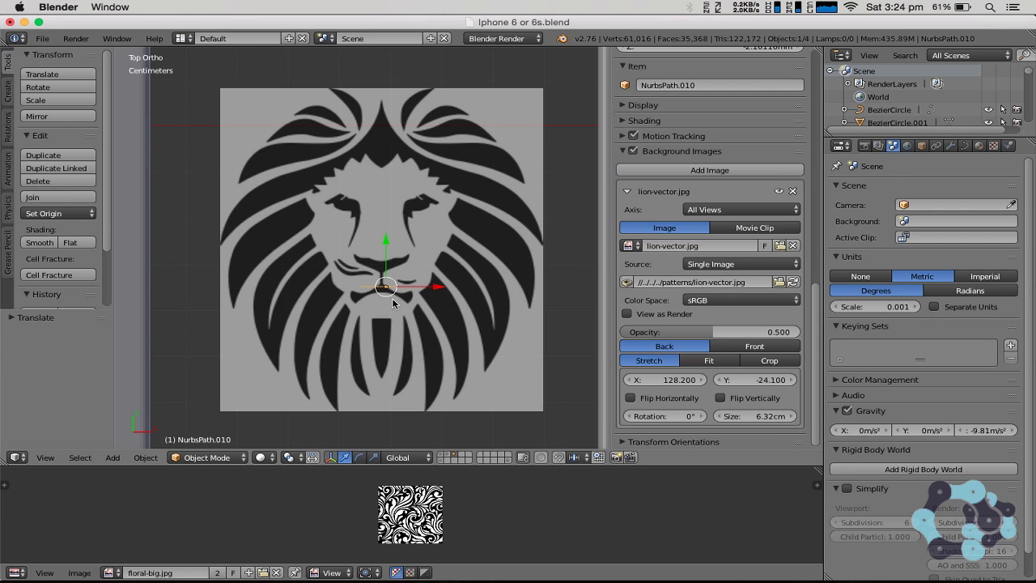
key("g")
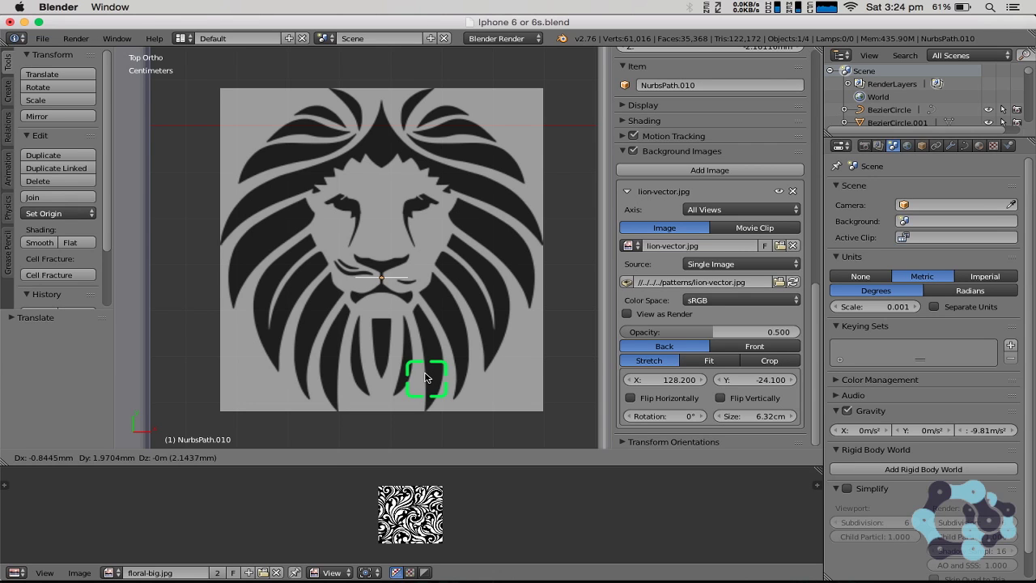
left_click(425, 376)
In Edit Mode, shift the path's points right of the origin, below the mouth, and add a Mirror modifier.
key("Tab")
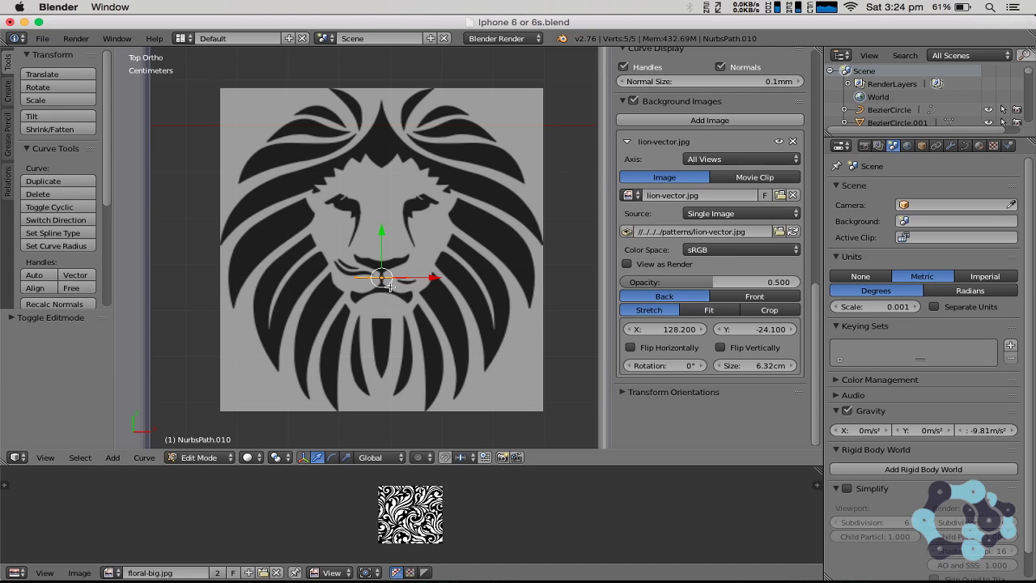
left_click_drag(390, 286, 447, 330)
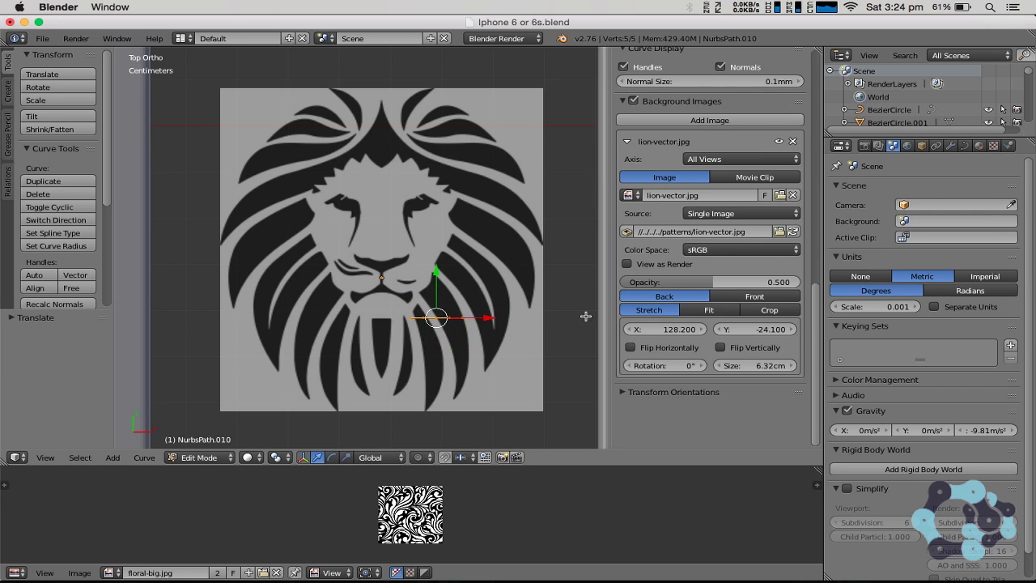
left_click(951, 146)
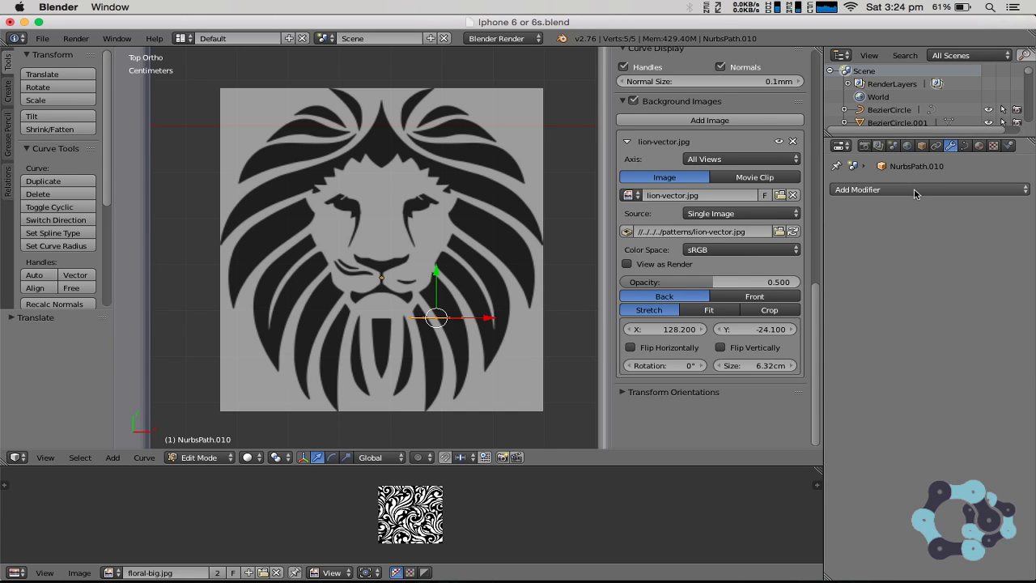
left_click(916, 191)
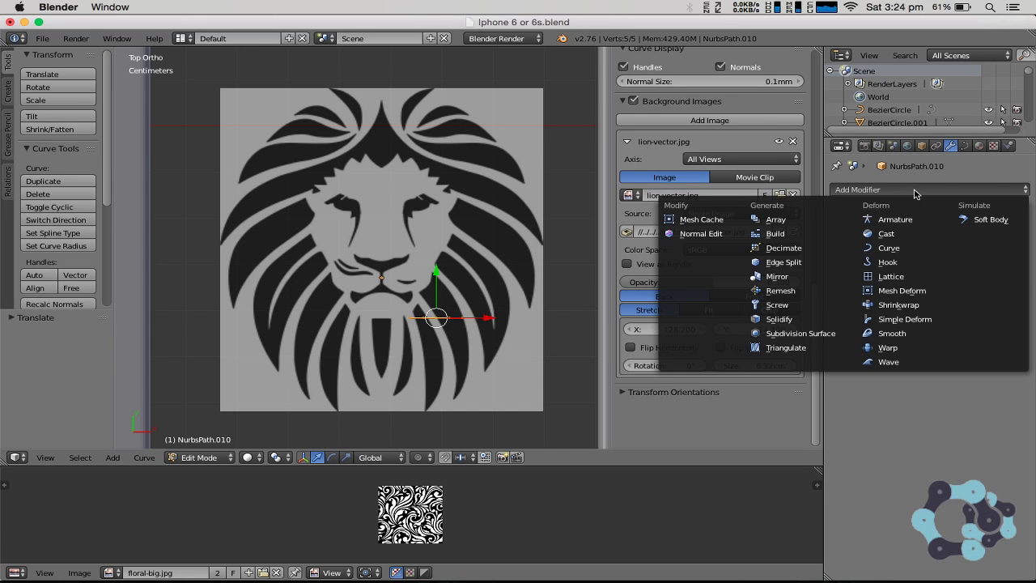
left_click(781, 279)
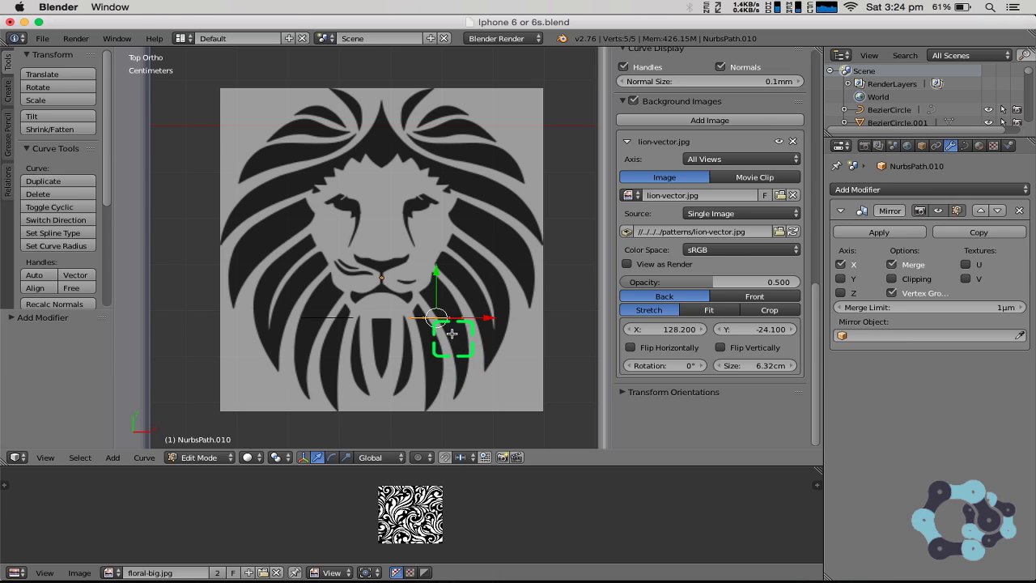
Park the segment near the image's lower right corner and duplicate it onto the first mane strand beside the chin.
key("g")
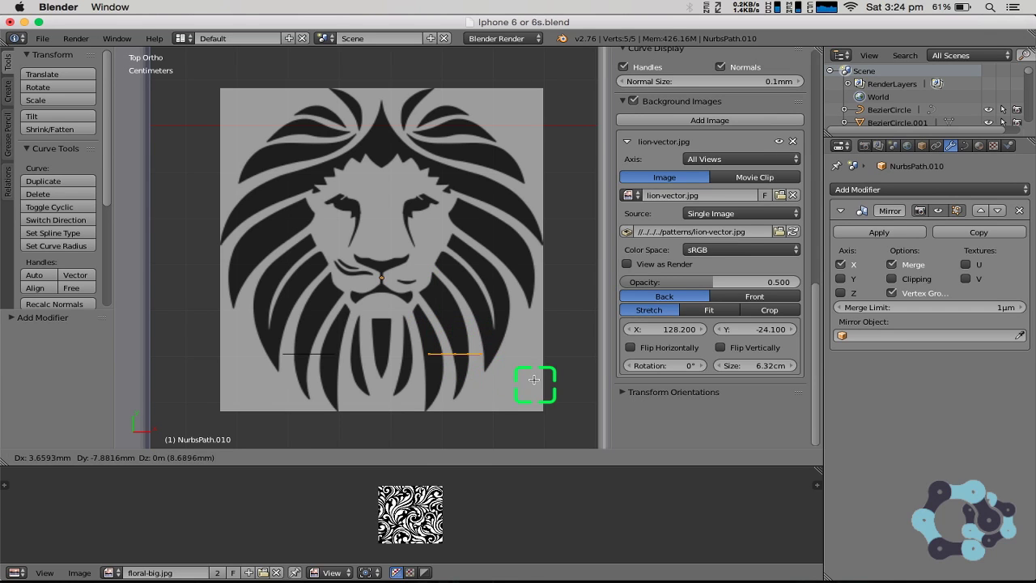
left_click(558, 382)
key("shift+d")
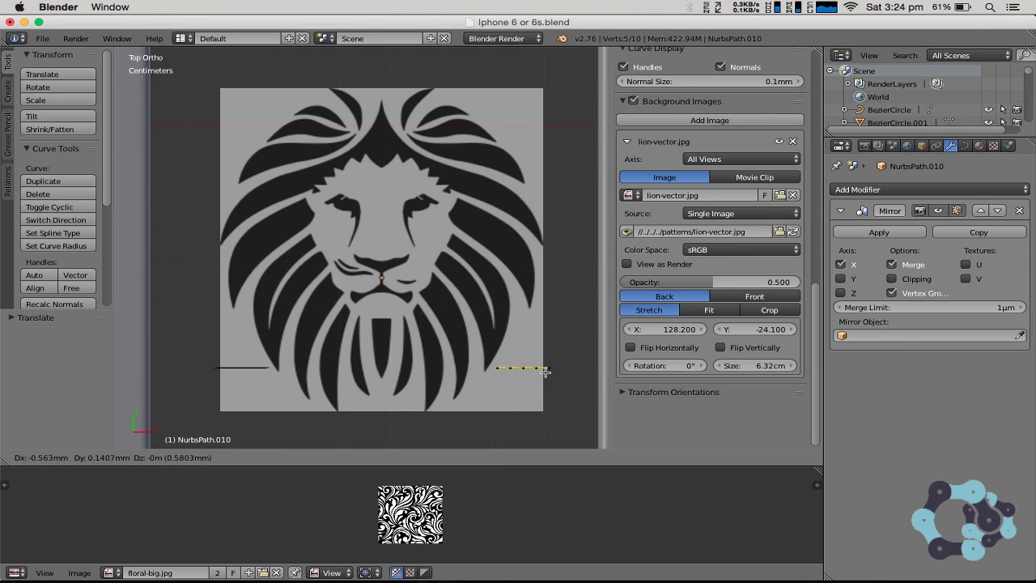
left_click(472, 310)
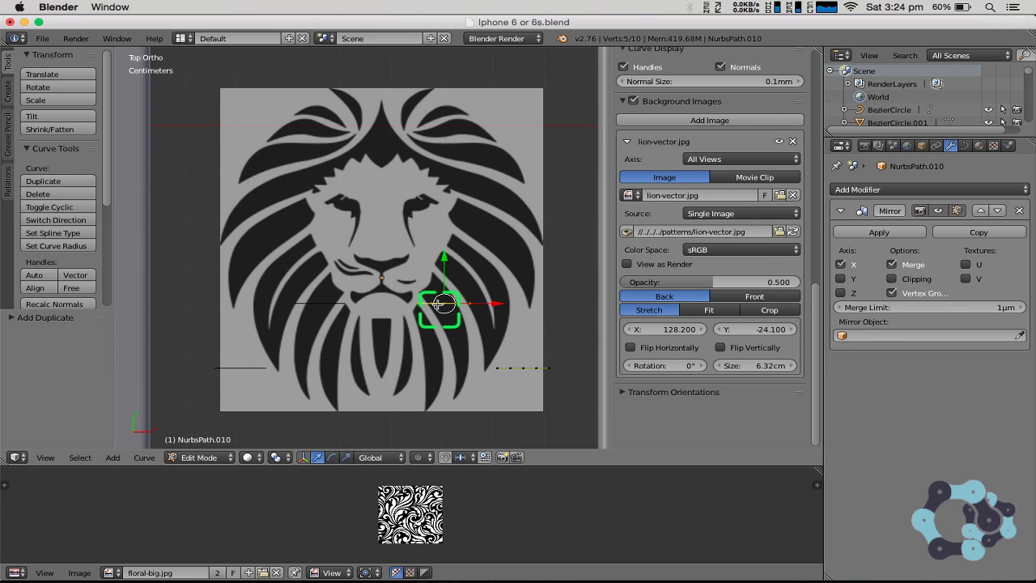
Place the duplicated segment's points one by one along the upper outer edge of the first mane strand.
right_click(424, 302)
key("g")
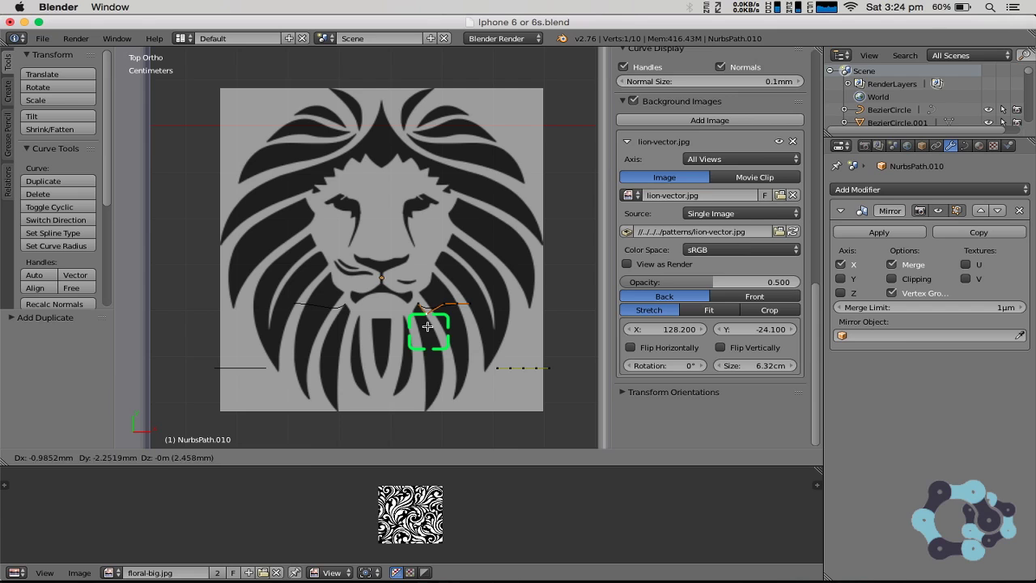
left_click(428, 326)
key("g")
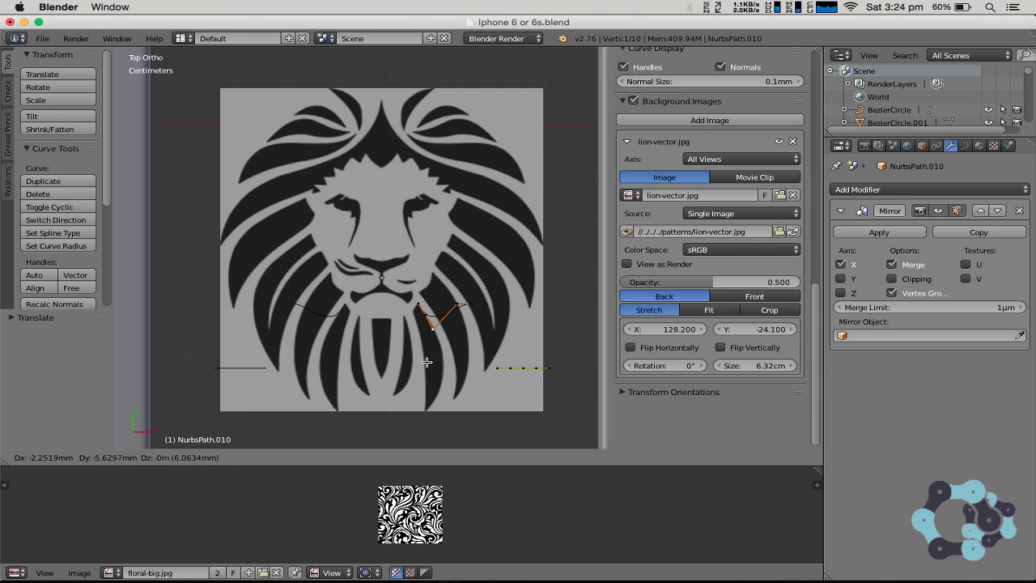
left_click(427, 362)
key("g")
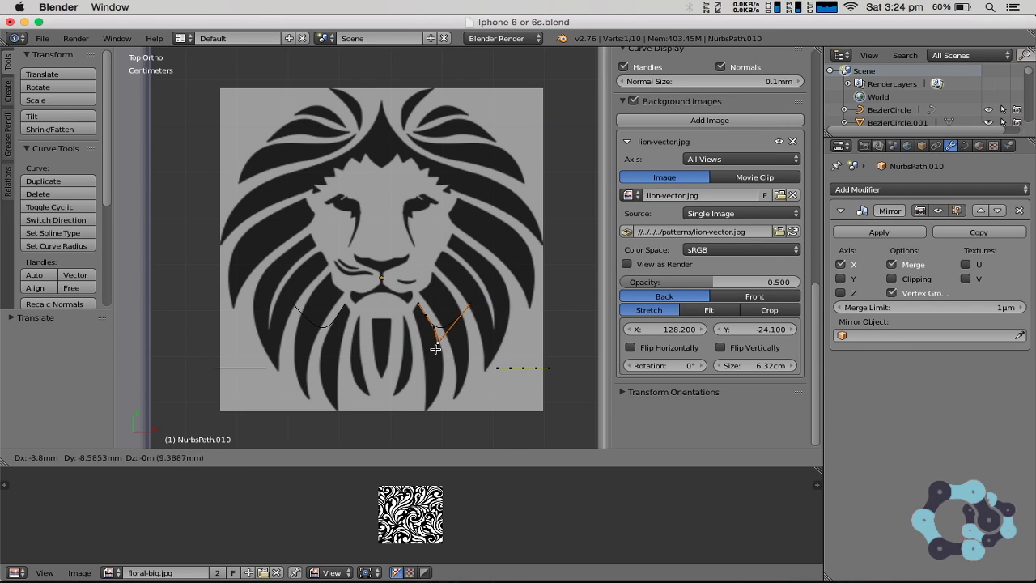
left_click(435, 349)
key("g")
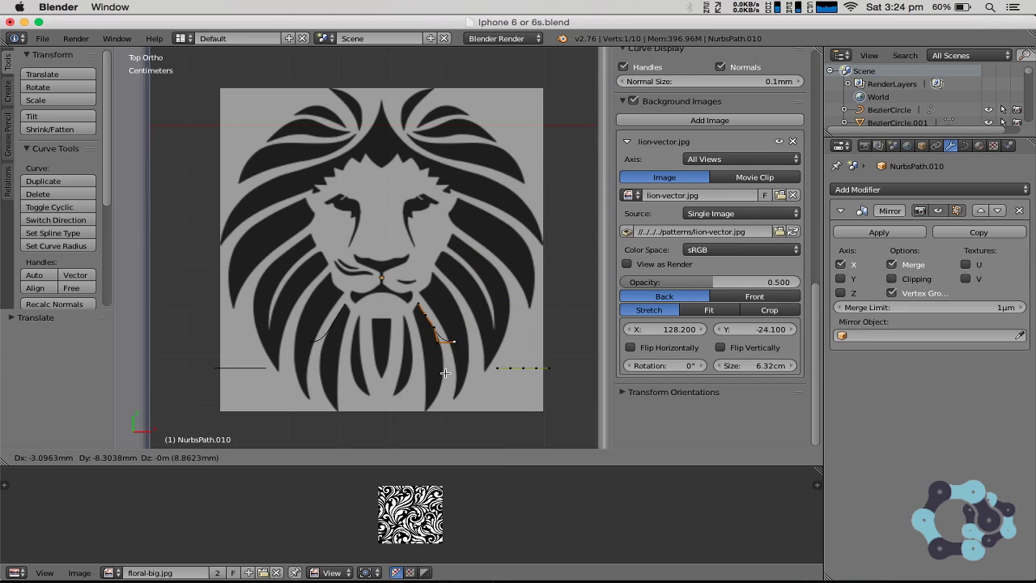
left_click(443, 378)
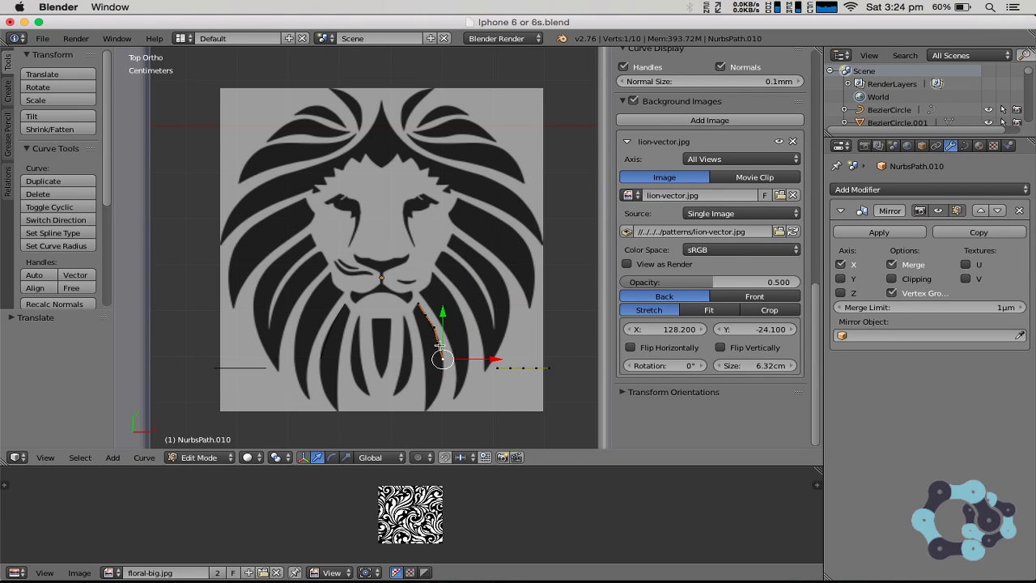
Extend the curve by extruding points down the first strand's outer edge to its tip at the image's bottom.
right_click(439, 346)
key("g")
left_click(443, 344)
key("ctrl+z")
key("e")
left_click(460, 389)
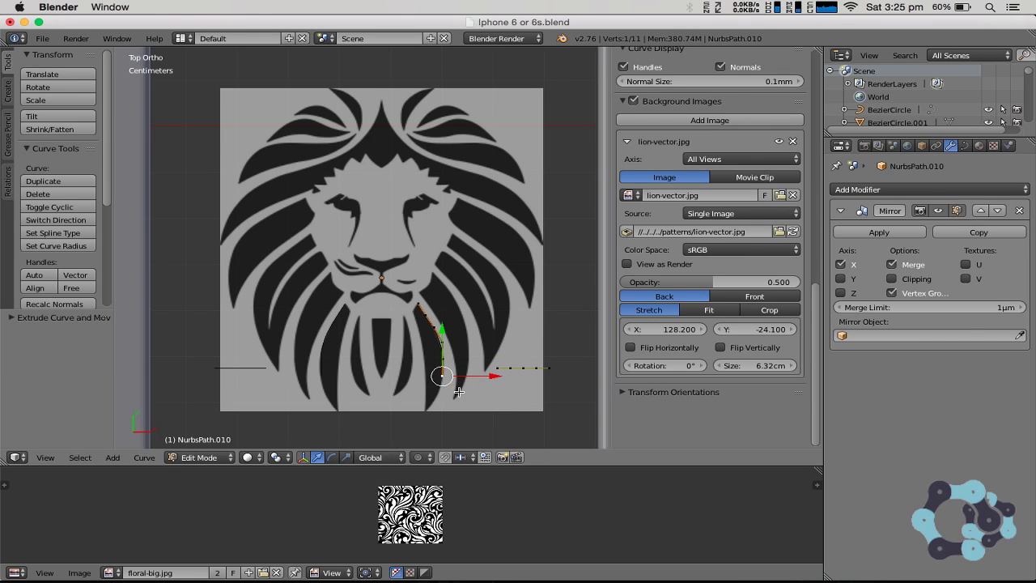
key("e")
left_click(457, 408)
key("e")
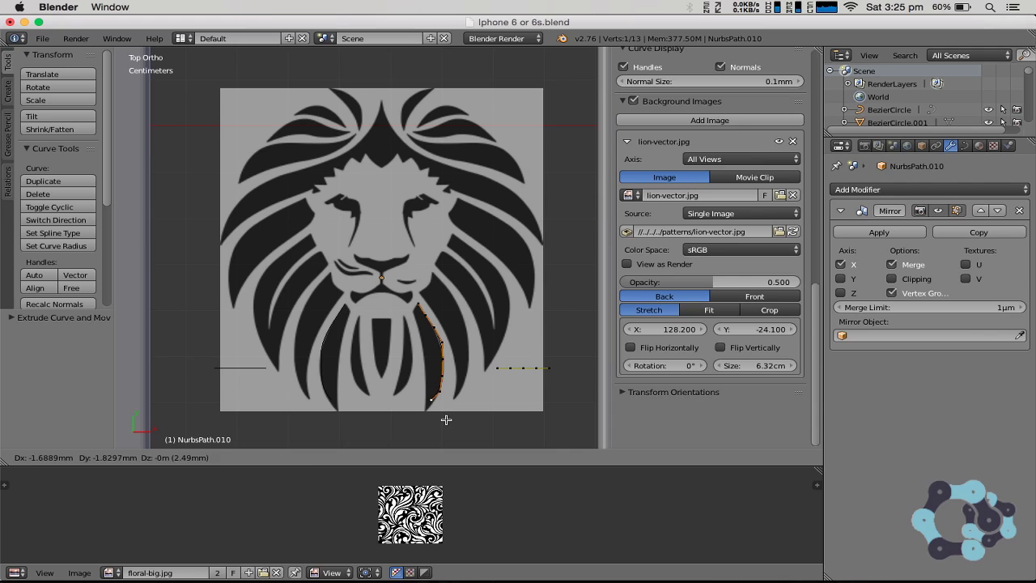
left_click(450, 423)
key("e")
left_click(441, 430)
key("e")
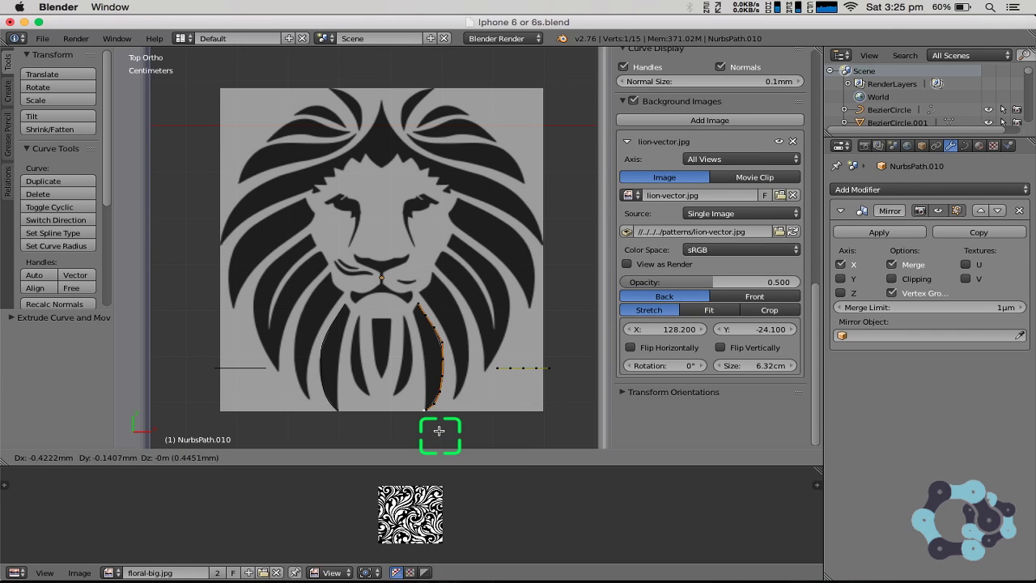
left_click(440, 433)
Trace the first strand's inner edge from the tip back up to its top beside the chin.
key("g")
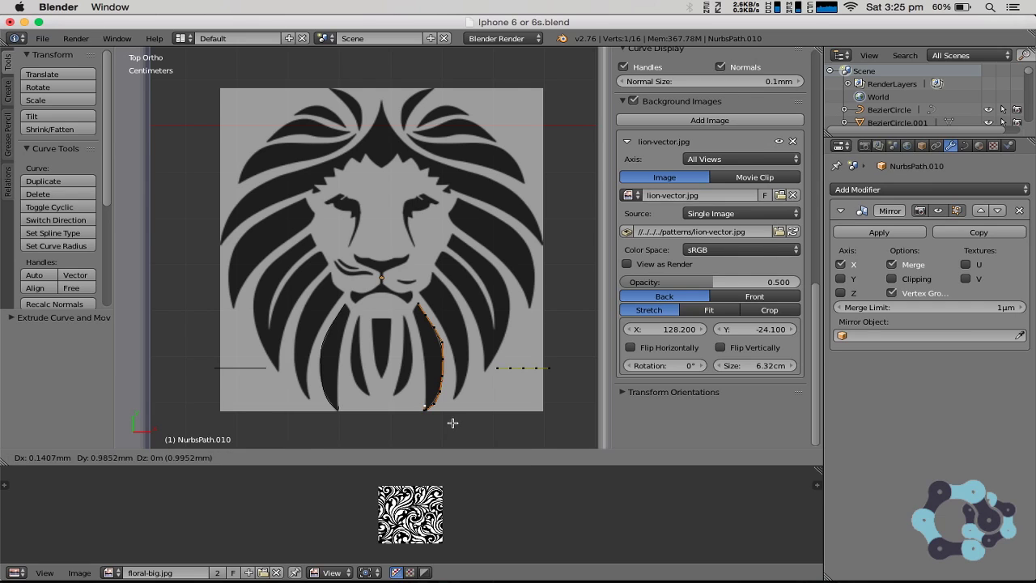
left_click(453, 421)
key("e")
left_click(456, 398)
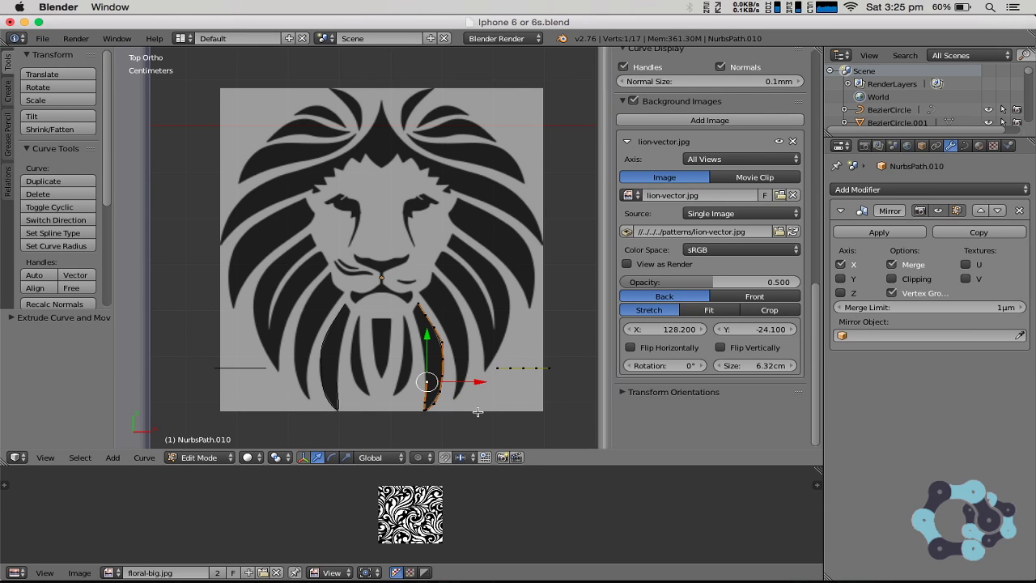
key("e")
left_click(451, 330)
Select only the spare parked segment and duplicate it to the top of the second mane strand.
key("a")
key("l")
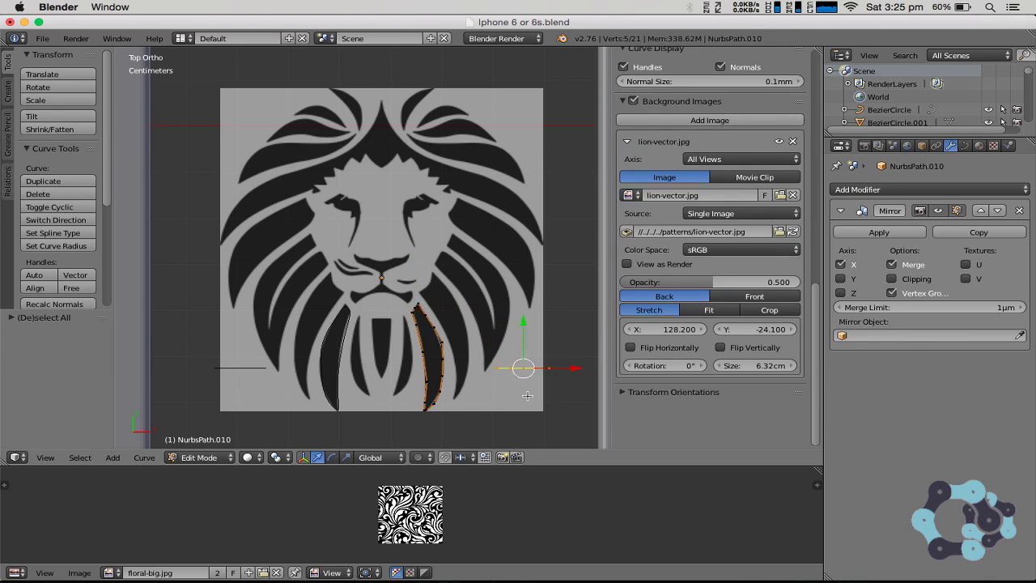
key("shift+d")
left_click(471, 285)
Fit the duplicated segment's points to the upper outer edge of the second mane strand.
right_click(462, 281)
key("g")
left_click(473, 311)
right_click(472, 285)
key("g")
left_click(463, 328)
right_click(485, 285)
key("g")
left_click(469, 347)
Extrude points around the second strand's tip and back up its inner edge to complete the outline.
key("e")
left_click(490, 357)
key("e")
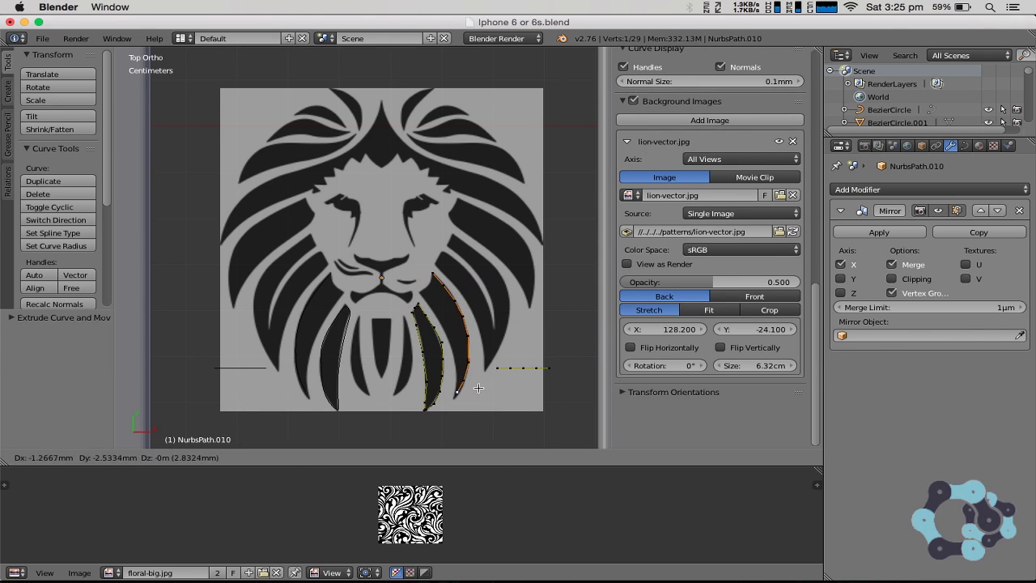
left_click(473, 335)
key("e")
left_click(464, 316)
key("e")
left_click(450, 298)
key("e")
left_click(475, 270)
key("e")
left_click(476, 262)
Duplicate the spare segment onto the third mane strand and fit its points to the strand's upper outer edge.
key("a")
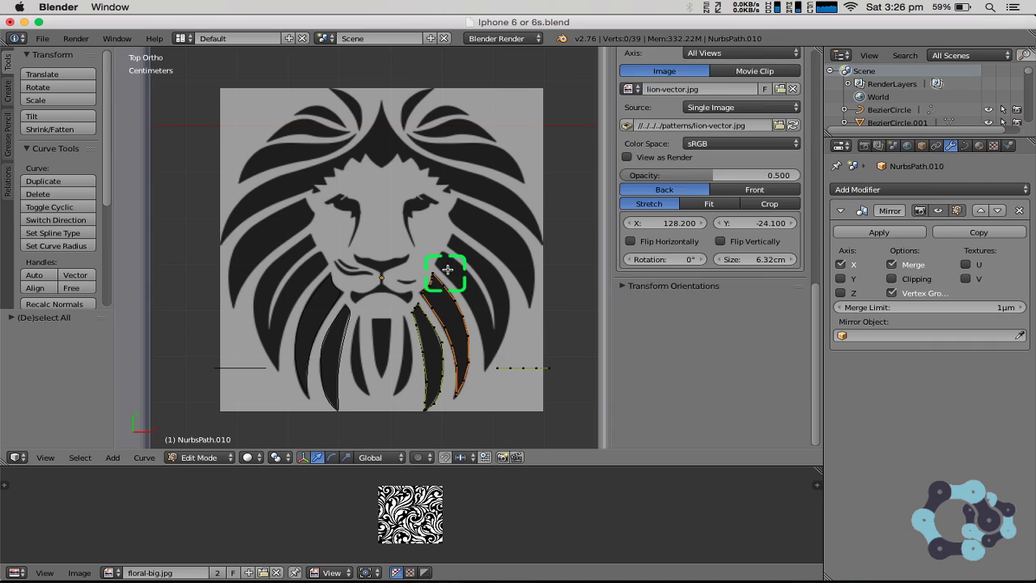
key("l")
key("shift+d")
left_click(491, 271)
right_click(478, 236)
left_click(490, 269)
right_click(503, 236)
key("g")
left_click(503, 278)
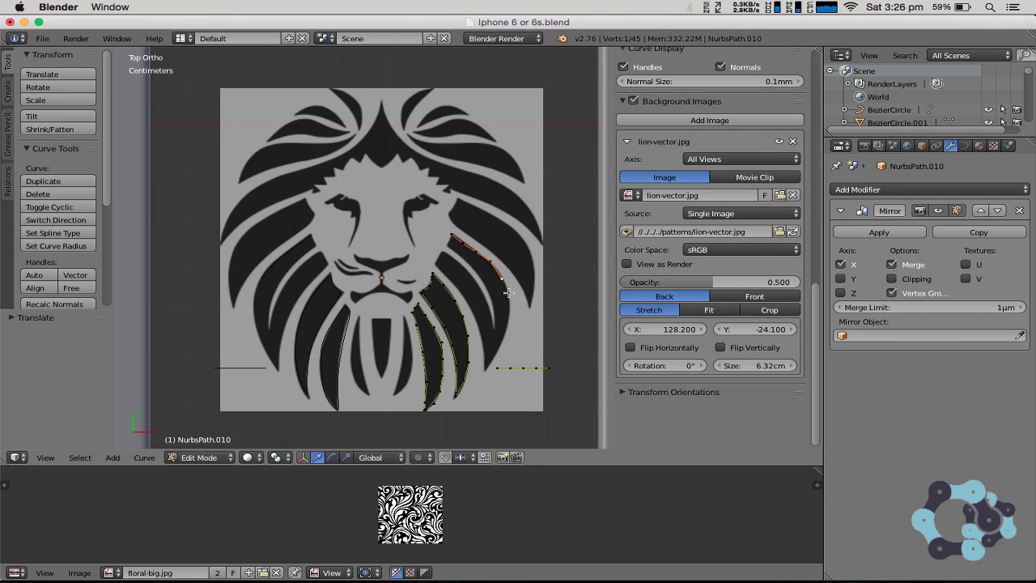
Extrude the curve down the third strand's outer edge, around the tip and up its inner edge.
key("e")
left_click(510, 296)
key("e")
left_click(513, 321)
left_click(485, 306)
key("e")
left_click(477, 292)
key("e")
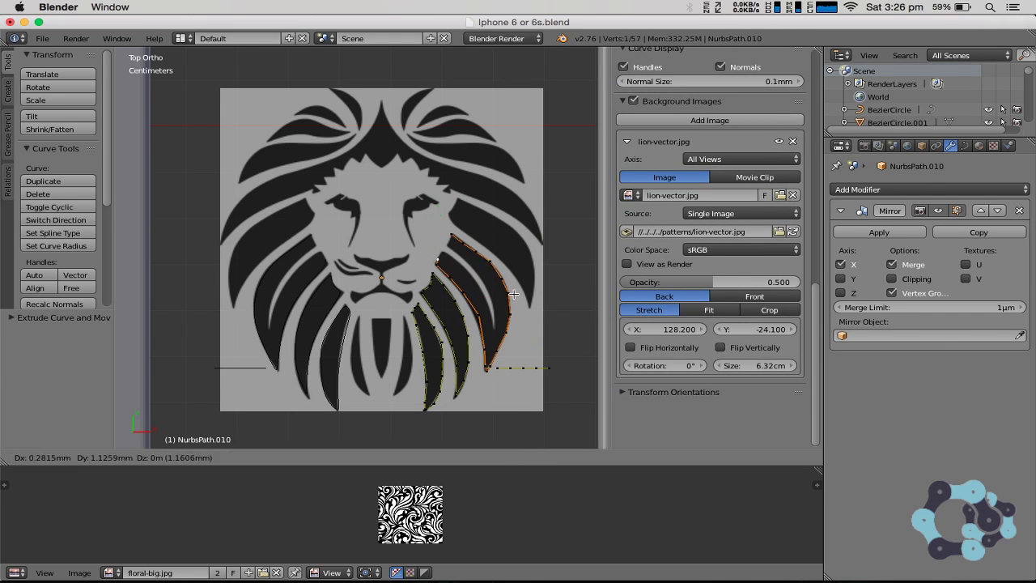
Trace the notch inside the third strand and join the curve's end to its starting point.
left_click(481, 282)
key("e")
left_click(522, 280)
key("e")
left_click(563, 322)
key("e")
left_click(508, 257)
right_click(451, 236, "shift")
key("f")
Duplicate the spare segment onto the fourth mane strand and fit its points along the strand's upper edge.
key("a")
key("l")
key("shift+d")
left_click(507, 226)
right_click(485, 200)
key("g")
left_click(487, 214)
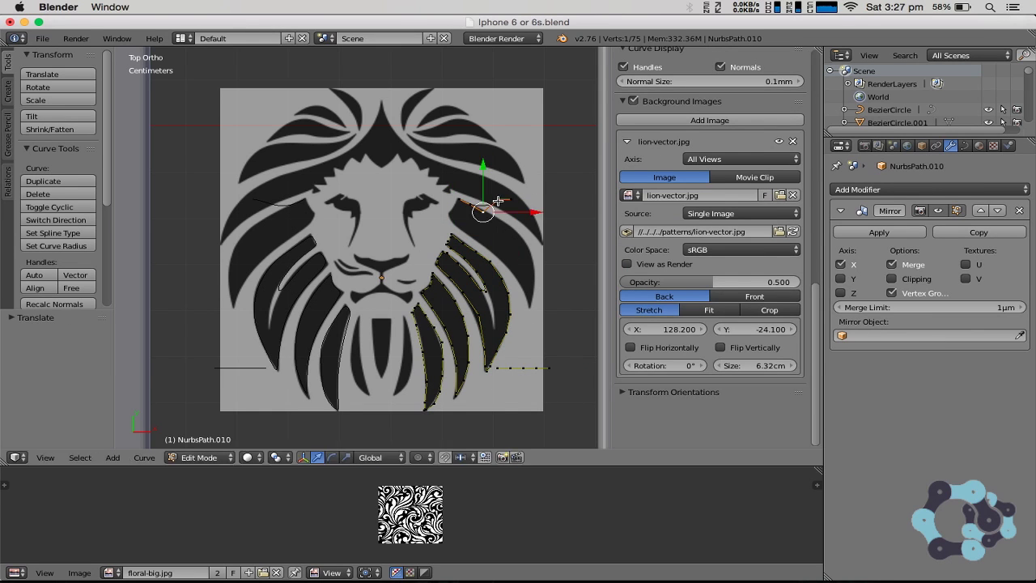
right_click(499, 200)
key("g")
left_click(500, 220)
Extrude the curve around the fourth strand's tip and back, close it, and adjust a point on the lower edge.
key("e")
left_click(540, 308)
key("e")
left_click(470, 248)
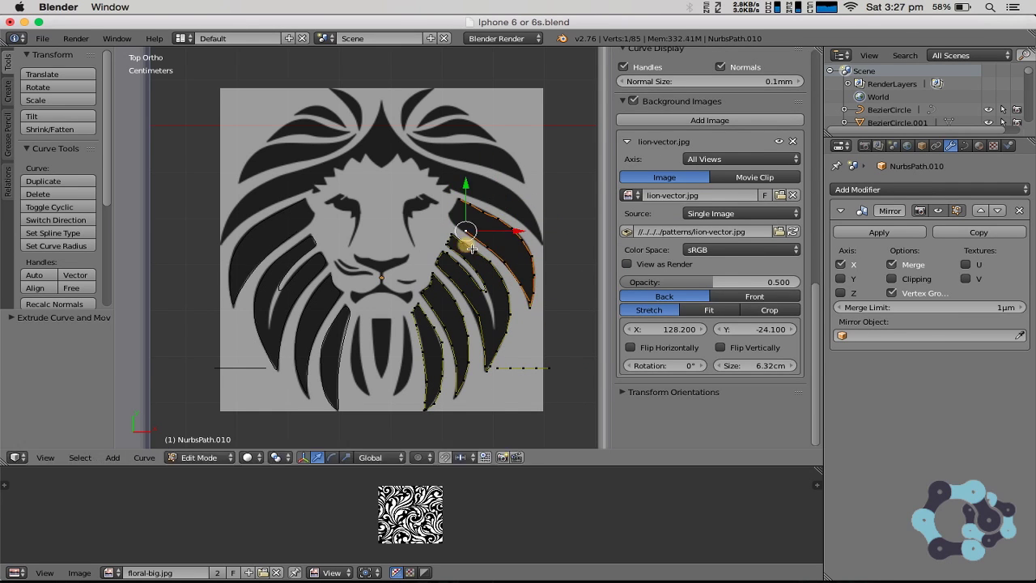
key("f")
right_click(509, 271)
key("g")
left_click(518, 261)
Move the spare segment farther from the traced mane and duplicate it onto the fifth mane strand.
key("a")
key("l")
key("g")
left_click(564, 352)
key("shift+d")
left_click(509, 178)
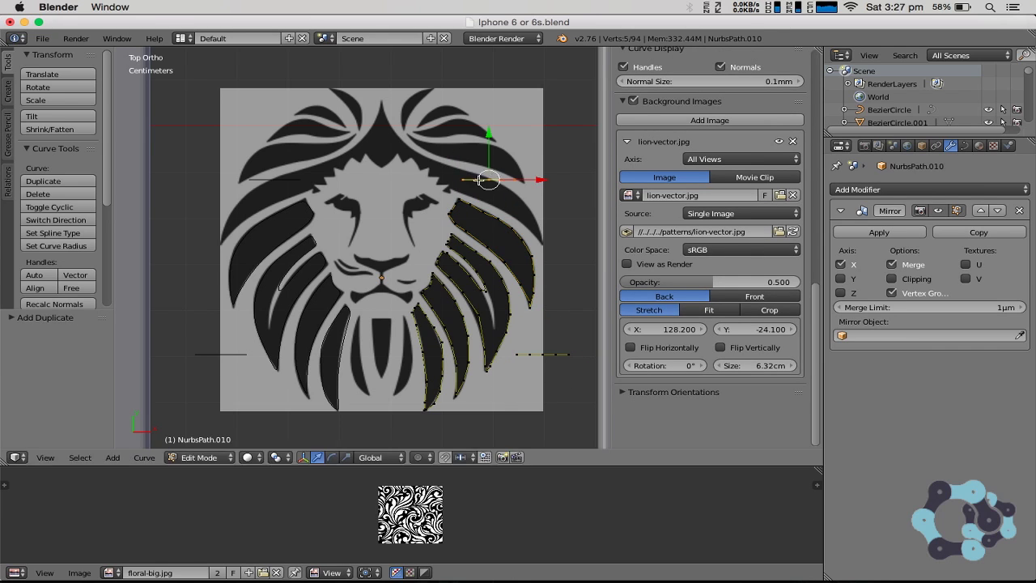
Fit the duplicated segment along the fifth mane strand's upper edge and extrude it around the tip onto the lower edge.
right_click(475, 180)
key("g")
key("e")
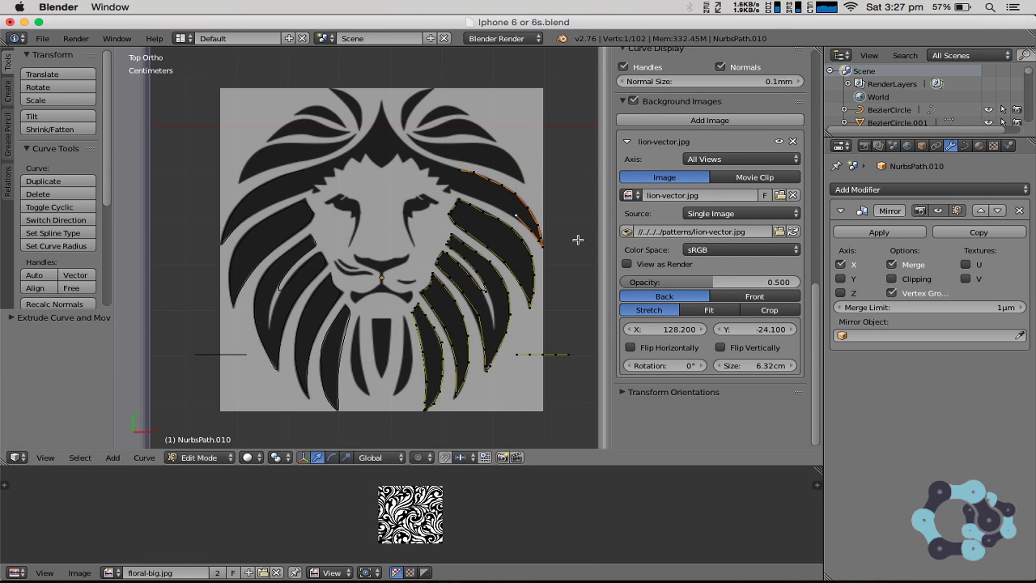
left_click(542, 243)
key("e")
left_click(511, 212)
Extrude the curve along the fifth strand's lower edge and through the jagged hairline towards the middle of the forehead.
key("e")
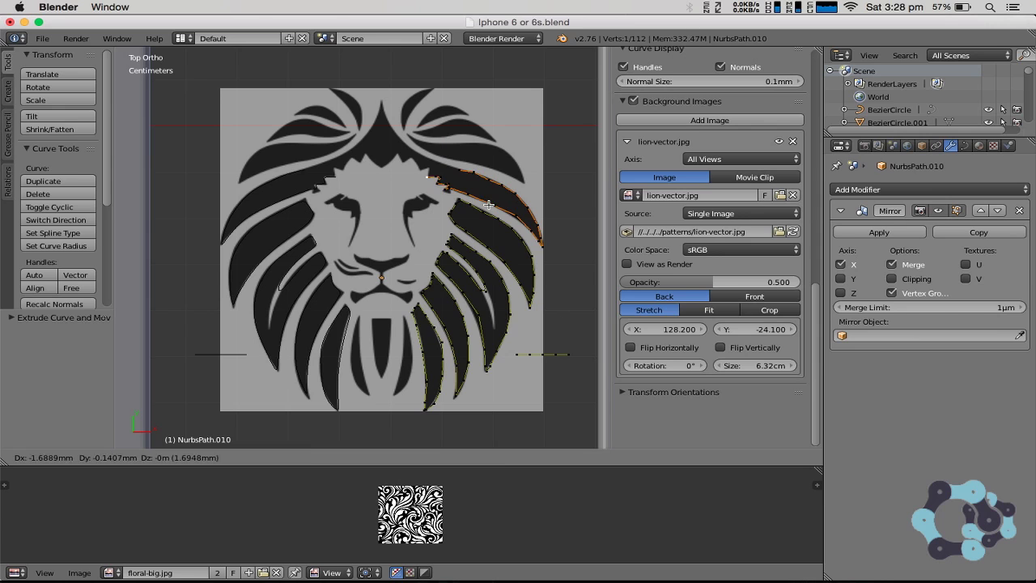
left_click(481, 198)
key("e")
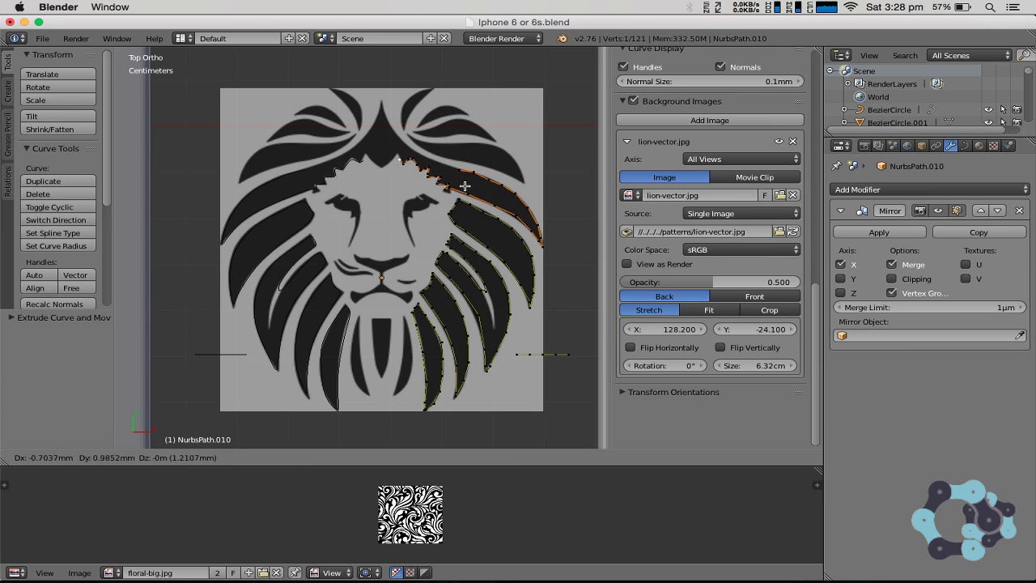
left_click(465, 186)
key("e")
left_click(451, 192)
Enable Clipping in the Mirror modifier and extrude the fifth strand's upper edge up to the central peak above the forehead.
left_click(891, 279)
key("g")
right_click(511, 167)
key("e")
left_click(467, 146)
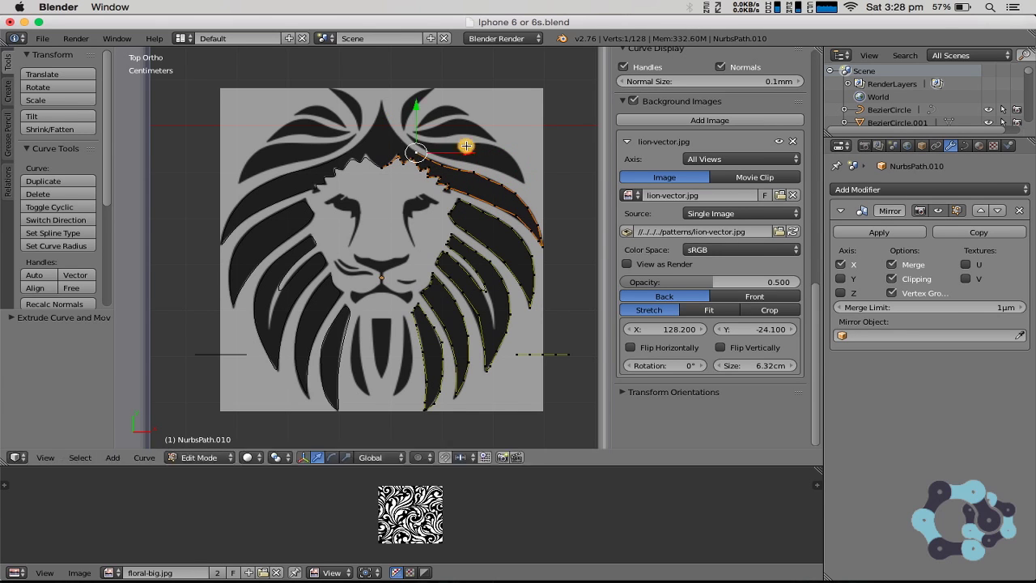
key("e")
left_click(429, 93)
Duplicate the spare segment onto the topmost strand beside the central peak and trace that strand's outline.
key("l")
right_click(558, 379)
key("l")
key("shift+d")
left_click(431, 112)
right_click(390, 91)
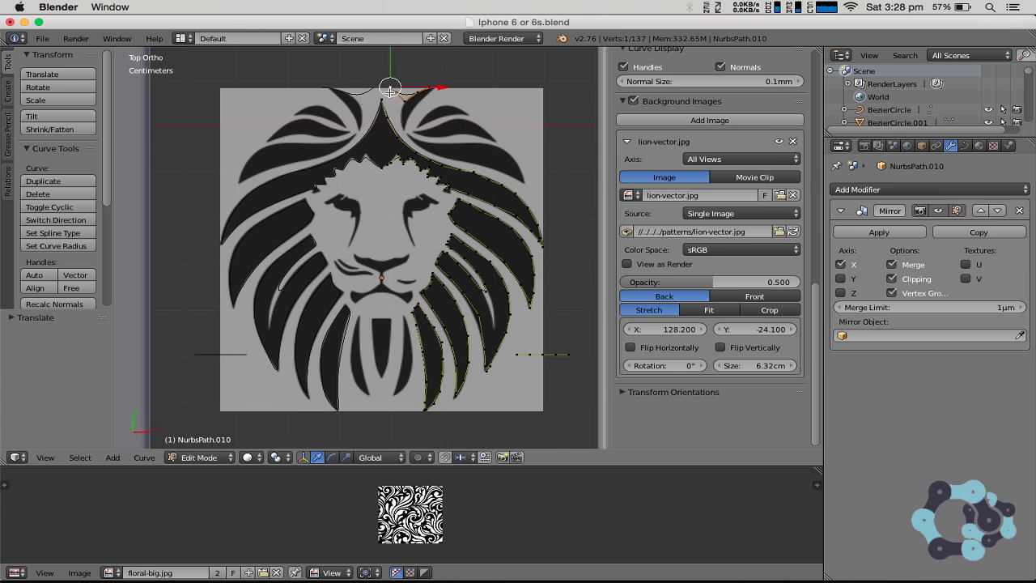
key("g")
left_click(405, 123)
key("e")
left_click(437, 91)
Duplicate the spare segment onto the small strand beside the topmost one and trace its outline.
key("a")
key("c")
key("shift+d")
left_click(447, 114)
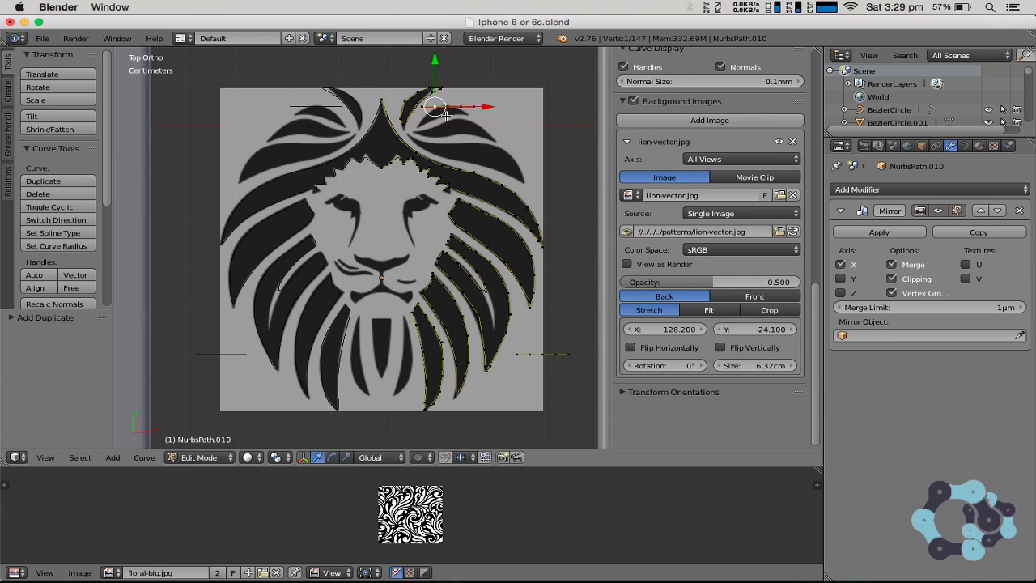
key("g")
left_click(436, 123)
key("e")
left_click(448, 131)
right_click(461, 108)
key("g")
left_click(466, 115)
Duplicate the spare segment onto the second small upper strand and fit its first points to the upper edge.
key("a")
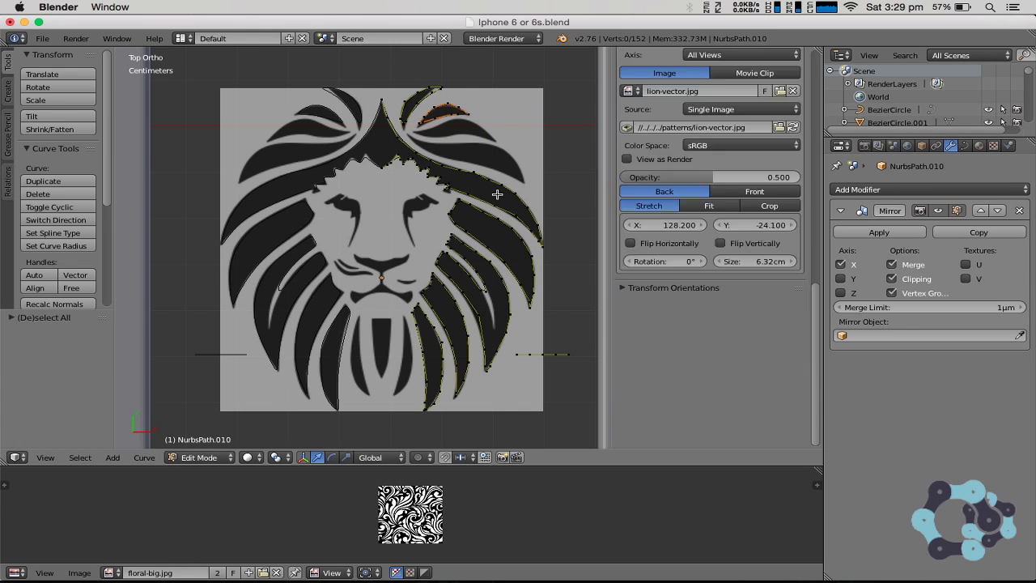
key("l")
key("shift+d")
left_click(444, 130)
right_click(443, 130)
key("g")
left_click(444, 124)
Extrude the curve around the second small strand's tip and back along its lower edge, joining the ends.
right_click(458, 128)
key("g")
left_click(499, 140)
key("e")
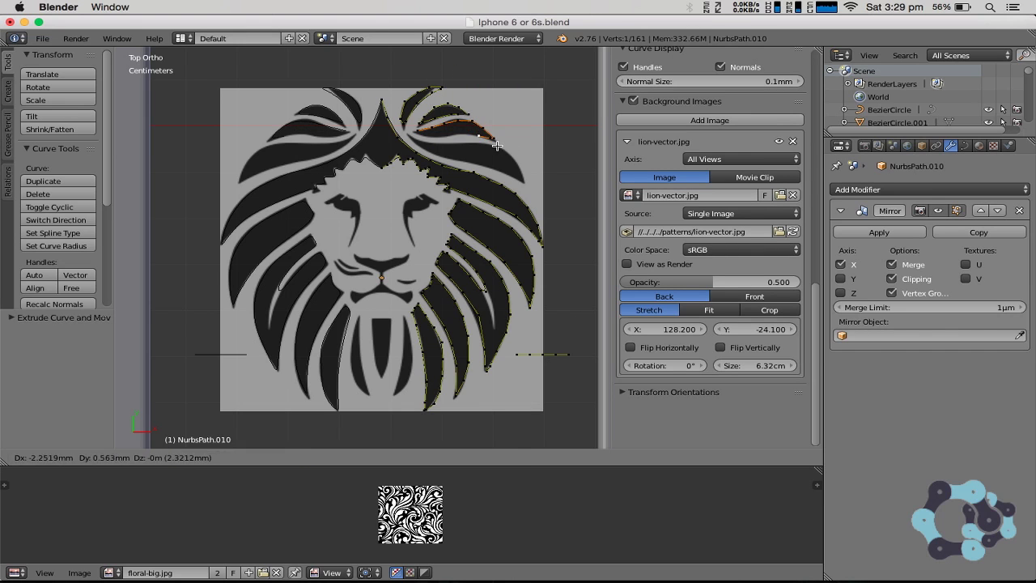
left_click(430, 143)
key("f")
key("f")
Duplicate the spare segment onto the long strand below the small ones, trace both edges around its tip and close the curve.
key("a")
key("l")
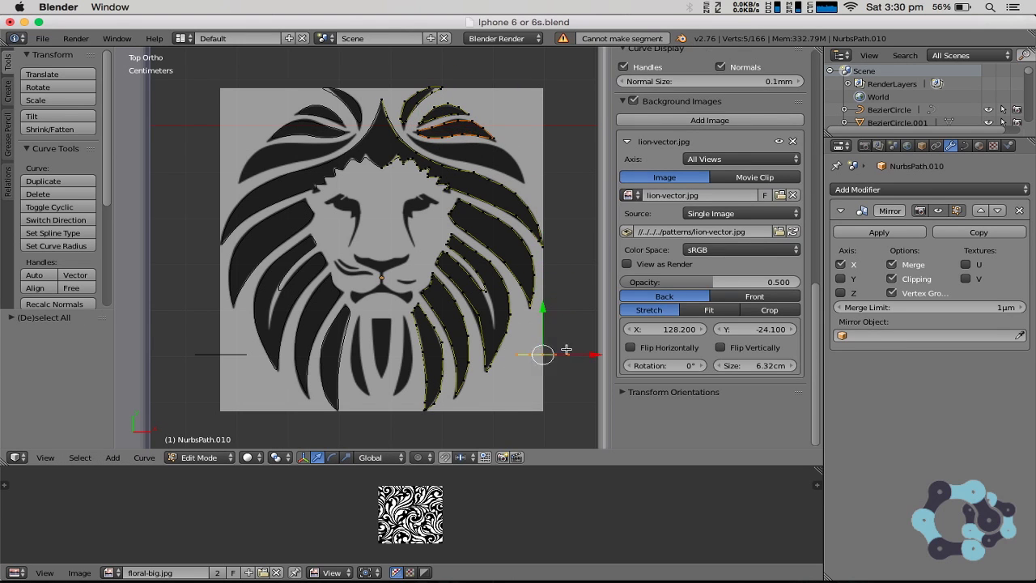
key("shift+d")
left_click(484, 140)
key("e")
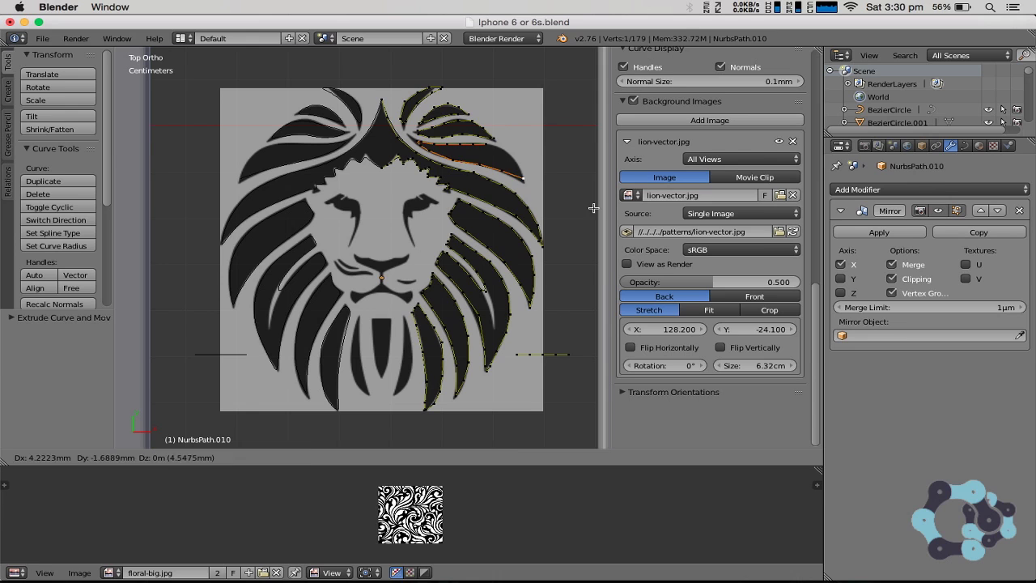
left_click(560, 173)
key("f")
Duplicate the spare segment onto the narrow beard strand beside the central one and fit its points along the outer edge.
key("a")
key("l")
key("shift+d")
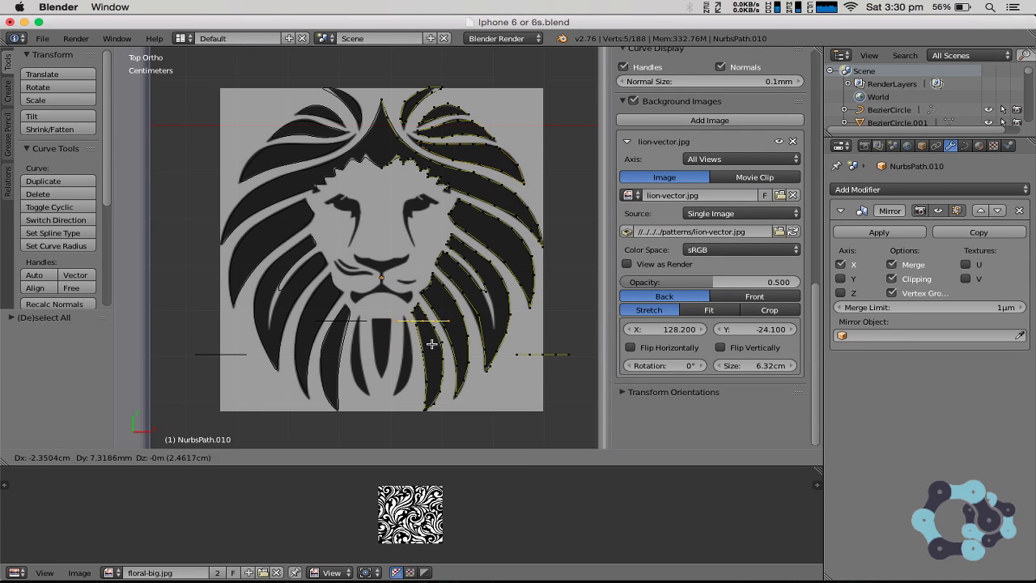
left_click(438, 429)
right_click(439, 408)
key("g")
left_click(411, 375)
Extrude the curve around the narrow beard strand's lower tip and back up its inner edge.
key("g")
key("e")
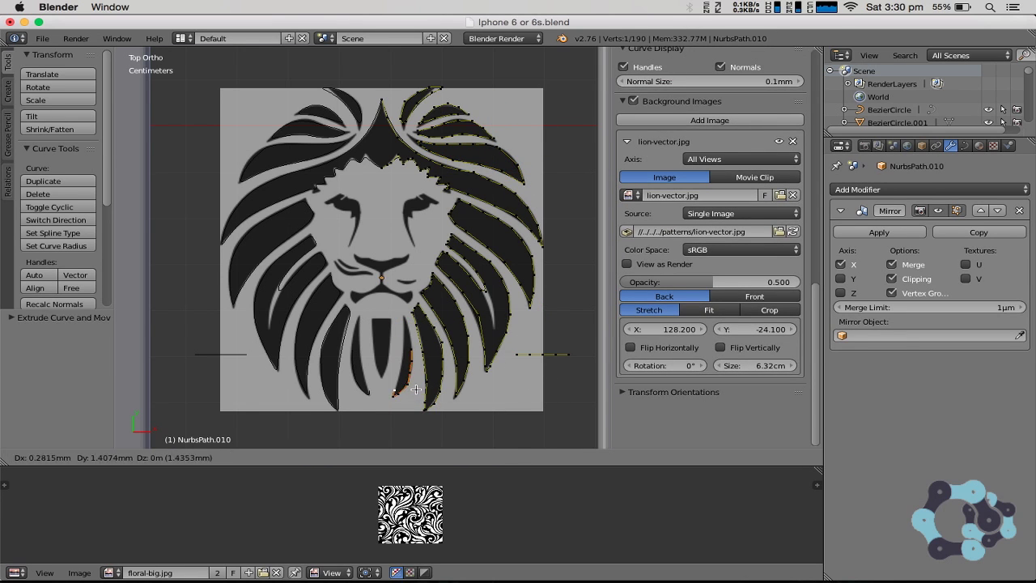
left_click(425, 342)
key("e")
left_click(433, 334)
Select the spare segment beside the lion and rotate it to a nearly vertical position.
key("a")
key("c")
left_click(546, 361)
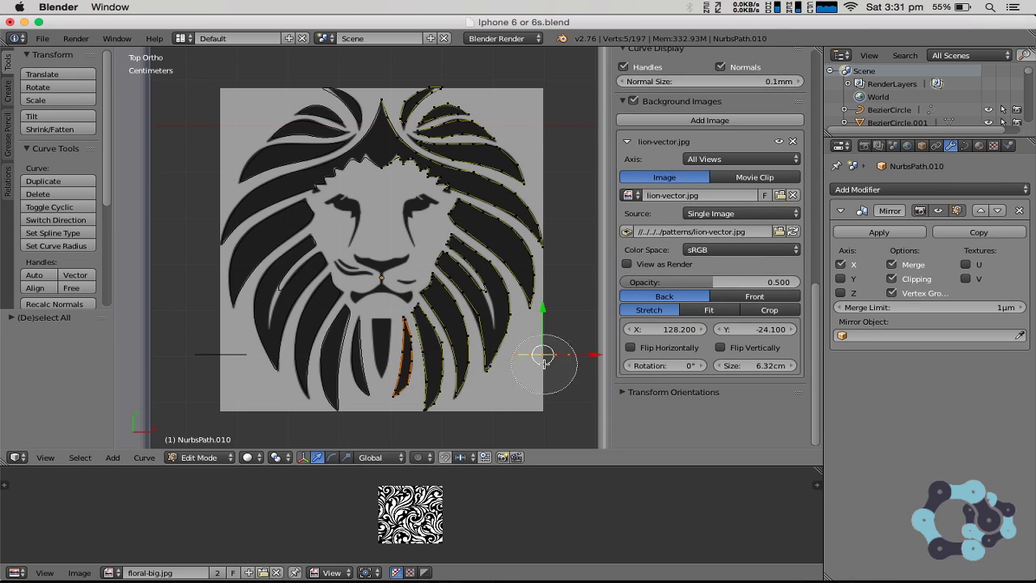
right_click(546, 362)
key("r")
left_click(453, 380)
Duplicate the rotated spare segment onto the central beard strand and fit its points along that strand's half outline.
key("shift+d")
left_click(295, 366)
right_click(384, 328)
key("g")
left_click(391, 320)
right_click(388, 337)
key("g")
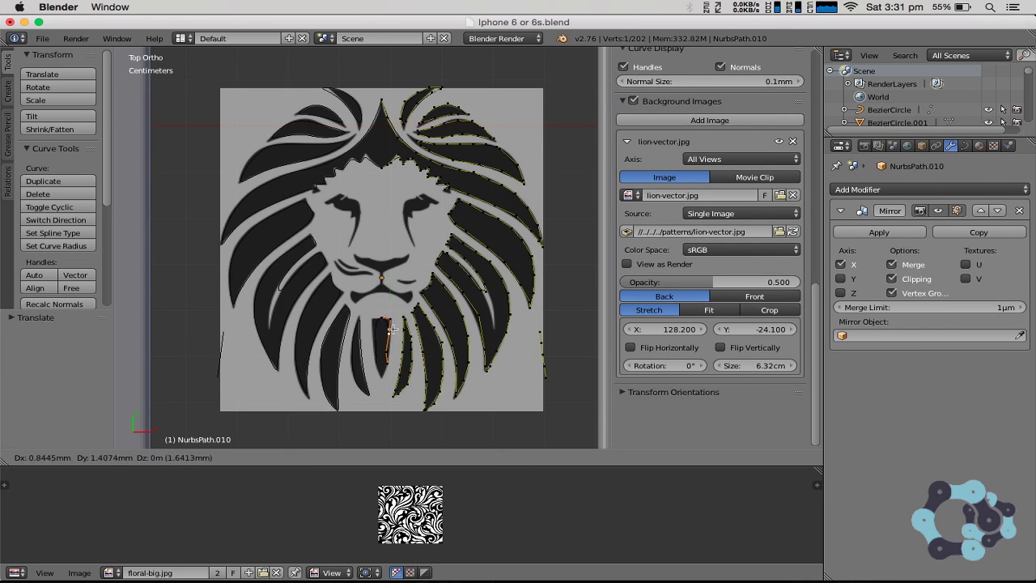
left_click(375, 381)
right_click(389, 353)
key("g")
left_click(392, 326)
Duplicate the spare segment onto the lion's eye and extrude the curve along the brow's upper edge to the outer corner.
key("c")
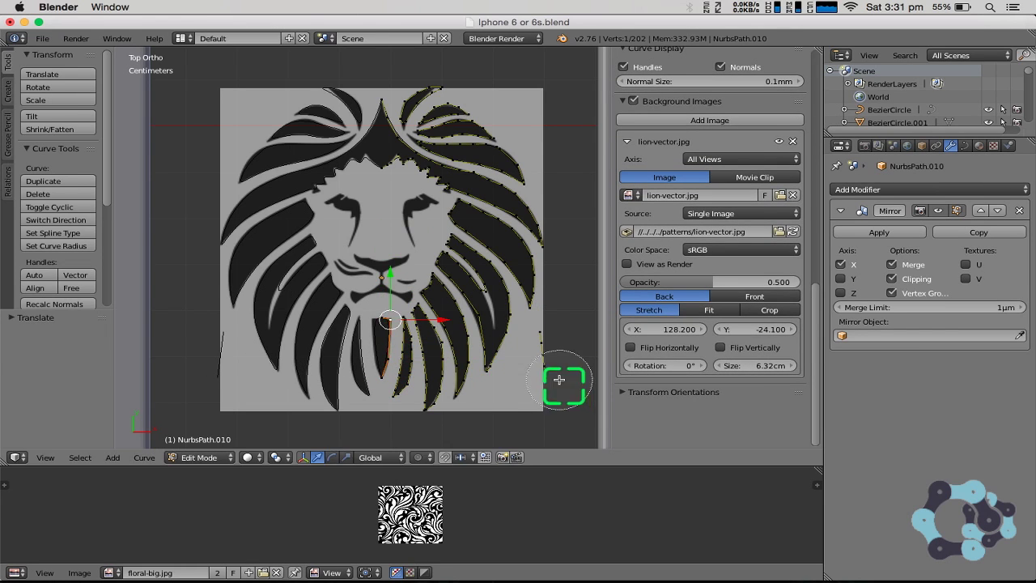
left_click(555, 358)
right_click(555, 355)
key("shift+d")
left_click(415, 201)
right_click(404, 197)
key("e")
left_click(424, 195)
key("e")
left_click(442, 197)
key("e")
left_click(448, 204)
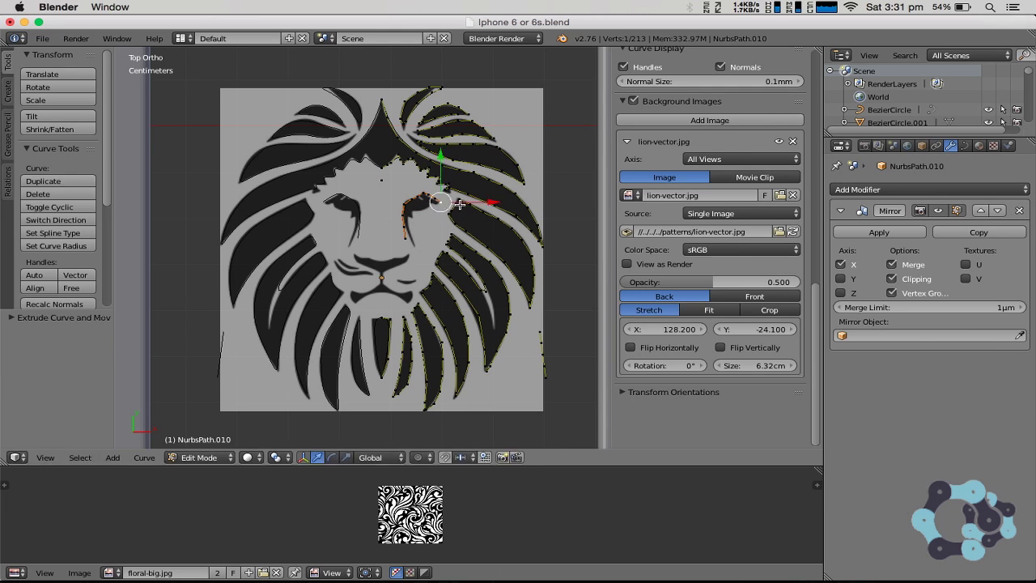
Extrude the eye curve back along its lower edge and down to the pointed end beside the nose bridge.
key("e")
left_click(442, 210)
key("e")
left_click(436, 214)
key("e")
left_click(430, 219)
key("e")
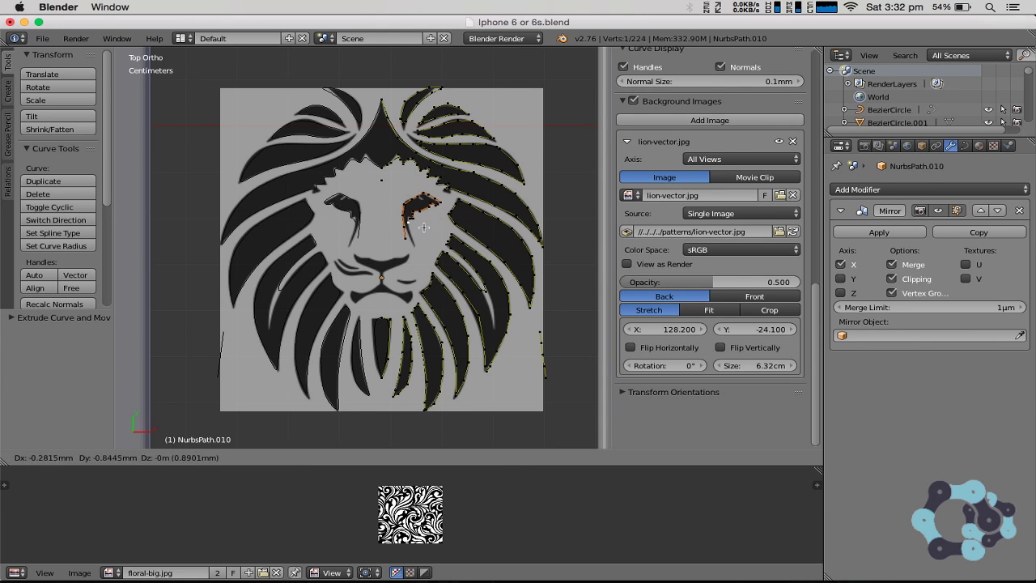
left_click(409, 241)
Duplicate the spare segment onto the lion's nose and rotate and move it along the nose's upper edge.
key("a")
key("c")
left_click(541, 355)
right_click(541, 353)
key("shift+d")
key("r")
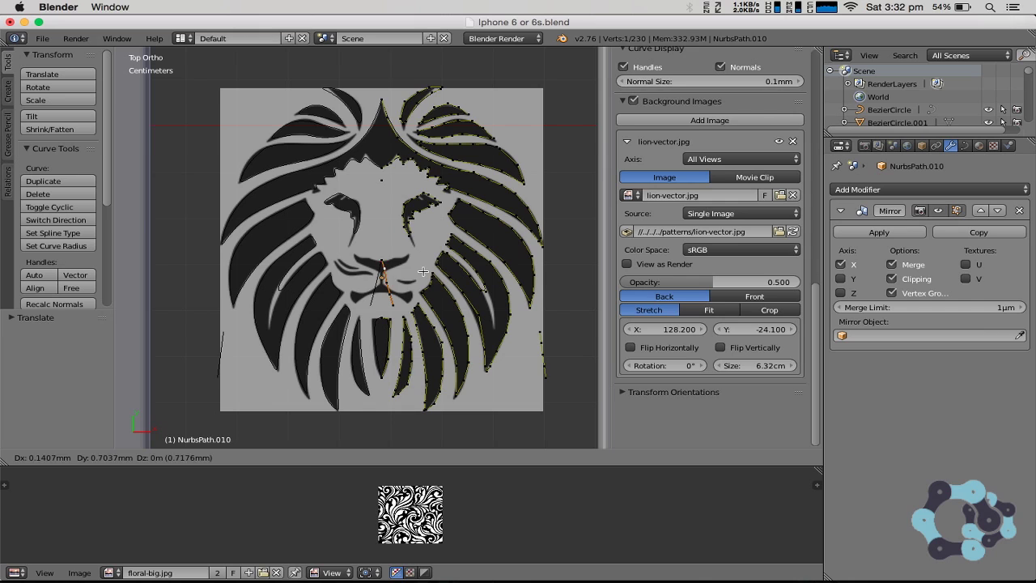
left_click(394, 279)
key("g")
left_click(406, 280)
Extrude the curve around the nose's outer tip and back beneath it towards the line above the mouth.
right_click(406, 264)
key("e")
left_click(404, 285)
key("e")
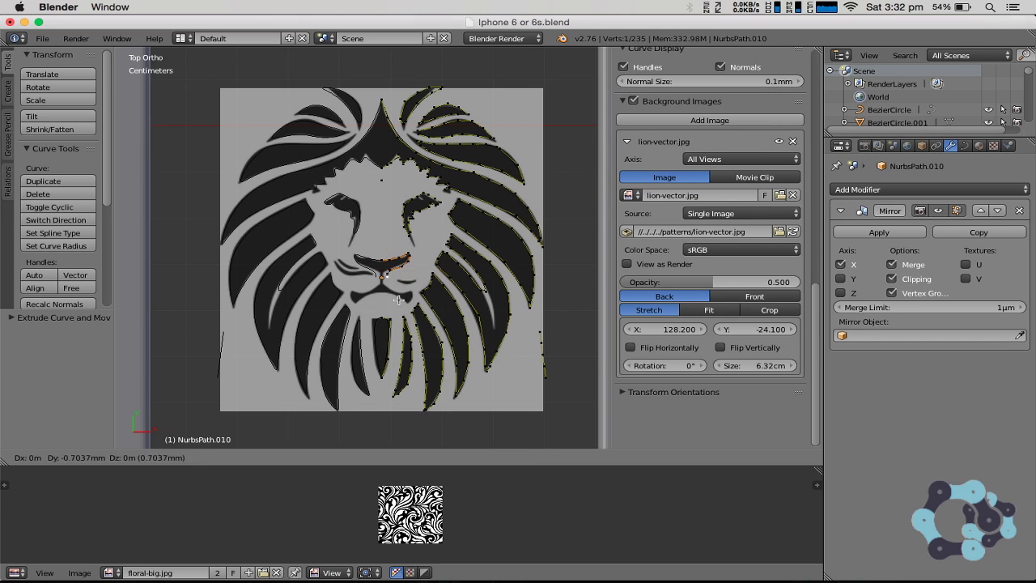
left_click(404, 300)
Continue extruding the curve around the mouth's outer corner and back along its lower edge to the mirror centre line.
key("e")
left_click(410, 315)
key("e")
left_click(425, 316)
key("e")
left_click(426, 324)
key("e")
left_click(394, 318)
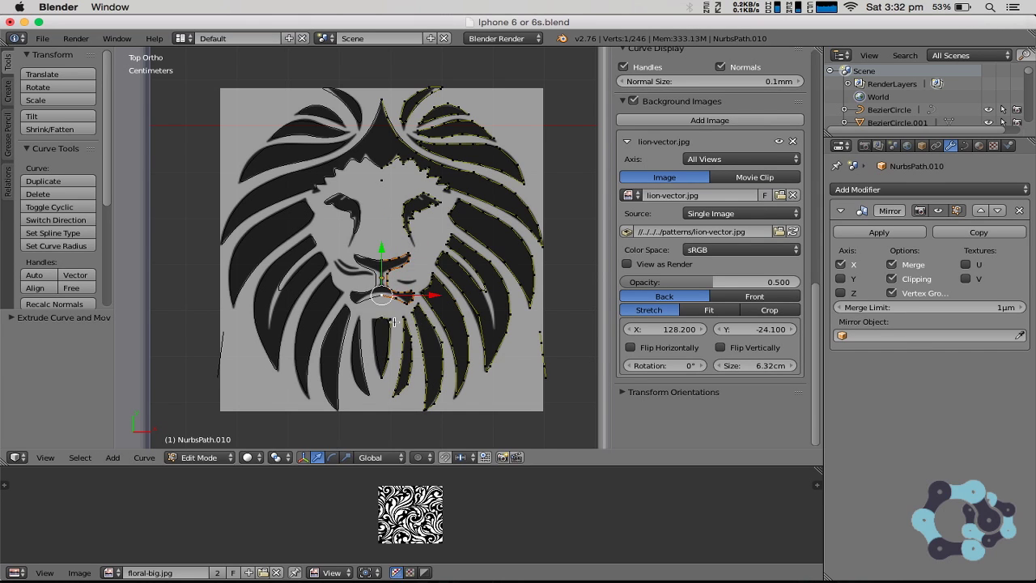
Select all points of the spare segment beside the lion and delete them.
right_click(535, 369)
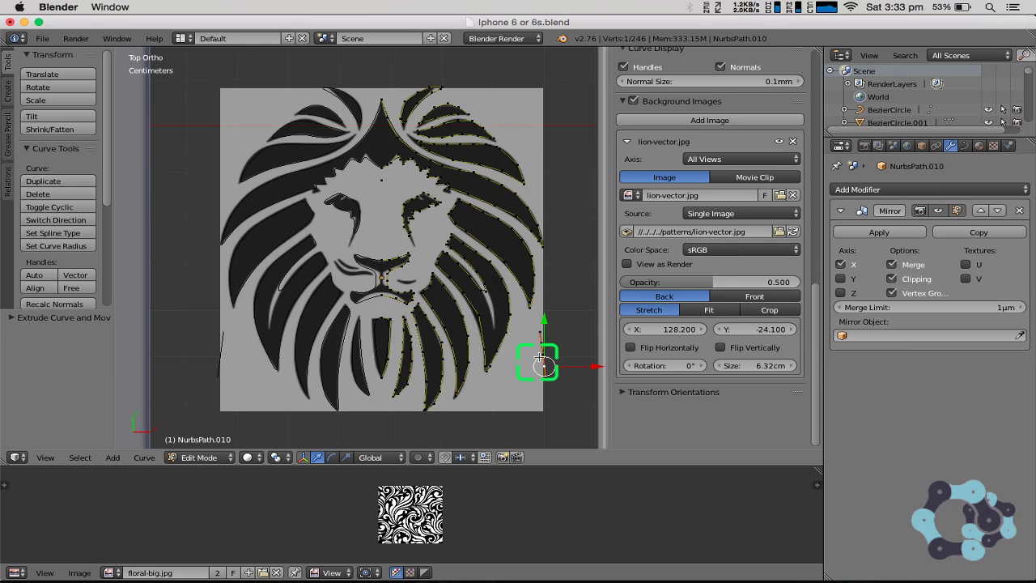
key("c")
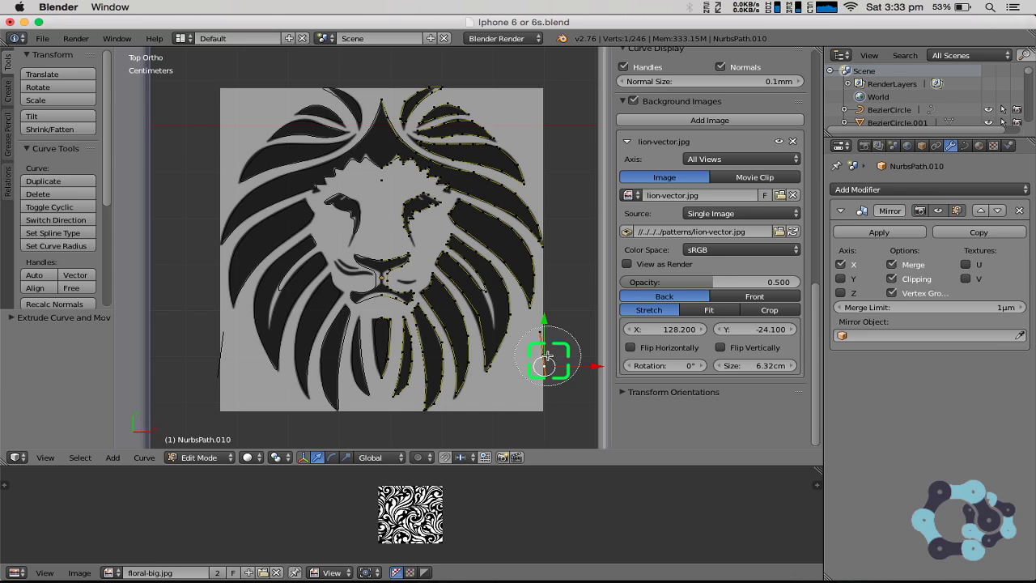
left_click(547, 356)
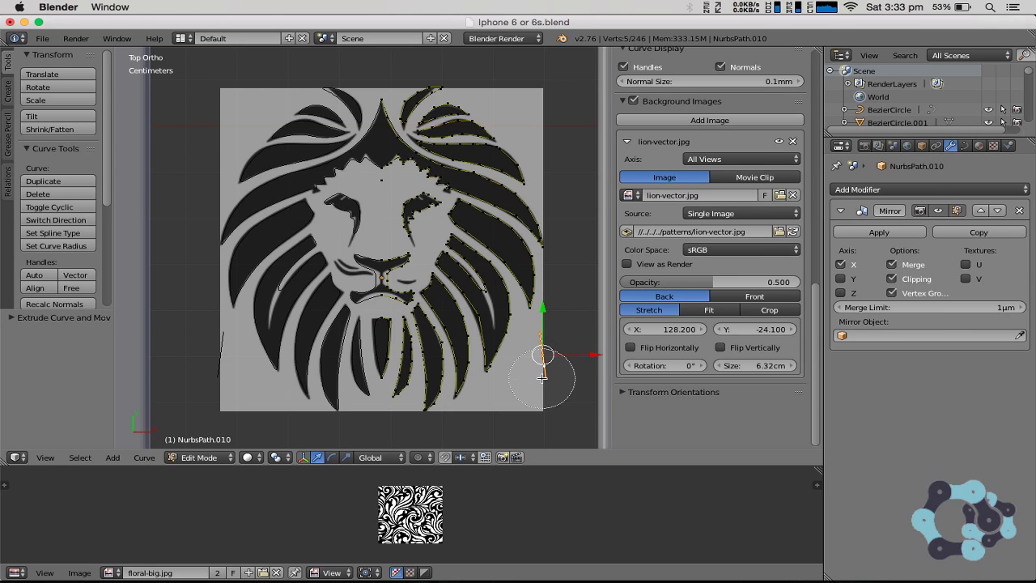
key("Escape")
key("x")
left_click(539, 380)
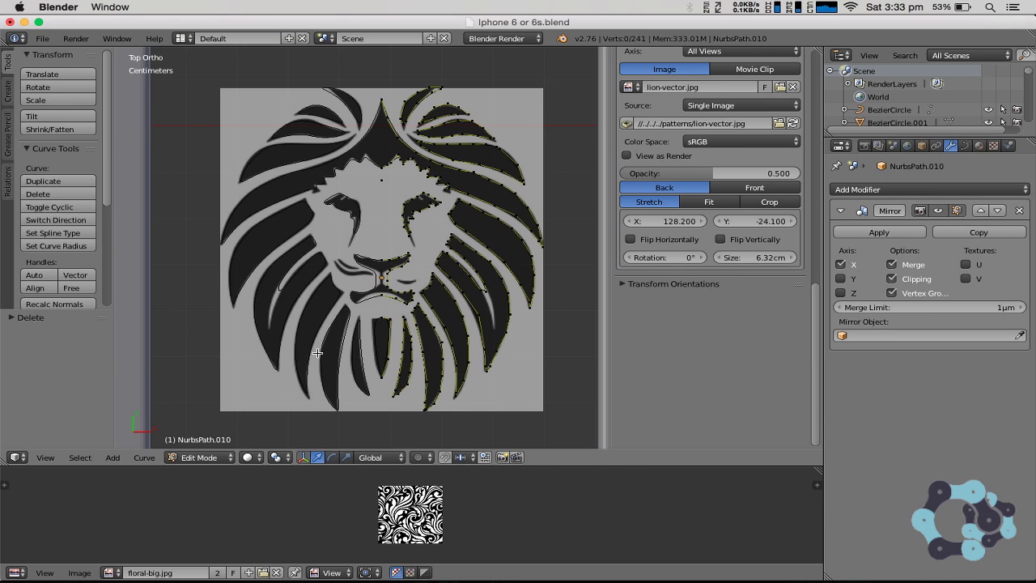
Convert the mirrored lion curve into a mesh and open the mesh for editing.
key("Tab")
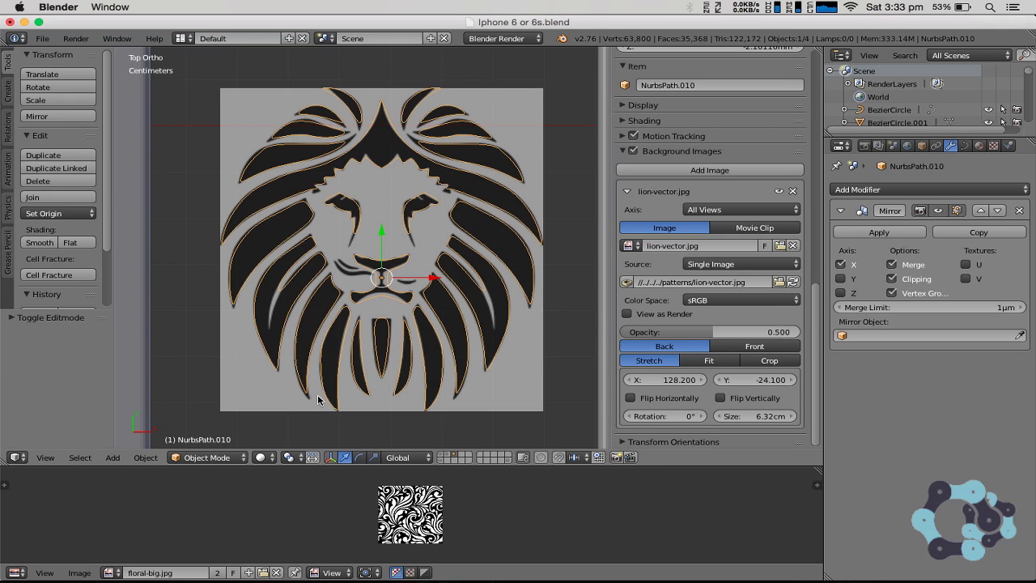
key("ctrl+c")
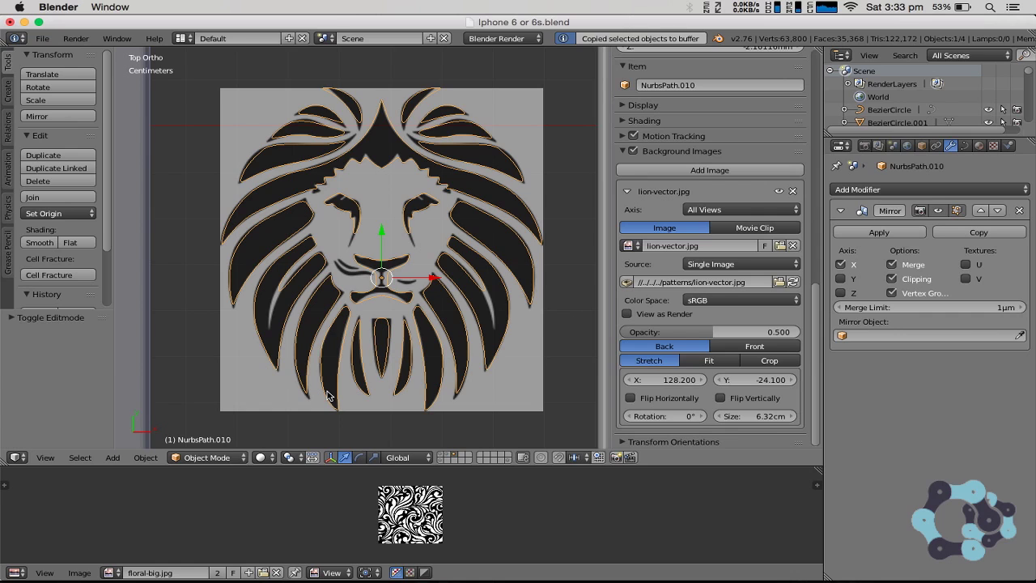
key("alt+c")
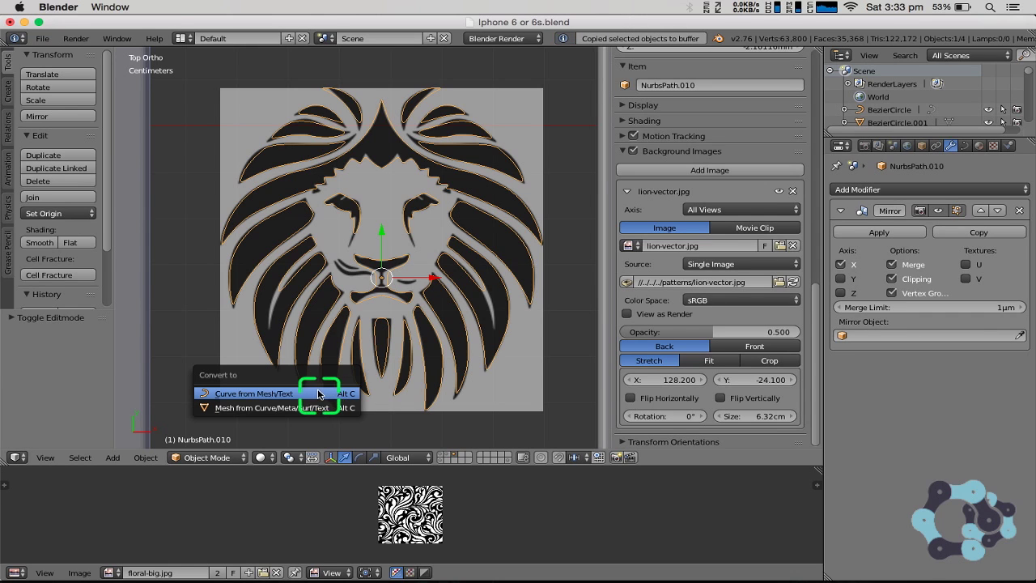
left_click(265, 409)
key("Tab")
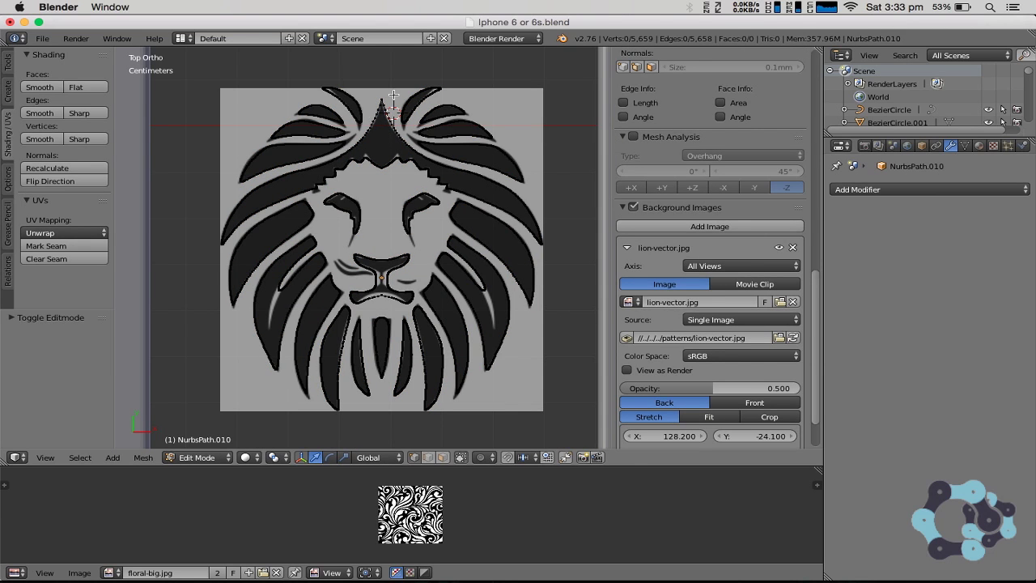
key("c")
mouse_move(407, 104)
left_mouse_down()
mouse_move(378, 137)
mouse_move(357, 140)
mouse_move(339, 125)
left_mouse_up()
key("Escape")
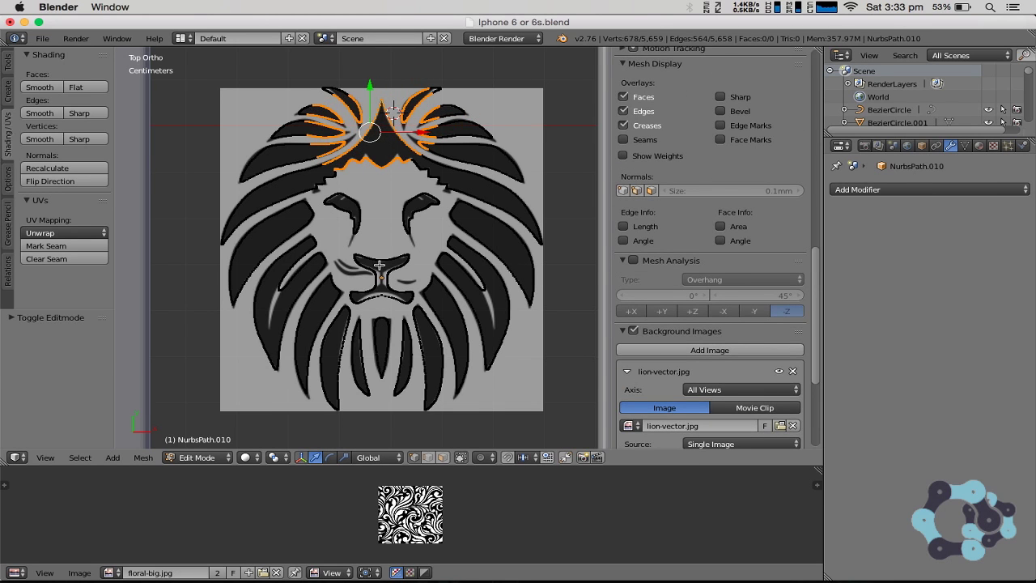
middle_click_drag(377, 276, 442, 197)
key("KP_7")
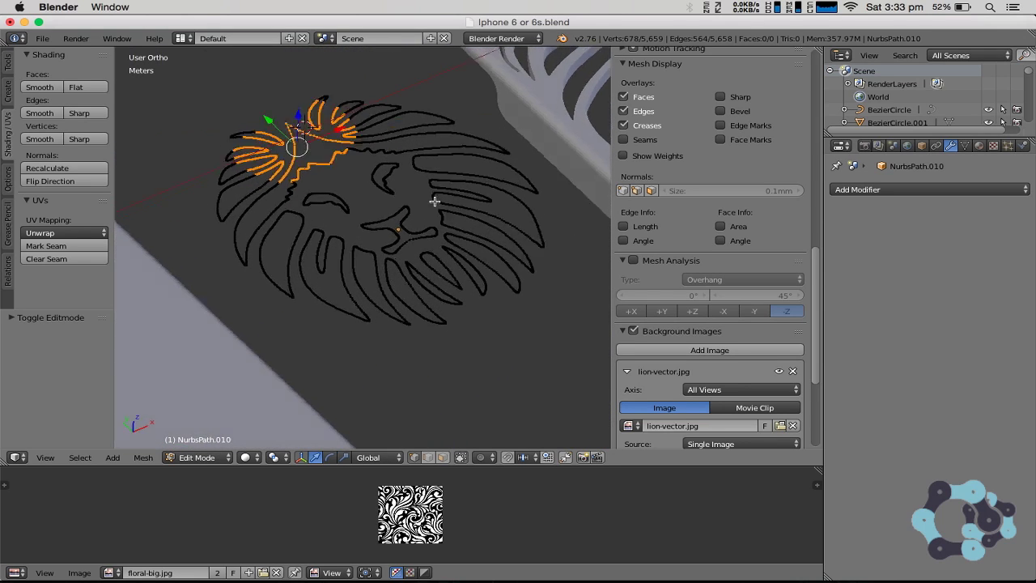
key("a")
scroll(712, 323, "down", 4)
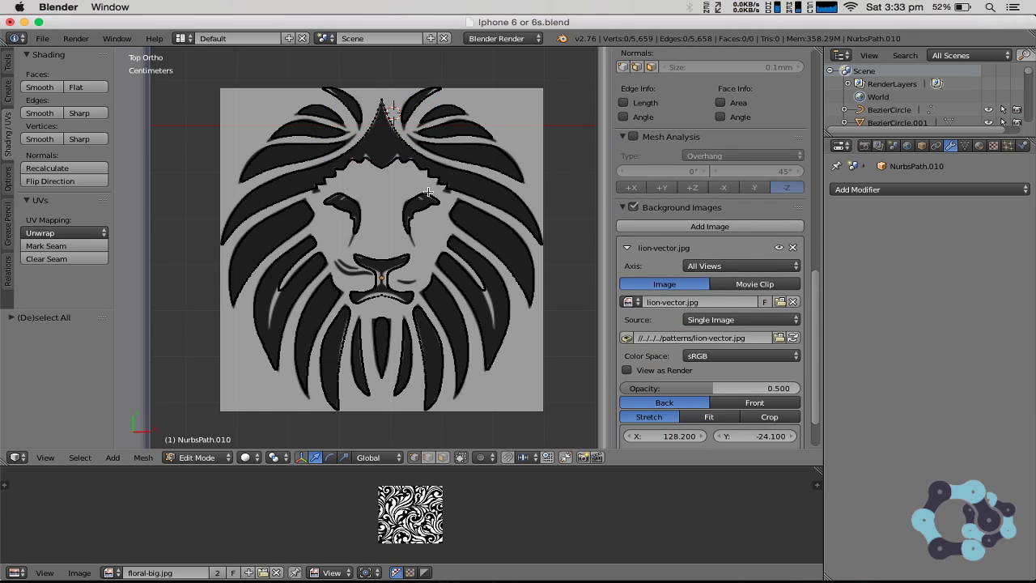
key("c")
left_click(354, 85)
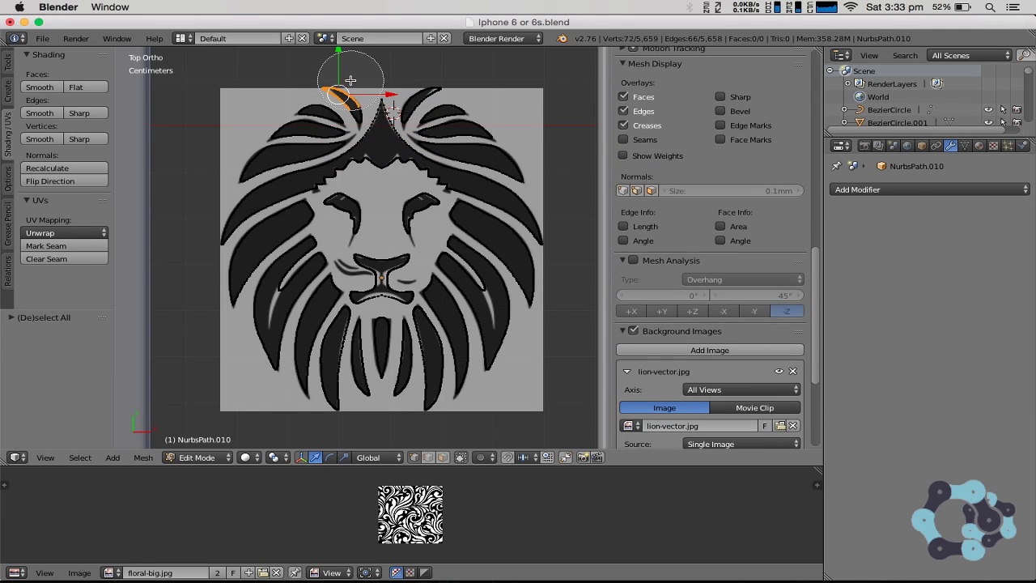
left_click(354, 103)
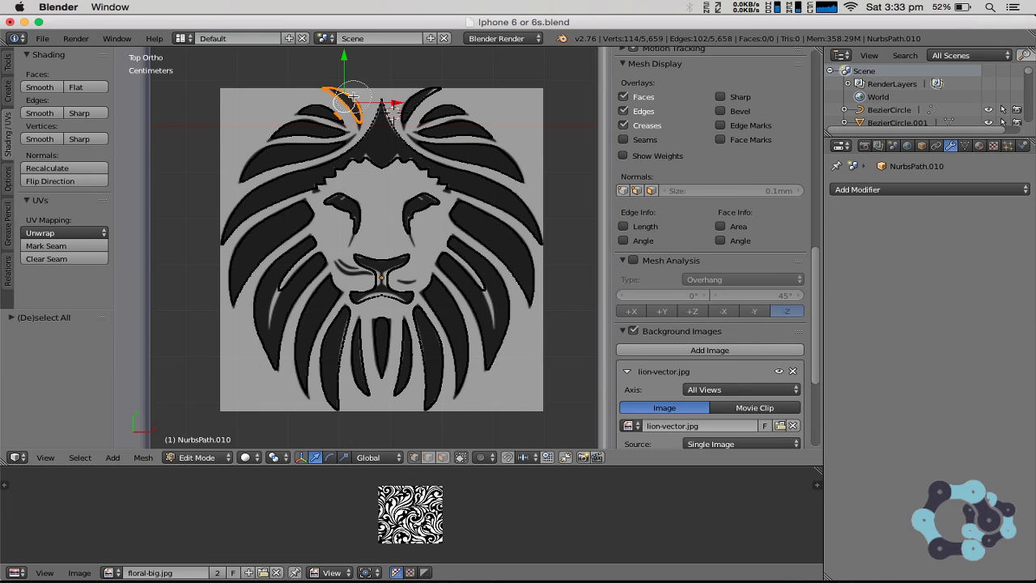
middle_click(331, 124)
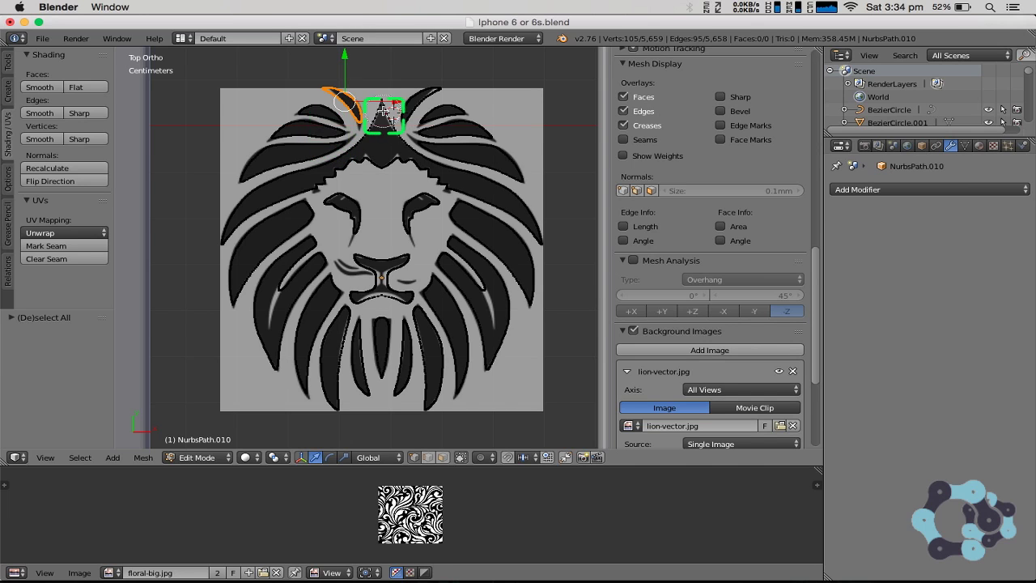
left_click(338, 116)
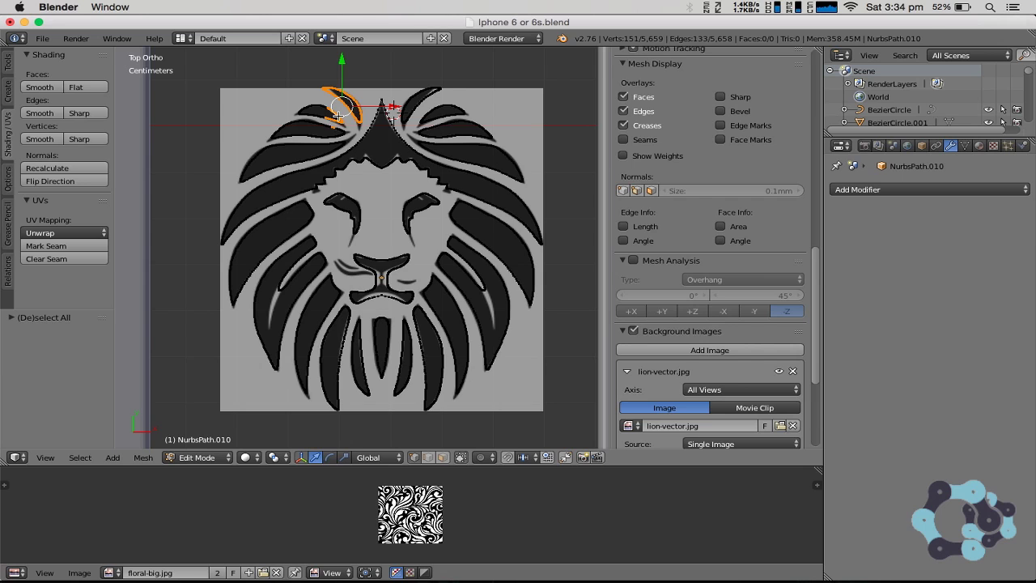
key("a")
Try to fill the small arched strand at the mane's upper left with a face, and undo the fill.
scroll(713, 243, "down", 4)
left_click_drag(340, 116, 302, 107)
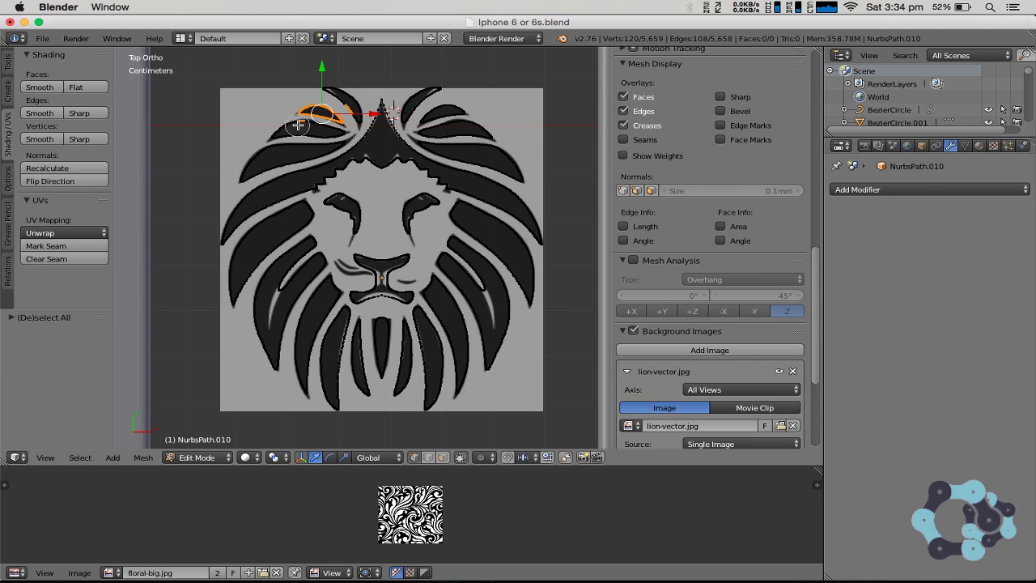
middle_click_drag(298, 125, 311, 126)
middle_click(353, 108)
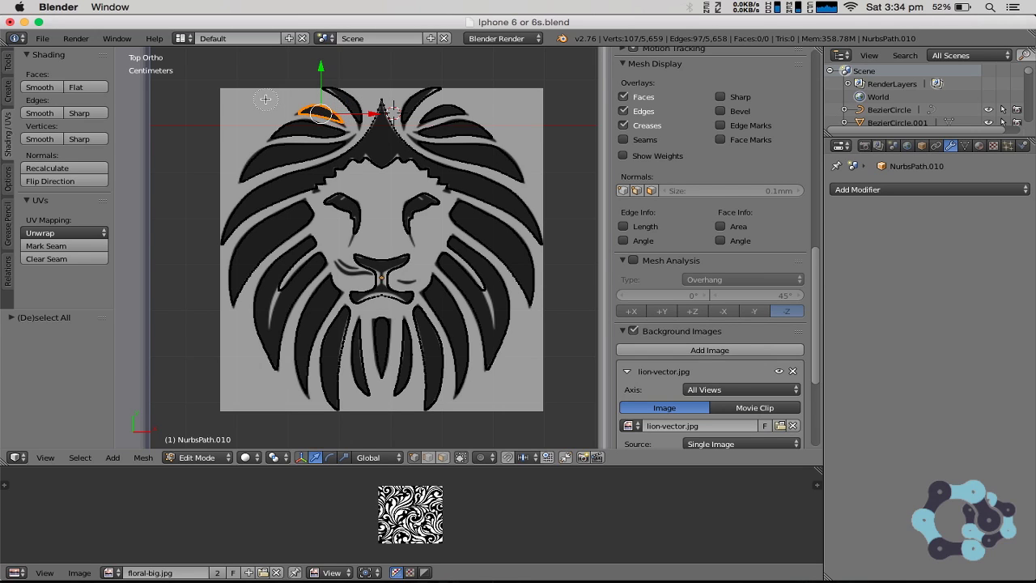
key("f")
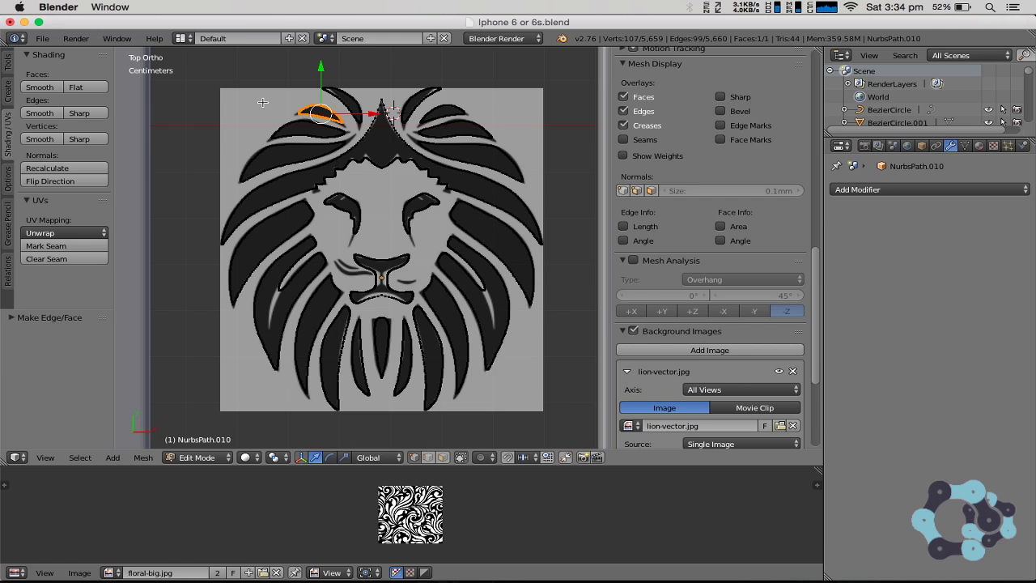
scroll(296, 132, "up", 3)
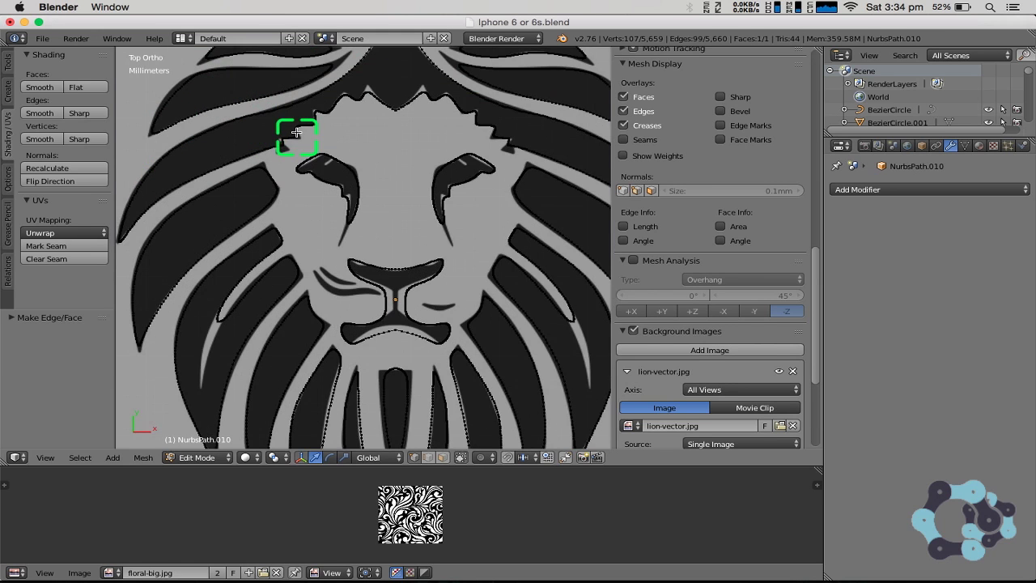
scroll(315, 248, "up", 6)
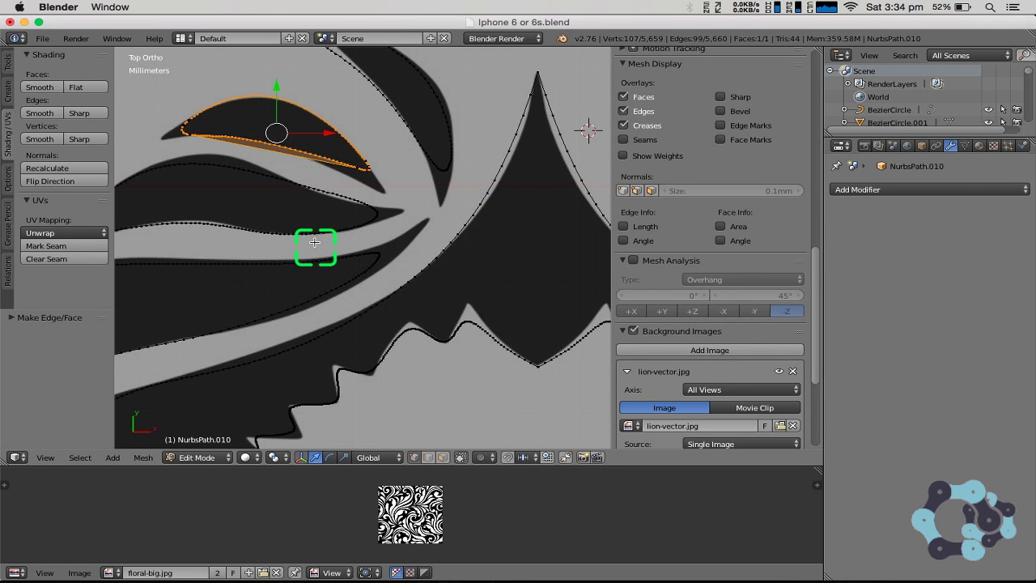
scroll(311, 236, "down", 7)
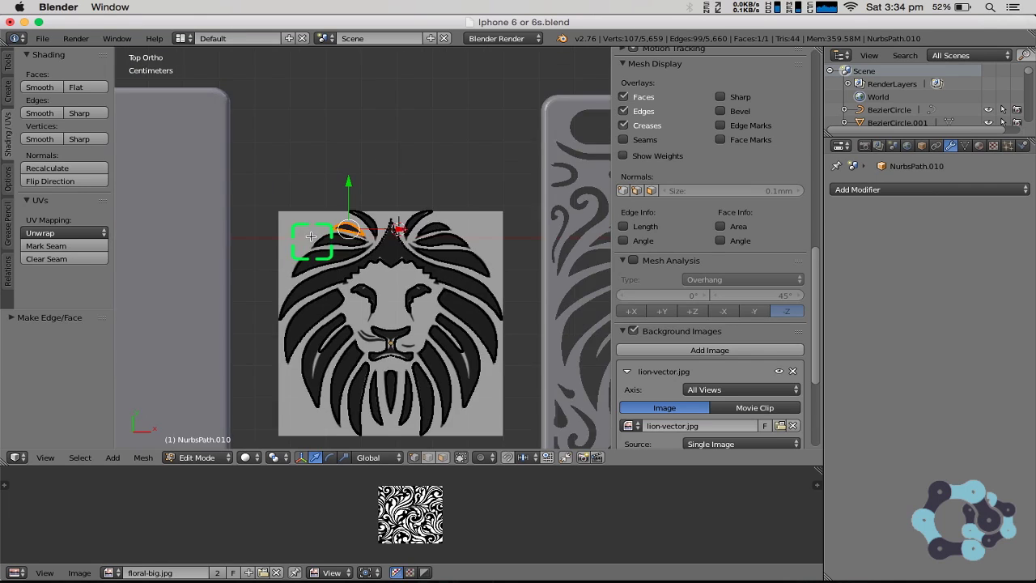
scroll(315, 235, "up", 9)
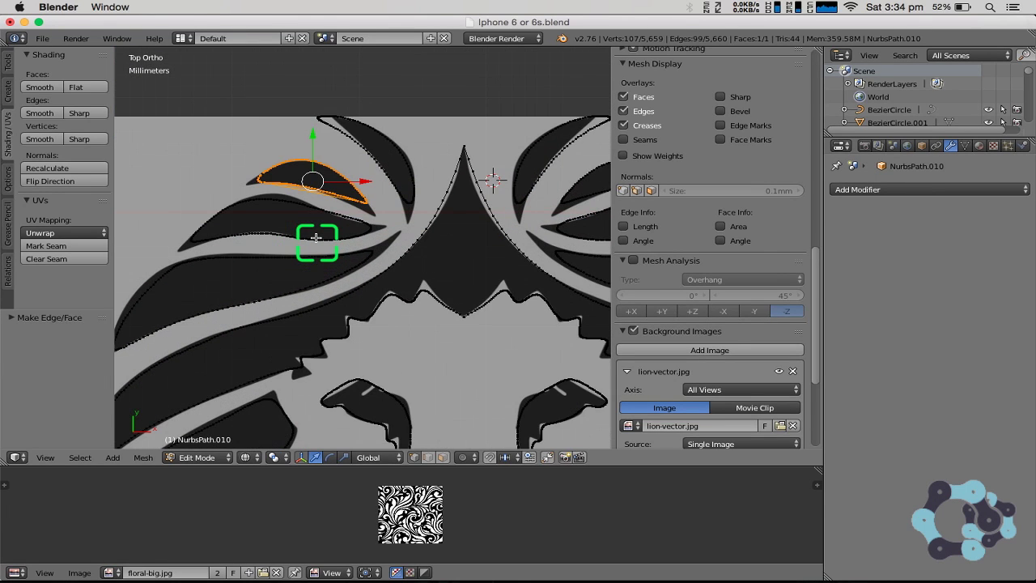
key("ctrl+z")
Complete the outline selection of the small arched strand at the mane's upper left, fill it with a face and clear the selection.
scroll(319, 236, "down", 5)
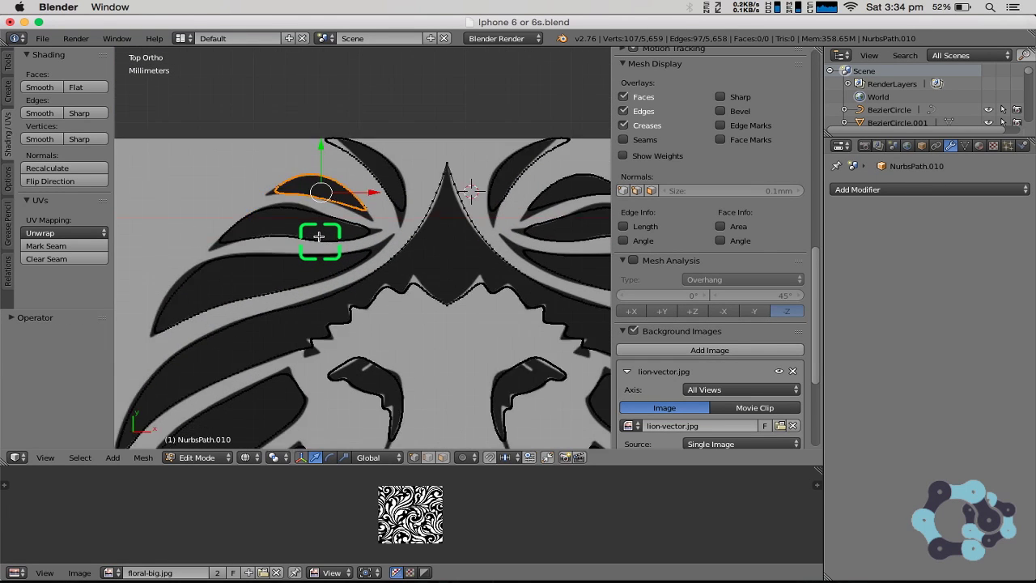
scroll(319, 236, "up", 2)
scroll(320, 236, "up", 3)
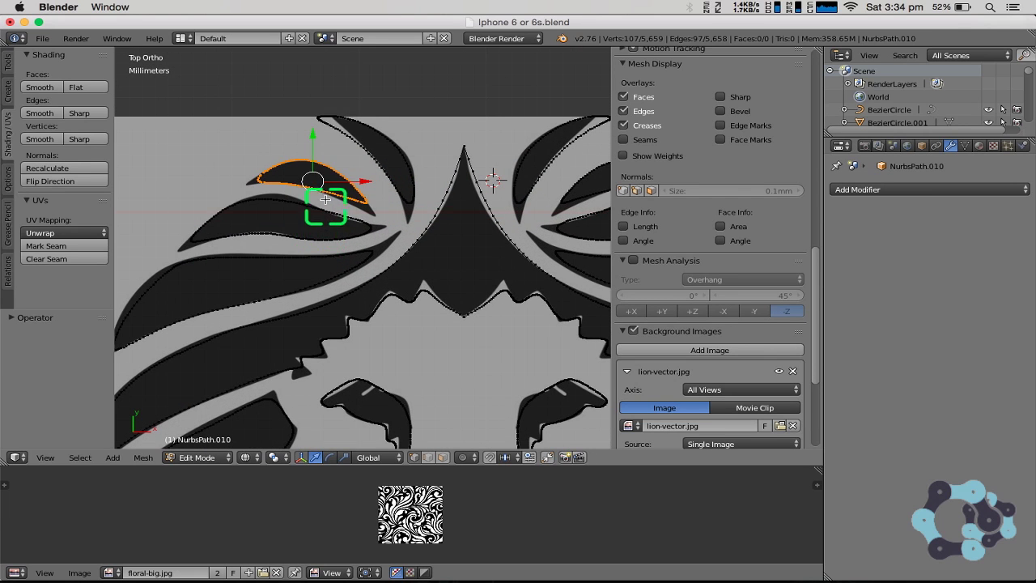
middle_click_drag(361, 194, 364, 200)
left_click_drag(363, 200, 277, 170)
key("l")
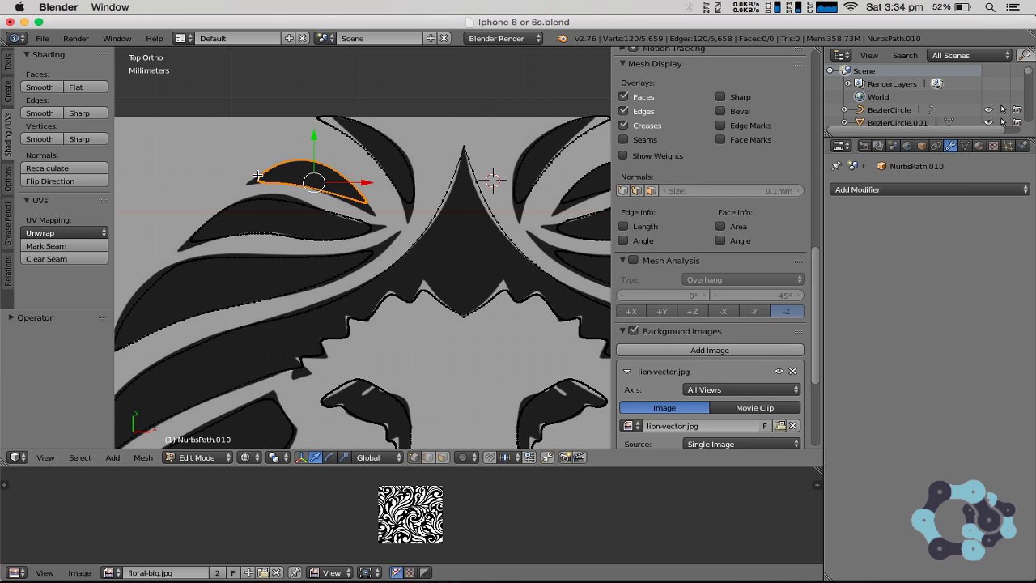
key("f")
key("a")
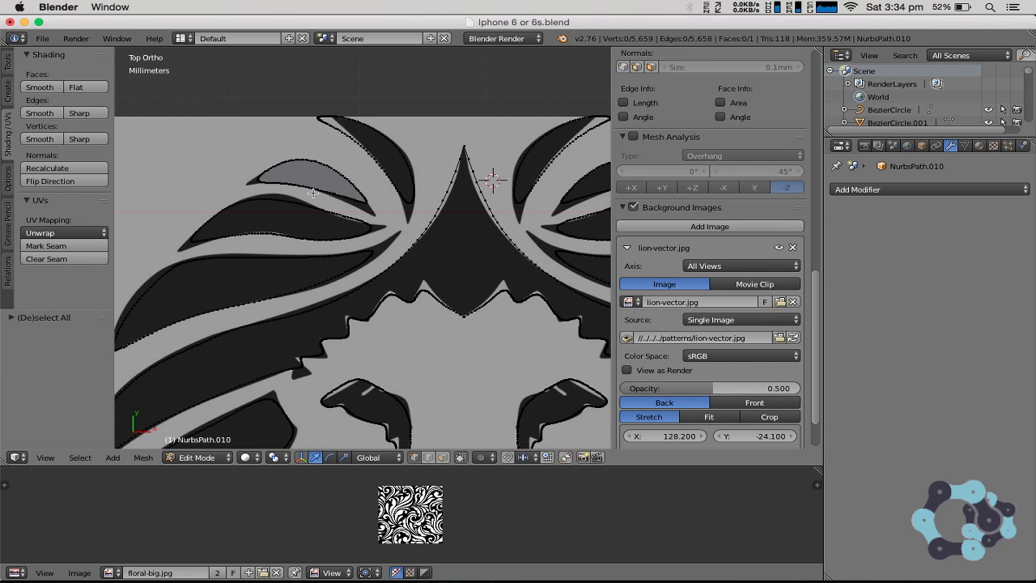
Circle-select the whole crescent strand at the top of the mane's left half and fill it with a face.
middle_click_drag(323, 196, 323, 194)
key("KP_7")
key("c")
mouse_move(405, 194)
left_mouse_down()
mouse_move(405, 161)
mouse_move(343, 121)
mouse_move(394, 186)
mouse_move(373, 157)
mouse_move(387, 170)
left_mouse_up()
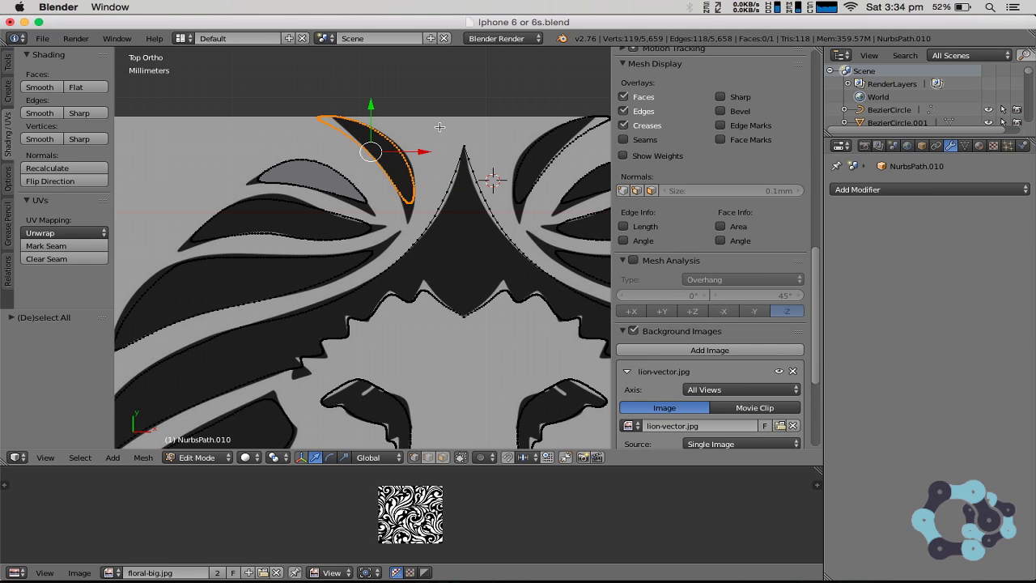
key("f")
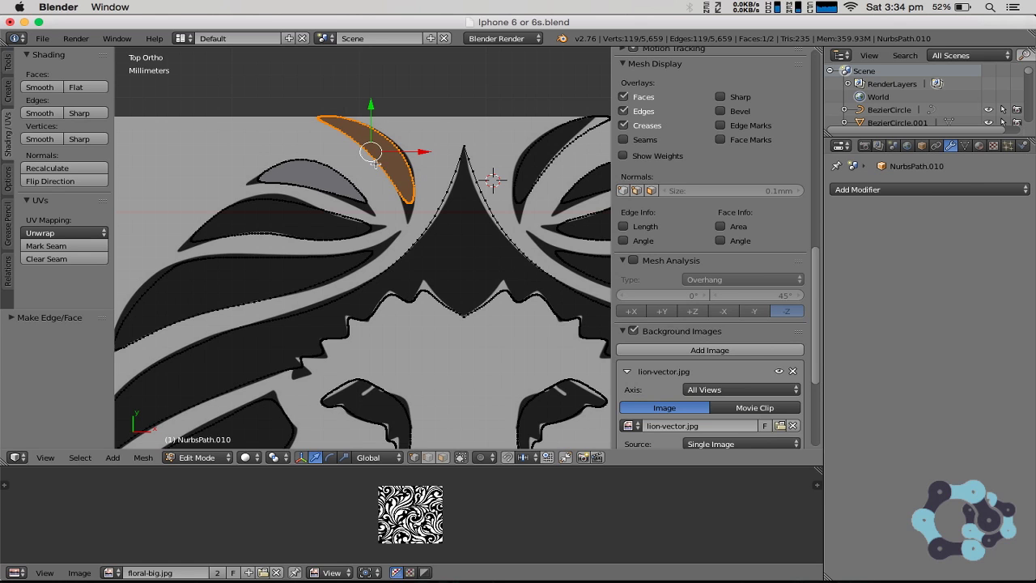
Fill the two strands between the small arched one and the crown piece on the mane's left half with faces.
scroll(393, 189, "down", 4)
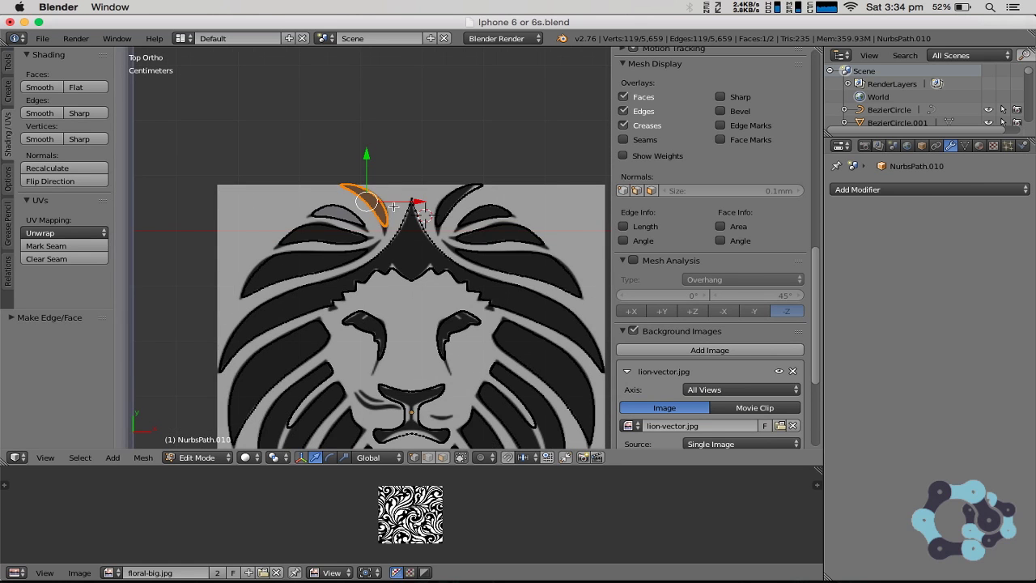
middle_click_drag(386, 258, 404, 224)
right_click(381, 269)
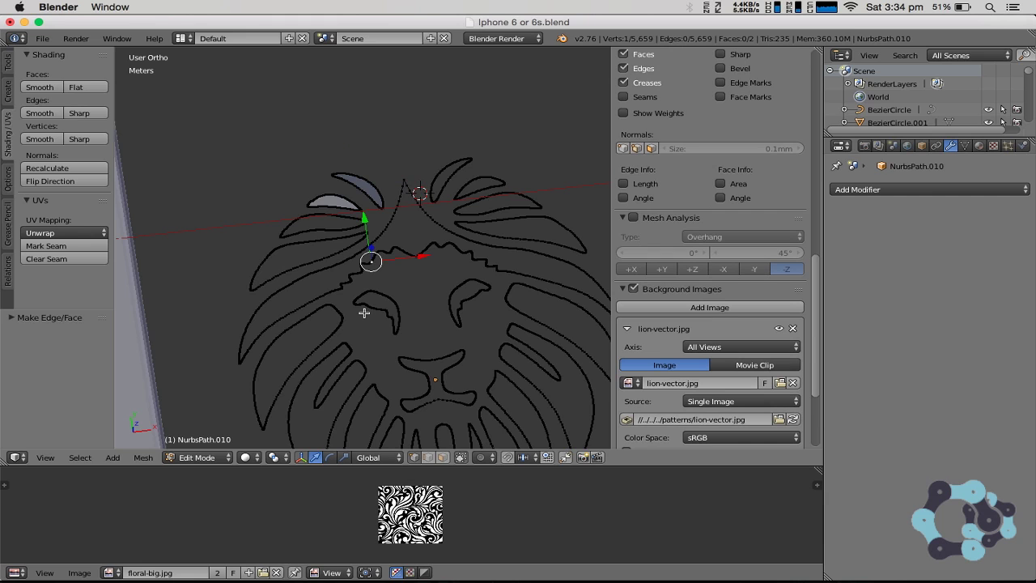
middle_click_drag(364, 313, 335, 109)
key("KP_7")
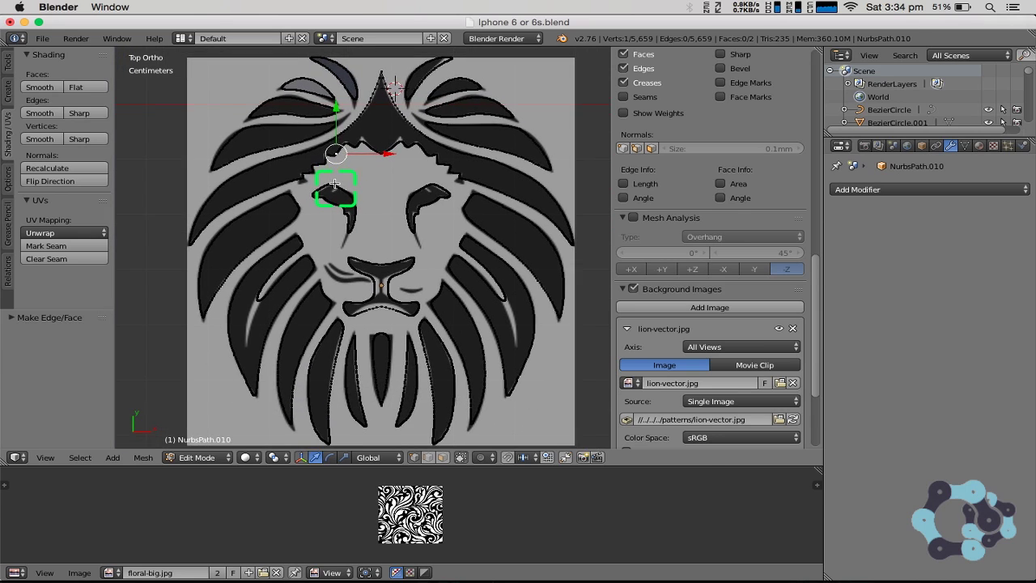
key("l")
key("z")
key("a")
key("z")
left_click_drag(345, 122, 213, 154)
key("f")
key("z")
key("a")
Select the complete outline of the central crown piece with its two long side strands and fill it with a face.
mouse_move(185, 238)
left_mouse_down()
mouse_move(273, 167)
mouse_move(546, 192)
mouse_move(454, 167)
mouse_move(218, 213)
left_mouse_up()
middle_click(287, 198)
left_click(527, 178)
middle_click(448, 133)
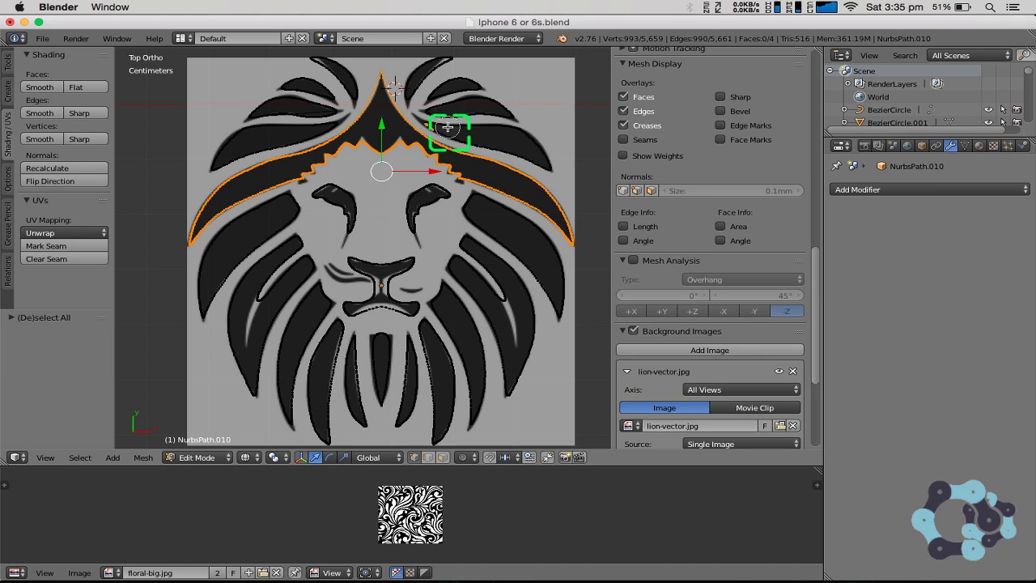
key("f")
key("a")
Fill the large side strand below the crown on the mane's left half and the forked strand beneath it with faces.
key("c")
mouse_move(295, 218)
left_mouse_down()
mouse_move(268, 206)
mouse_move(271, 234)
mouse_move(291, 221)
left_mouse_up()
key("f")
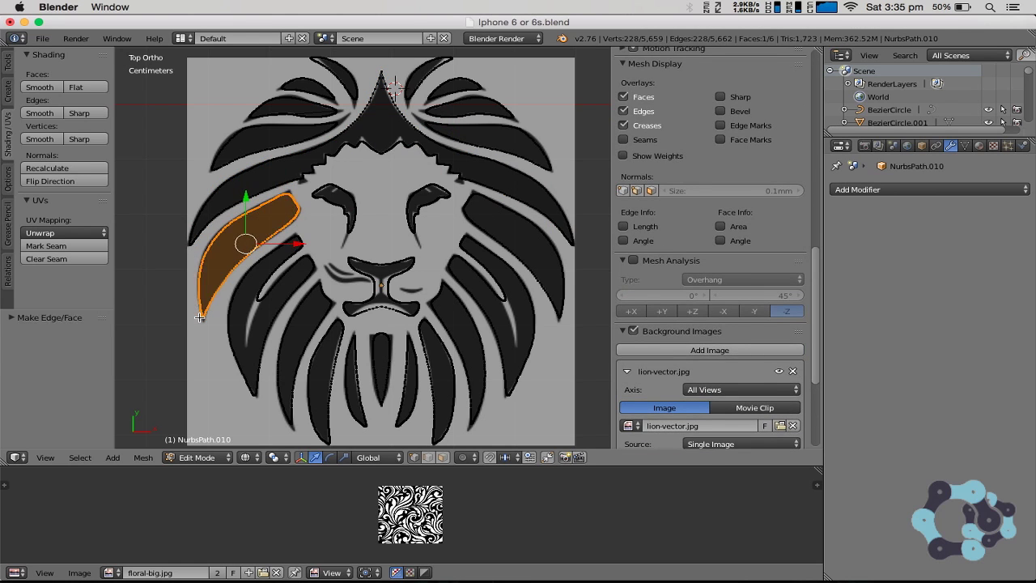
key("a")
key("c")
mouse_move(231, 301)
left_mouse_down()
mouse_move(283, 261)
mouse_move(226, 320)
left_mouse_up()
key("f")
key("a")
Select the strand below the forked one on the left, remove the neighbouring stray points from the selection and fill it with a face.
key("c")
left_click_drag(323, 288, 286, 427)
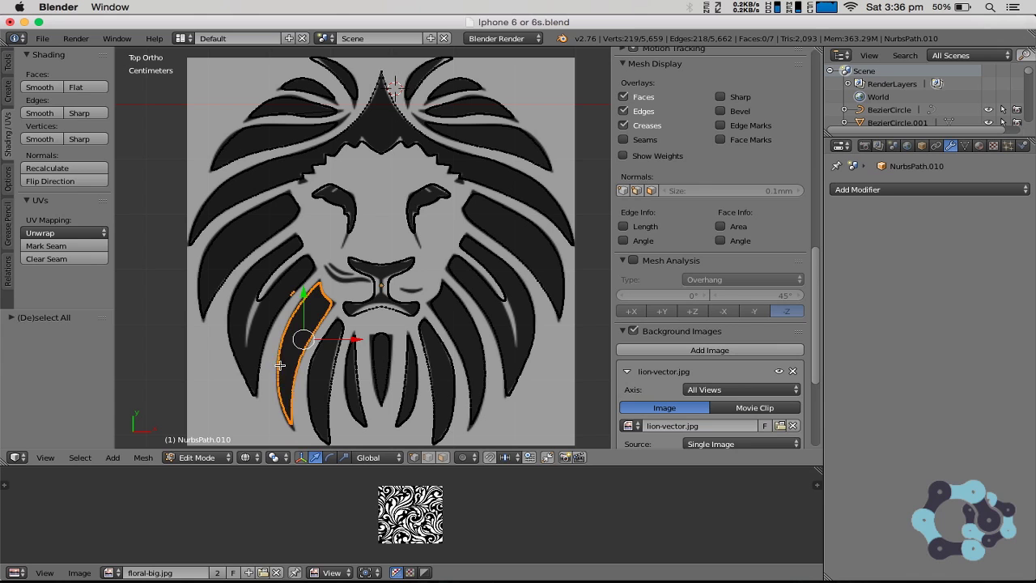
key("f")
key("ctrl+z")
right_click(292, 291, "alt+shift")
key("z")
key("z")
scroll(324, 345, "up", 5)
middle_click_drag(324, 345, 397, 234, "shift")
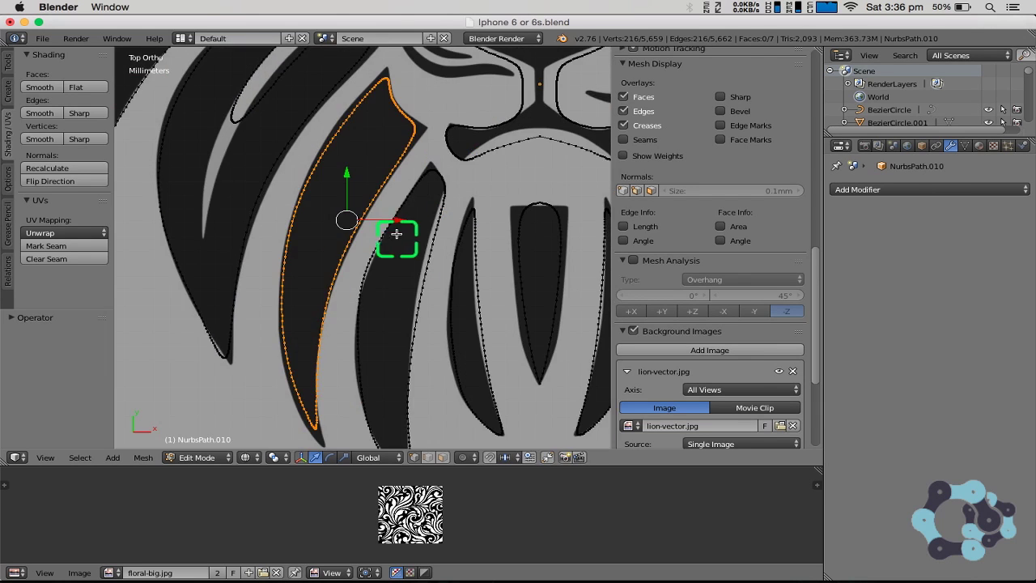
scroll(317, 319, "down", 9)
scroll(375, 182, "up", 5)
middle_click_drag(417, 181, 359, 300, "shift")
key("f")
key("a")
Fill the wide lower strand and the narrow strand left of the chin with one face each.
key("c")
mouse_move(335, 301)
left_mouse_down()
mouse_move(321, 427)
mouse_move(335, 312)
left_mouse_up()
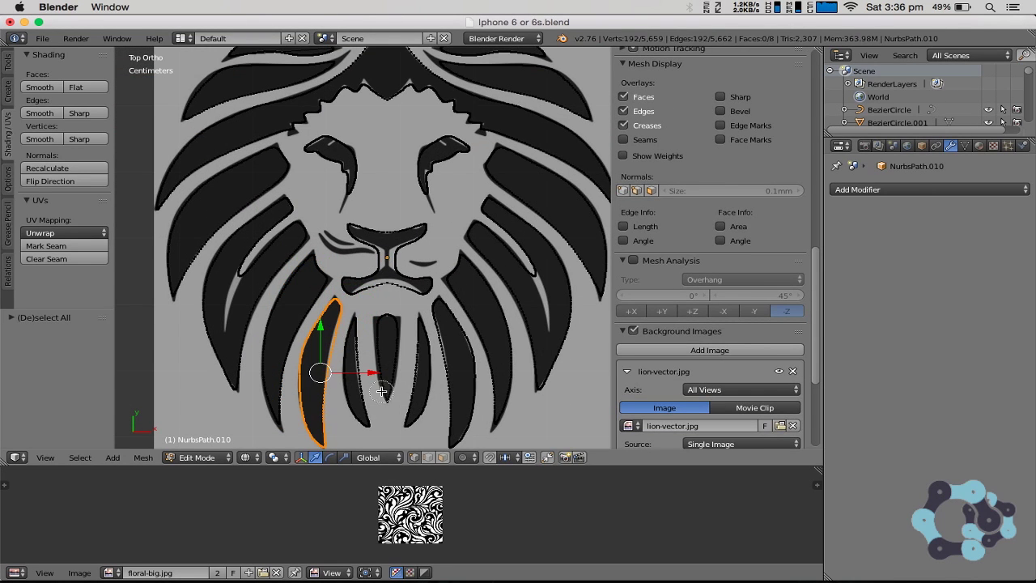
key("f")
key("a")
key("c")
left_click_drag(368, 425, 354, 320)
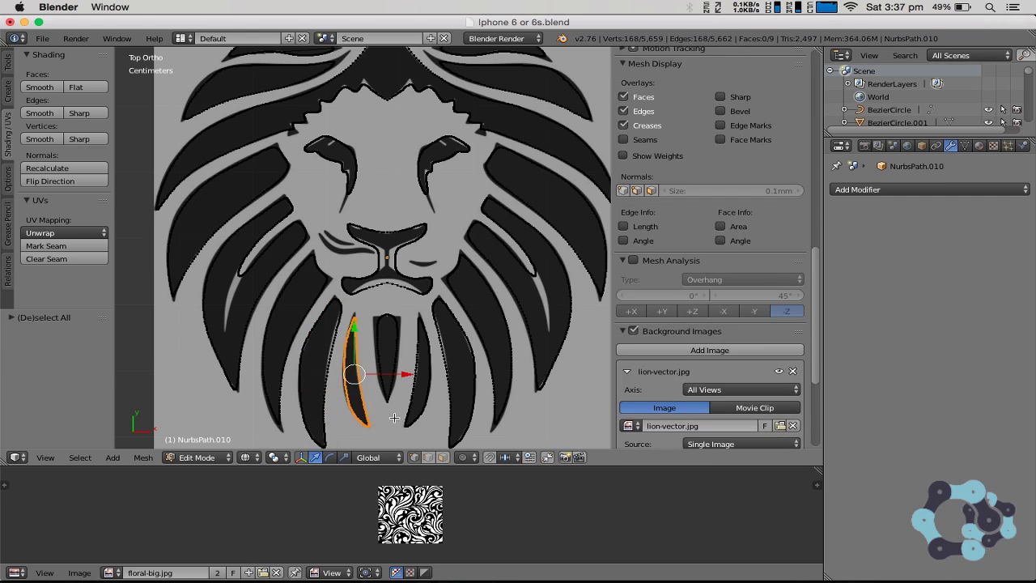
key("f")
key("a")
Fill the central chin strand and the narrow strand to its right with one face each.
key("c")
left_click_drag(389, 397, 393, 370)
key("f")
key("a")
key("c")
mouse_move(410, 421)
left_mouse_down()
mouse_move(420, 320)
mouse_move(415, 404)
left_mouse_up()
key("f")
key("a")
Fill the wide lower strand right of the chin with a face, undoing the first fill and correcting its outline selection.
key("c")
mouse_move(456, 439)
left_mouse_down()
mouse_move(465, 396)
mouse_move(426, 342)
left_mouse_up()
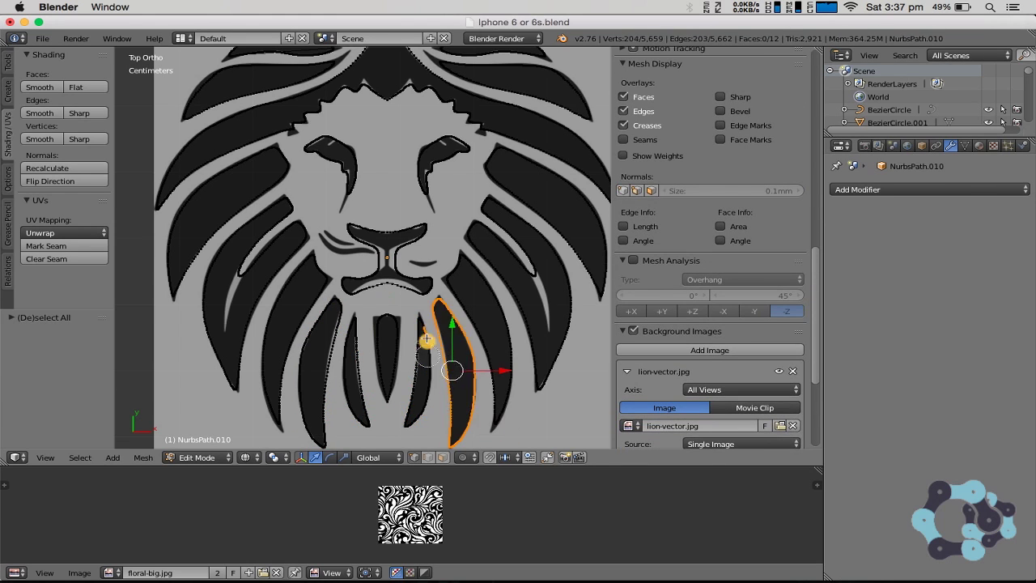
key("f")
scroll(421, 312, "up", 4)
scroll(421, 296, "down", 5)
key("ctrl+z")
key("c")
key("f")
key("a")
Fill the next two strands up the mane's lower right side, including the forked one, with one face each.
key("c")
mouse_move(460, 414)
left_mouse_down()
mouse_move(456, 310)
mouse_move(458, 391)
mouse_move(510, 273)
mouse_move(443, 249)
mouse_move(491, 365)
left_mouse_up()
key("f")
key("a")
key("c")
key("f")
key("a")
Fill the large side strand below the crown and the first strand above the crown on the mane's right half with faces.
key("c")
mouse_move(547, 302)
left_mouse_down()
mouse_move(488, 197)
mouse_move(546, 300)
left_mouse_up()
key("f")
key("a")
key("c")
mouse_move(532, 149)
left_mouse_down()
mouse_move(421, 106)
mouse_move(459, 96)
mouse_move(425, 84)
left_mouse_up()
key("f")
key("a")
Fill the next upper strand and the small arched strand on the mane's right half with one face each.
key("c")
key("f")
key("a")
key("c")
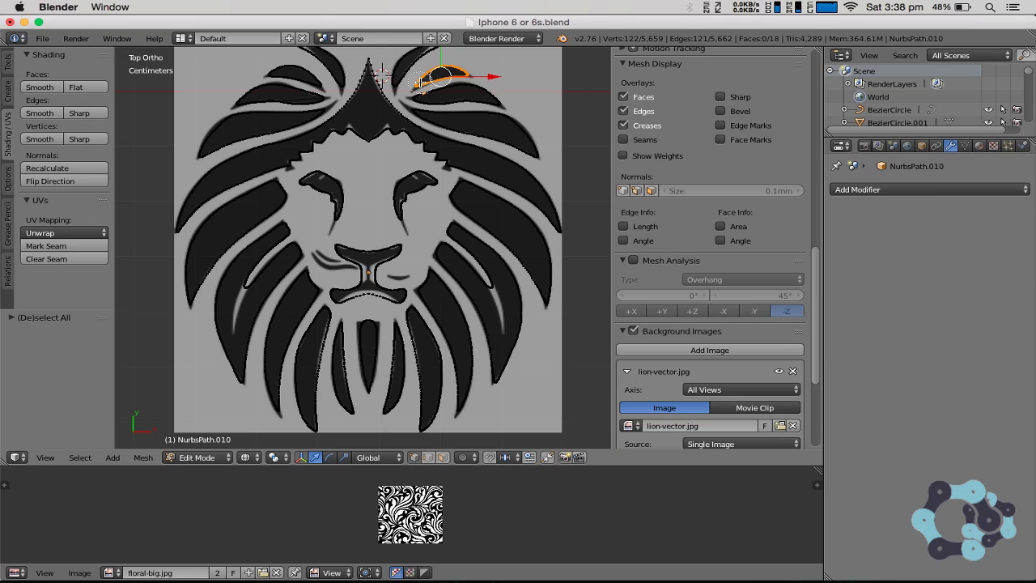
key("f")
Select only the crescent strand at the top of the mane's right half, fill it with a face and clear the selection.
middle_click_drag(452, 116, 456, 135, "shift")
key("c")
left_click_drag(438, 68, 404, 94)
middle_click_drag(423, 101, 462, 91)
key("f")
key("a")
Fill the outlines of both lion eyes with one face each.
key("c")
mouse_move(408, 236)
left_mouse_down()
mouse_move(419, 196)
mouse_move(437, 196)
left_mouse_up()
key("f")
key("a")
key("c")
left_click_drag(340, 235, 312, 196)
key("f")
key("a")
Select the linked nose and mouth outline, fill it with a face and switch the view to solid shading.
key("c")
left_click_drag(344, 267, 367, 283)
right_click(379, 314, "shift")
key("ctrl+l")
key("f")
scroll(393, 316, "down", 1)
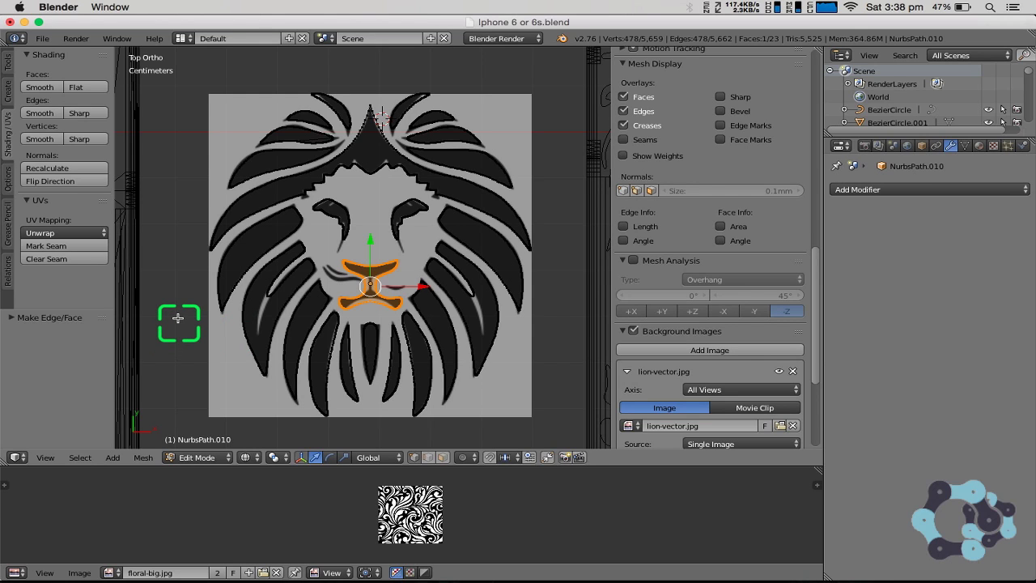
key("z")
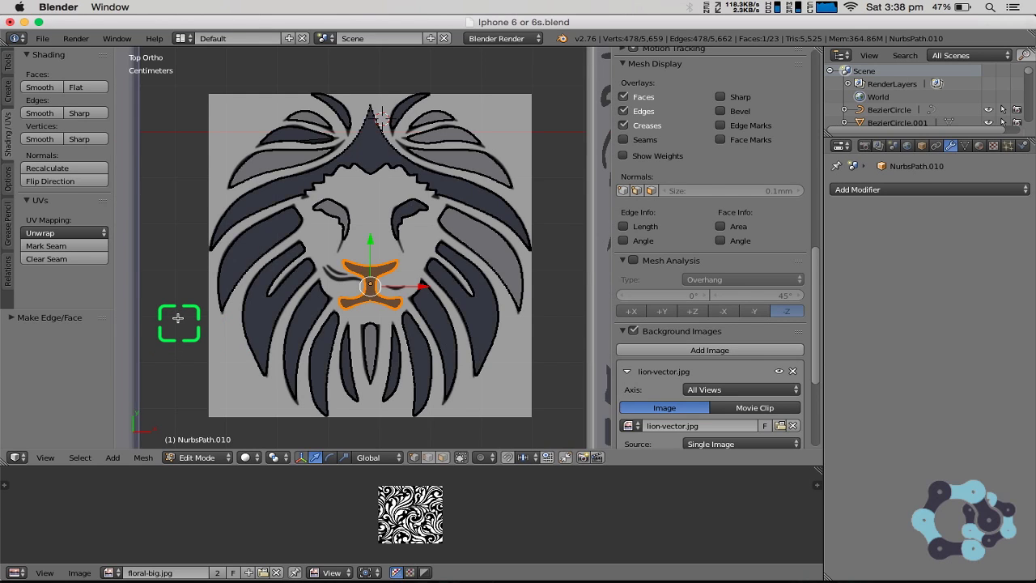
Examine the filled lion mesh between the phone cases from a low angle and clear the selection.
middle_click_drag(182, 321, 219, 232)
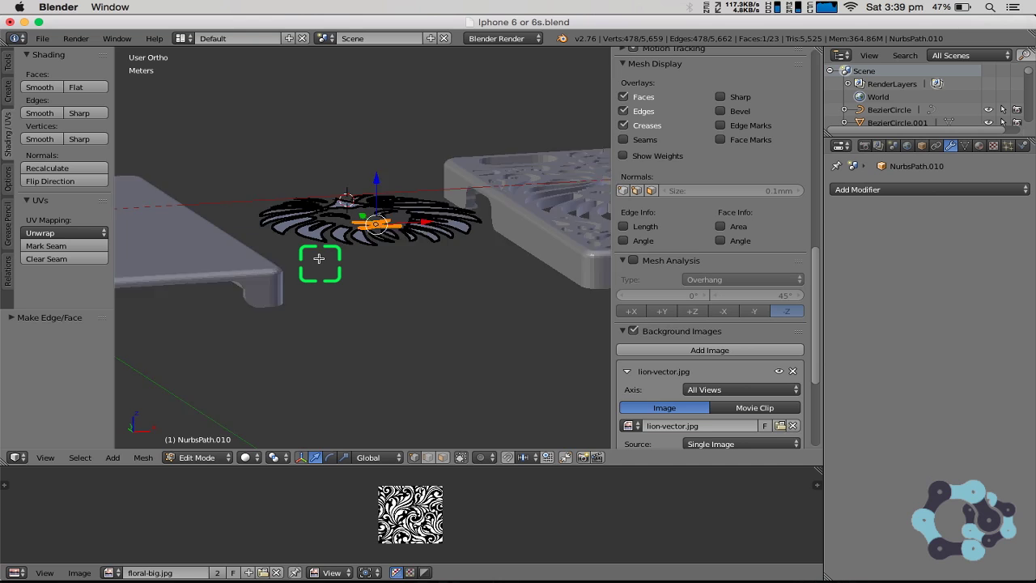
scroll(319, 259, "up", 5)
scroll(319, 259, "down", 1)
scroll(319, 259, "down", 1)
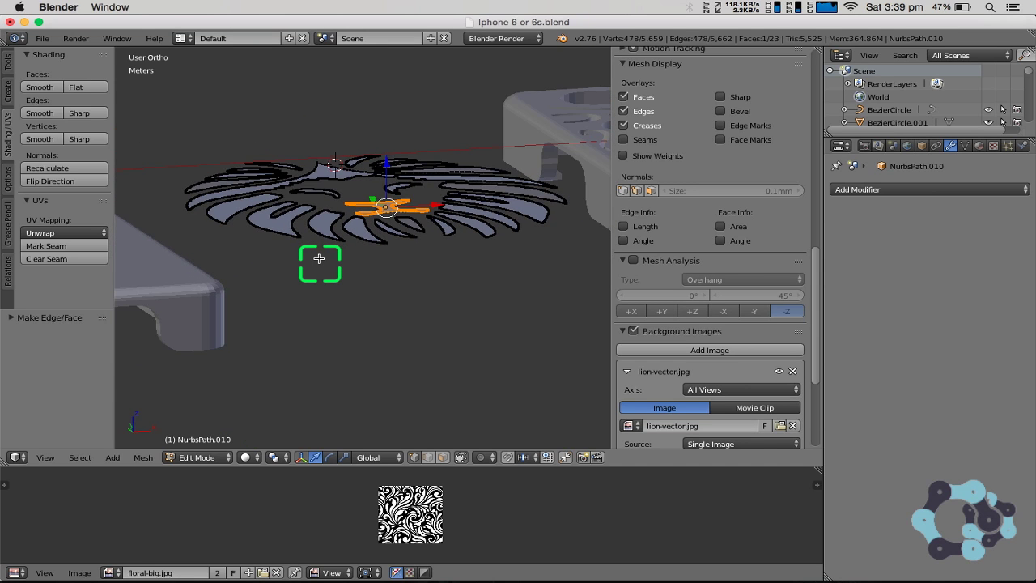
scroll(319, 258, "down", 5)
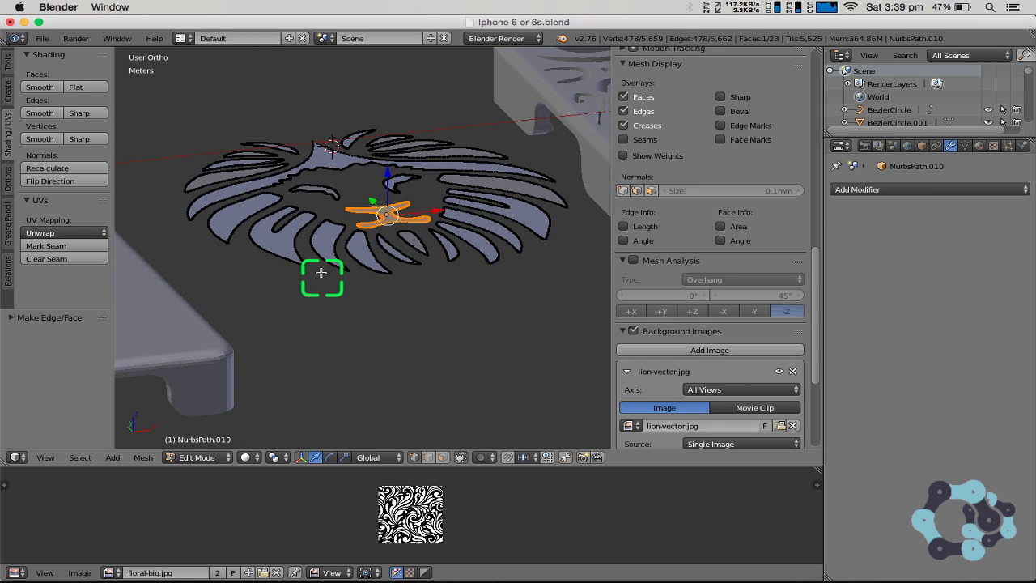
key("a")
key("a")
key("a")
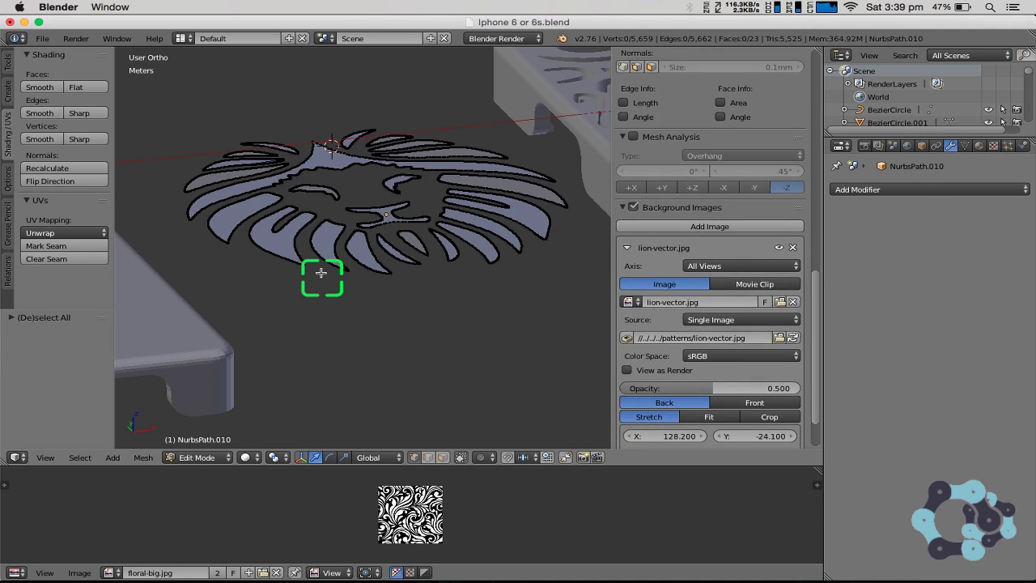
Select all the filled lion faces and extrude them downward several millimetres to give the lion thickness.
key("a")
key("a")
key("a")
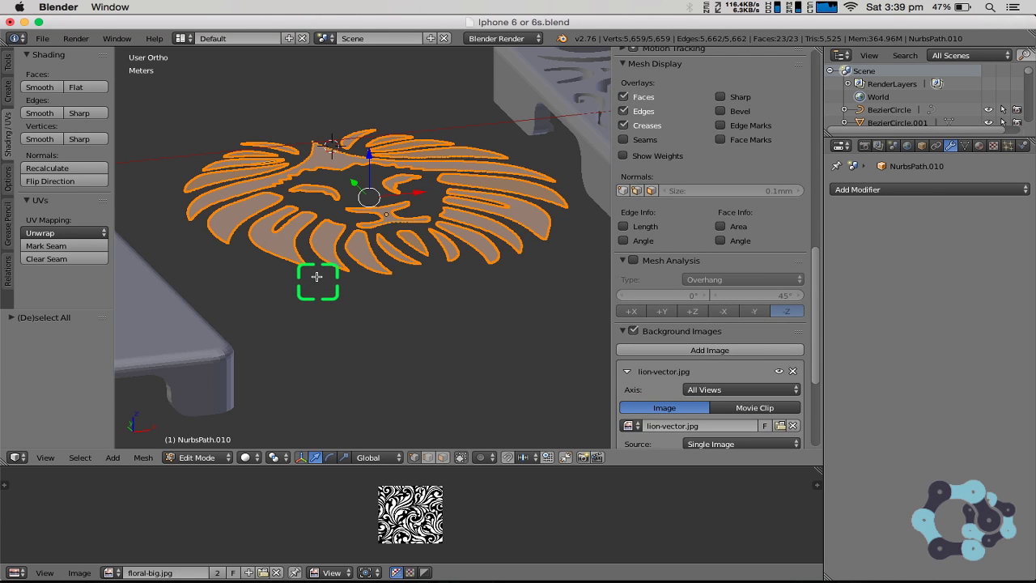
key("e")
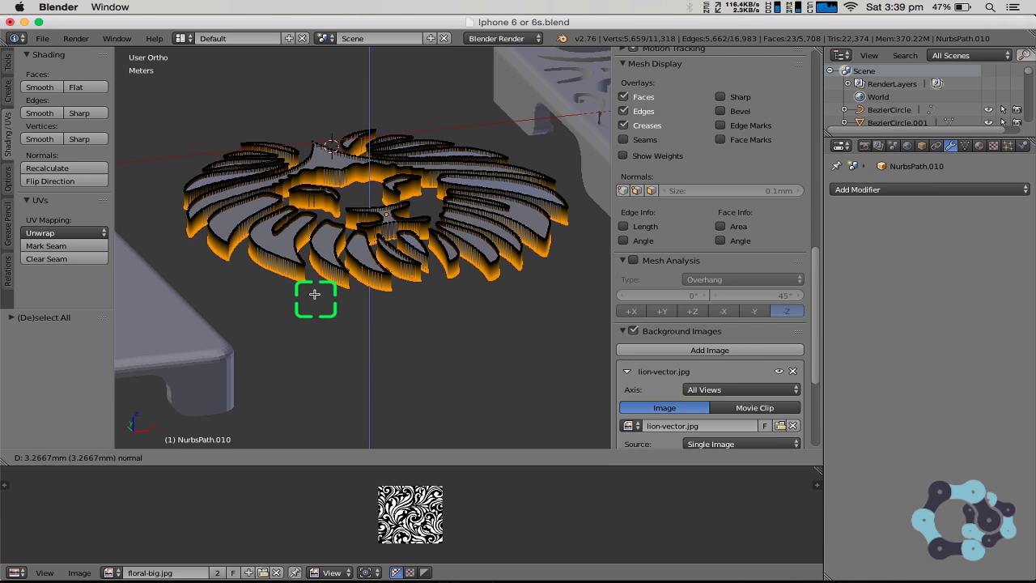
left_click(314, 302)
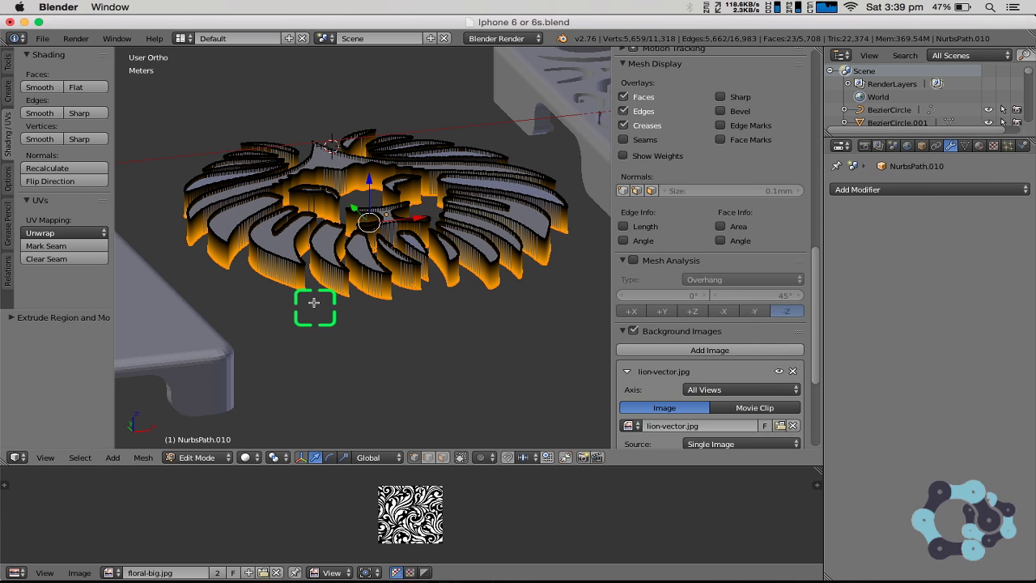
key("a")
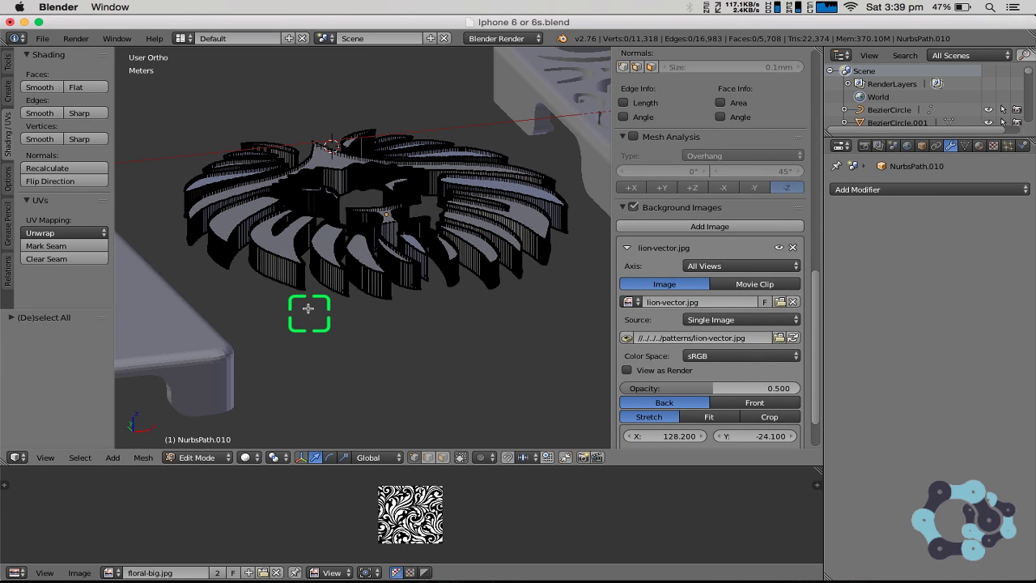
Select the whole extruded lion mesh, recalculate its normals until the shading is even, and return to Object Mode.
key("a")
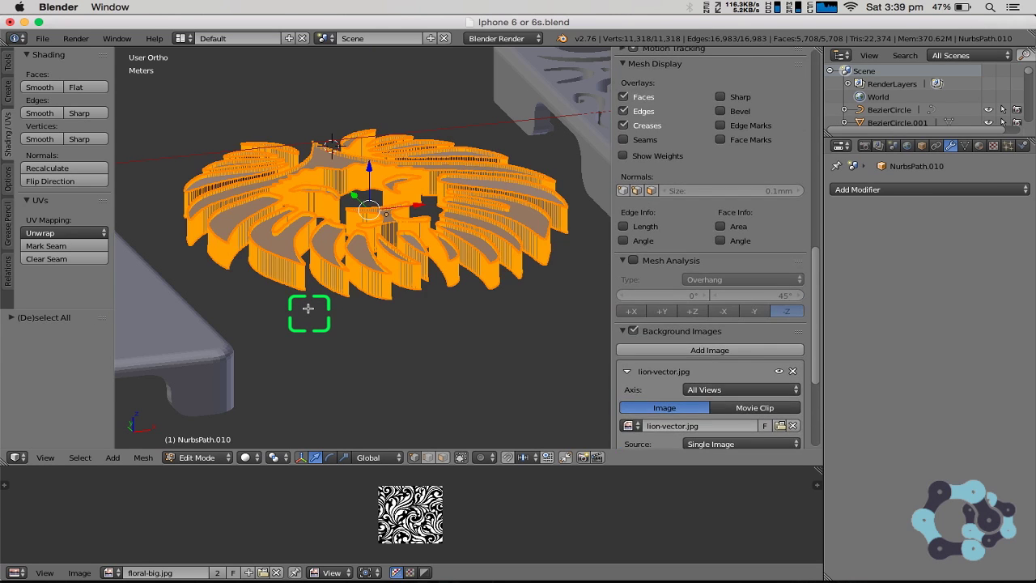
left_click(71, 170)
key("Tab")
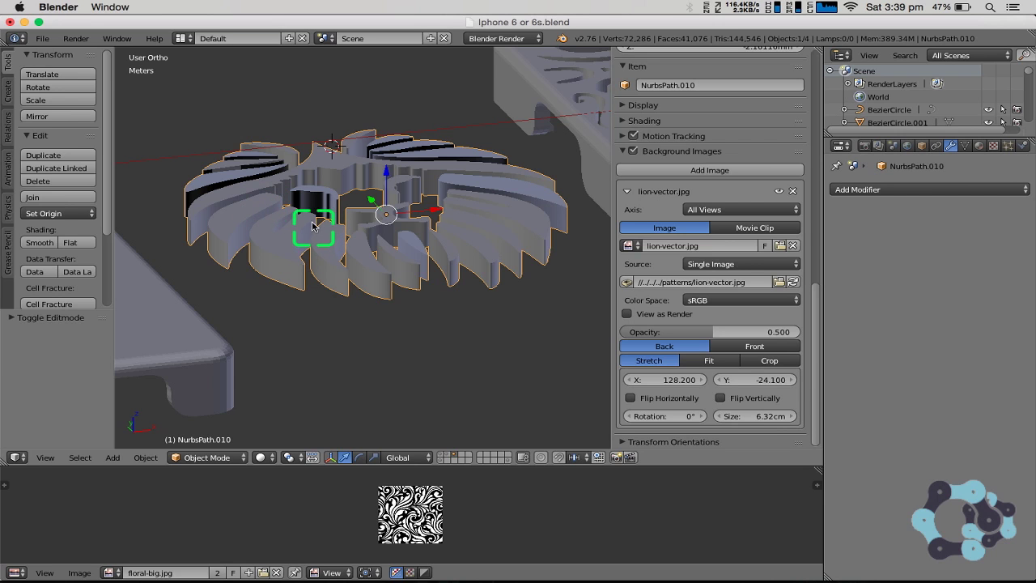
middle_click_drag(314, 226, 343, 201)
key("Tab")
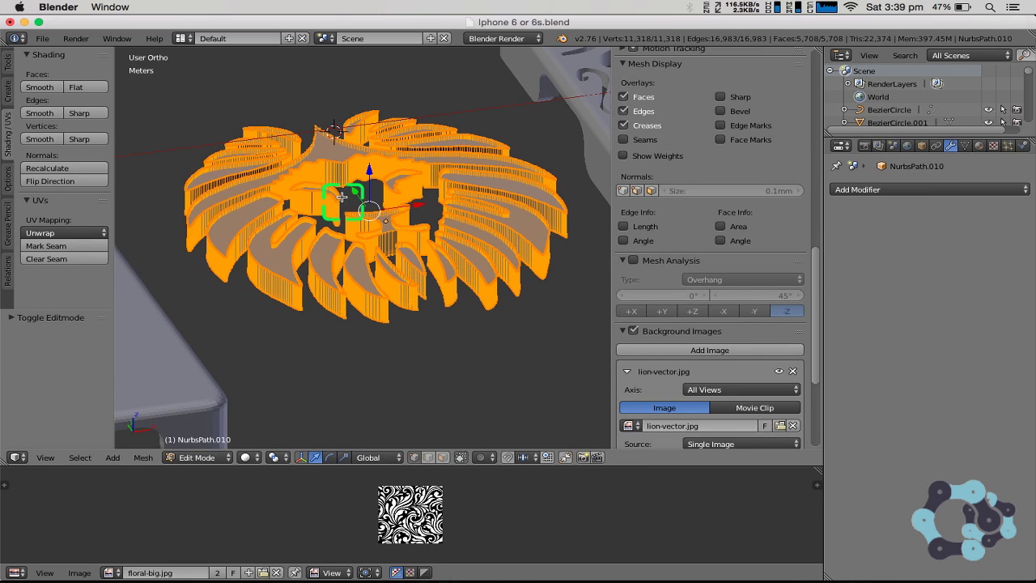
left_click(58, 166)
key("Tab")
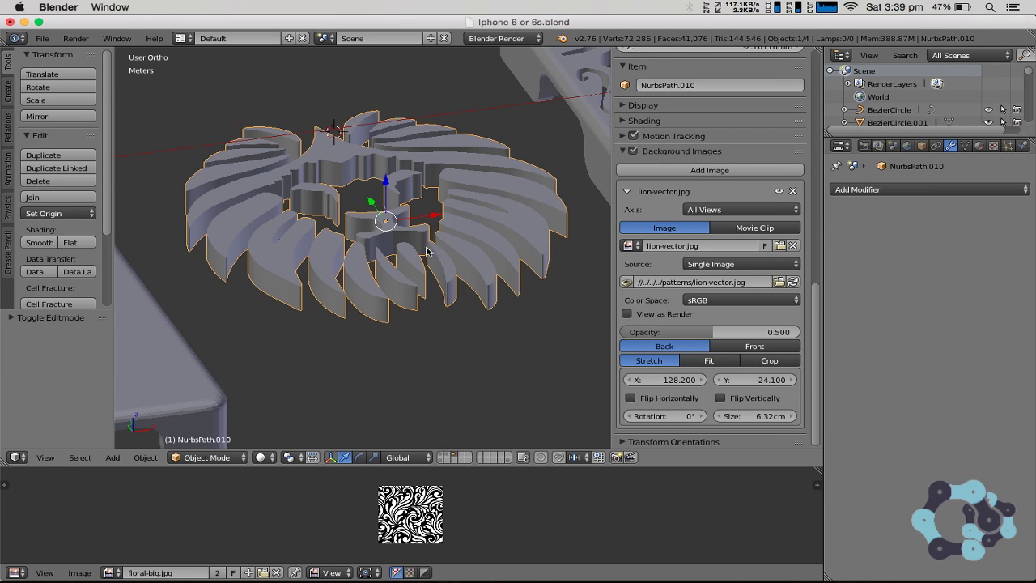
In wireframe top view, move the lion mesh onto the plain case, about 8.2 cm along negative X and 3 mm along positive Y.
middle_click_drag(428, 200, 423, 226)
scroll(403, 232, "down", 7)
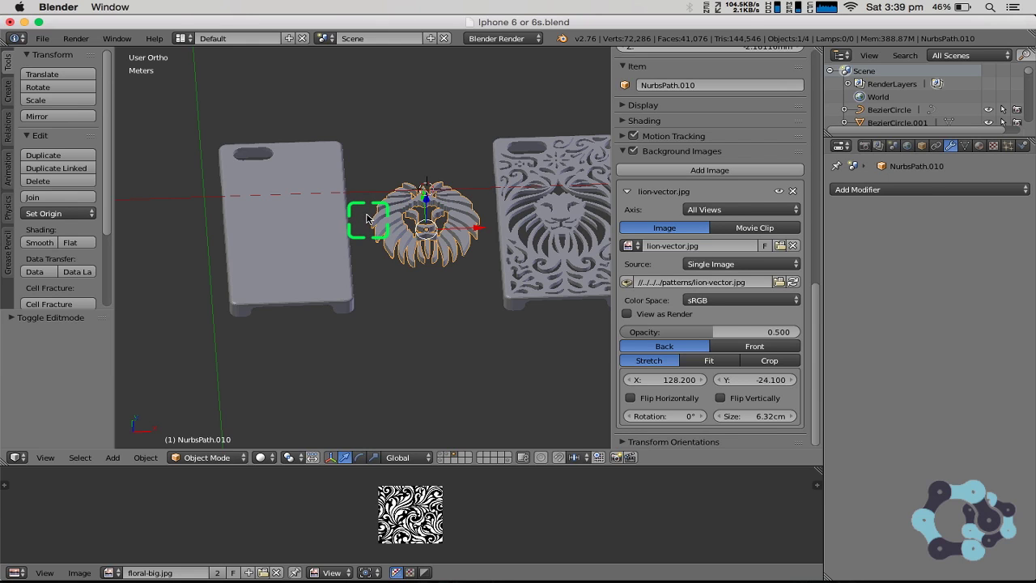
right_click(320, 228)
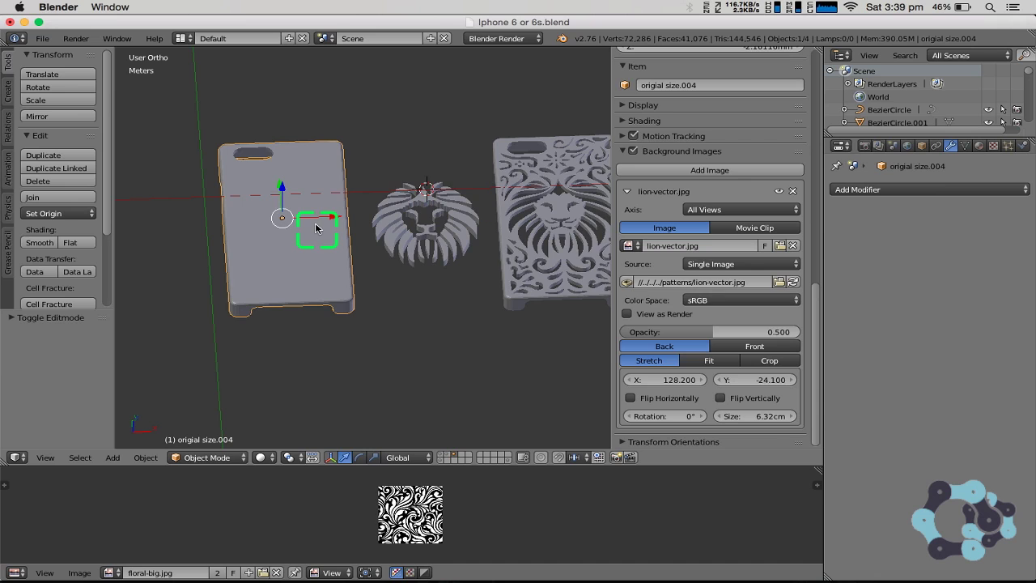
key("KP_7")
key("z")
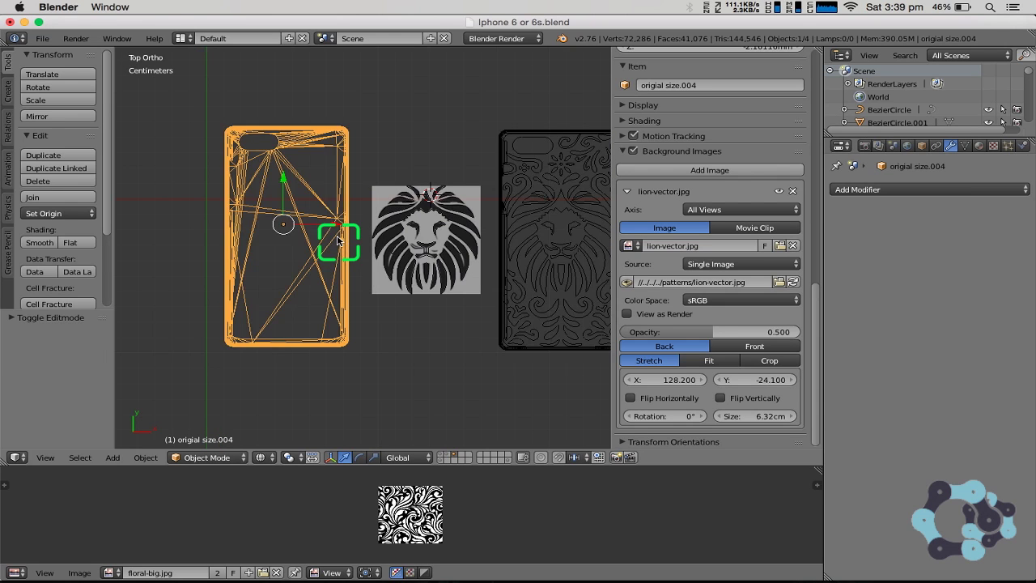
right_click(413, 265)
key("g")
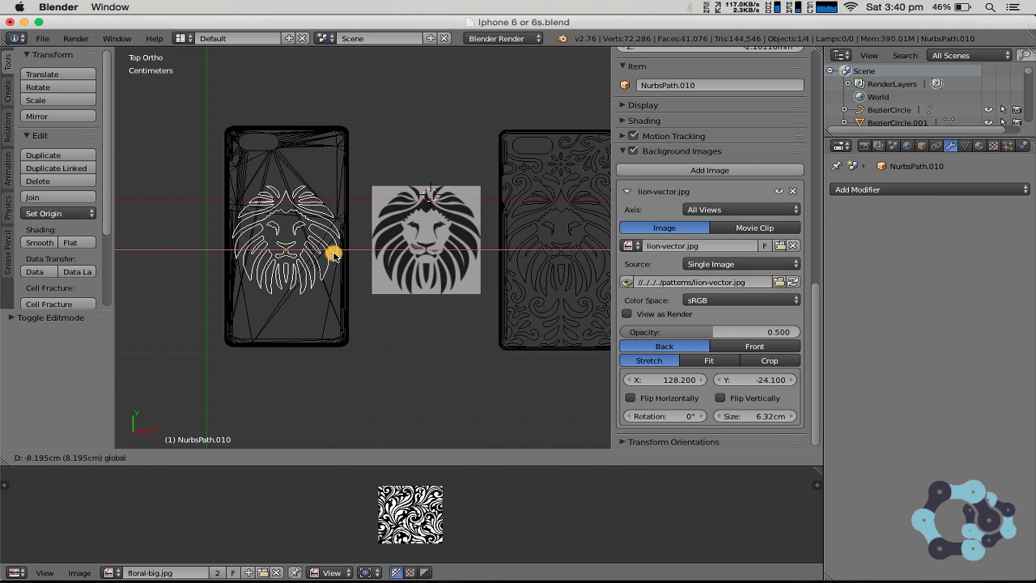
left_click(333, 254)
key("g")
key("y")
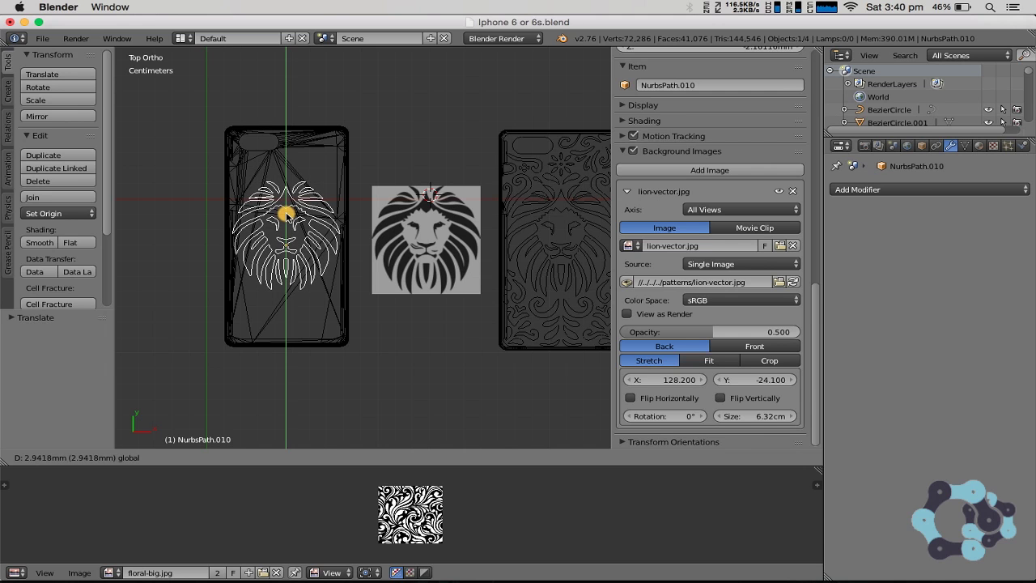
left_click(288, 215)
left_click_drag(335, 246, 335, 247)
Return to solid shading and raise the lion mesh along Z until it sticks out of the plain case's back.
middle_click_drag(310, 281, 357, 189)
key("Tab")
key("Tab")
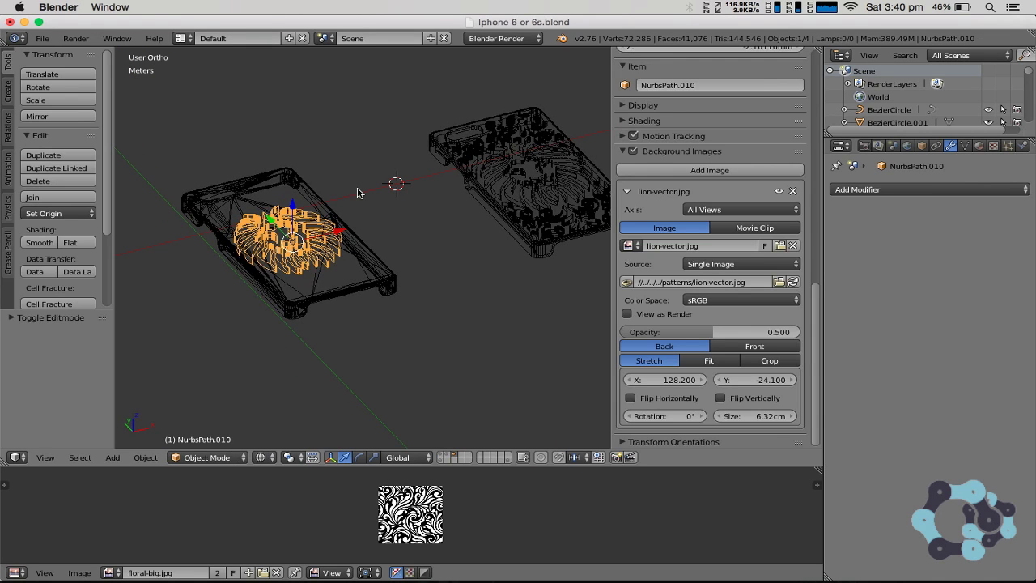
key("z")
mouse_move(308, 300)
middle_mouse_down()
mouse_move(371, 245)
mouse_move(441, 209)
mouse_move(484, 235)
mouse_move(467, 274)
mouse_move(483, 222)
mouse_move(477, 268)
mouse_move(408, 191)
middle_mouse_up()
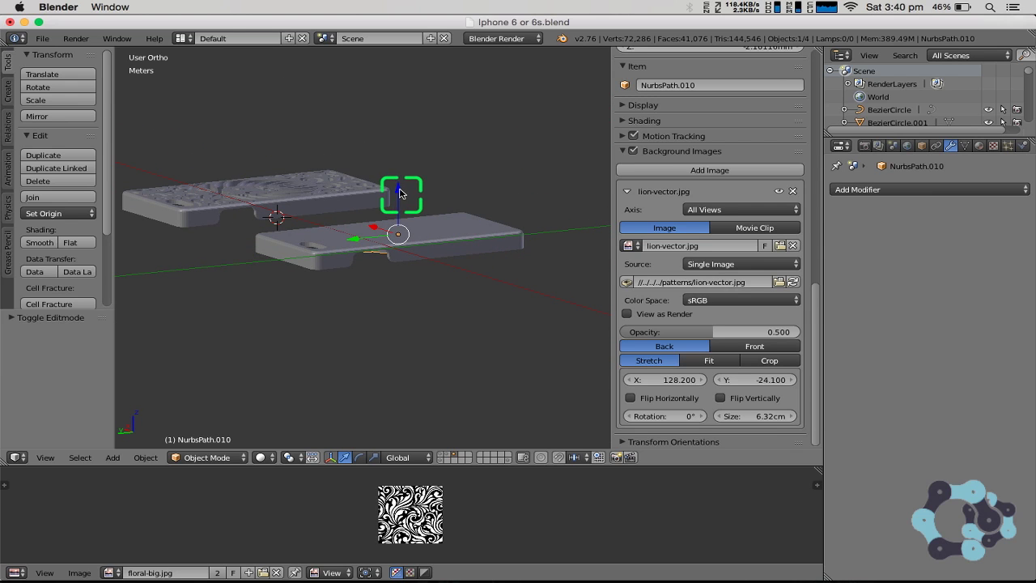
left_click_drag(399, 192, 399, 186)
Scale the lion mesh up slightly along the Z axis only, keeping its outline size.
scroll(436, 261, "up", 3)
mouse_move(435, 261)
middle_mouse_down()
mouse_move(445, 206)
mouse_move(421, 246)
middle_mouse_up()
key("s")
key("z")
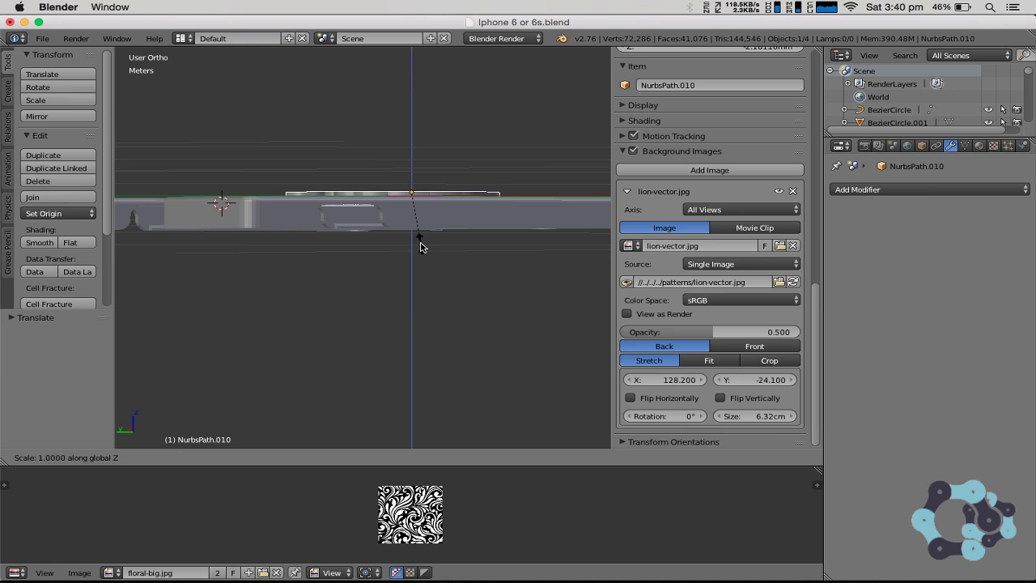
left_click(429, 255)
middle_click_drag(462, 245, 392, 296)
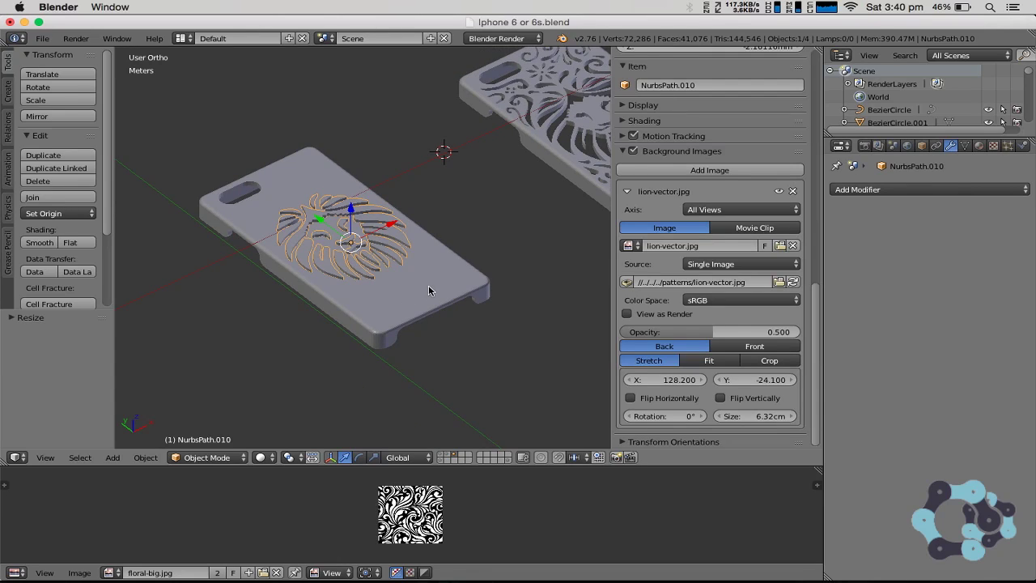
Add a Boolean modifier to the plain case and set its operation to Difference.
right_click(429, 287)
left_click(884, 188)
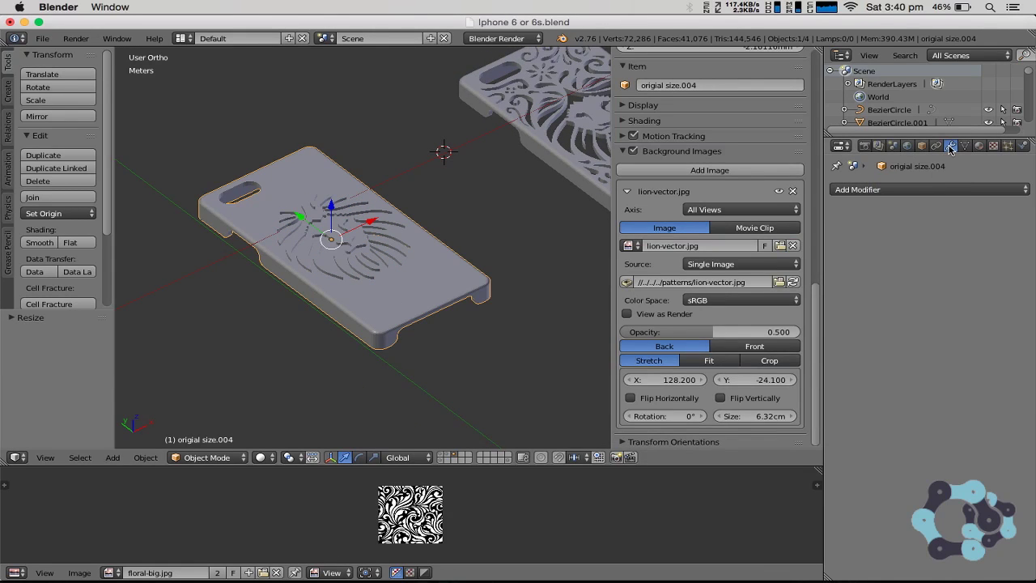
left_click(895, 189)
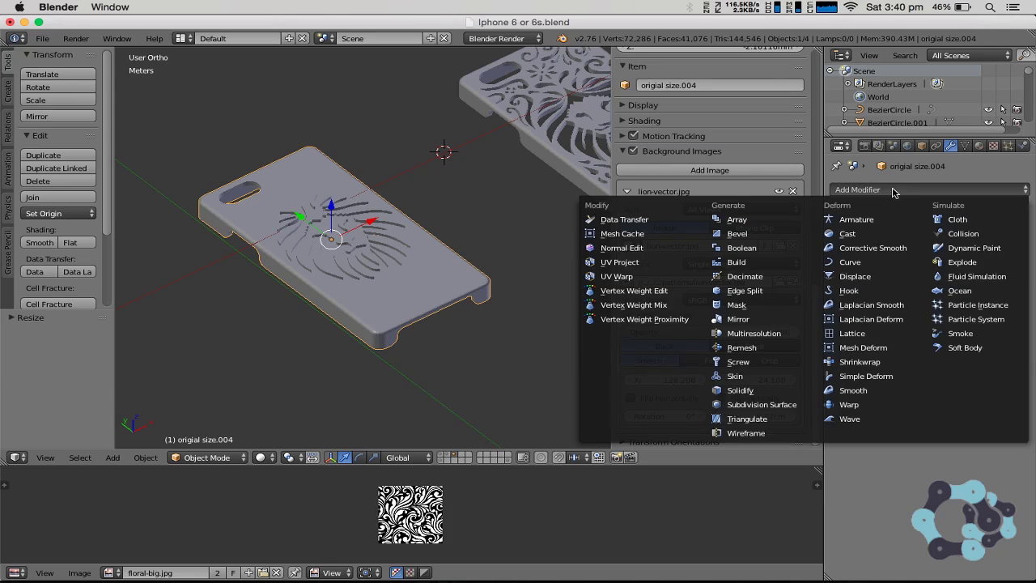
left_click(745, 249)
left_click(875, 265)
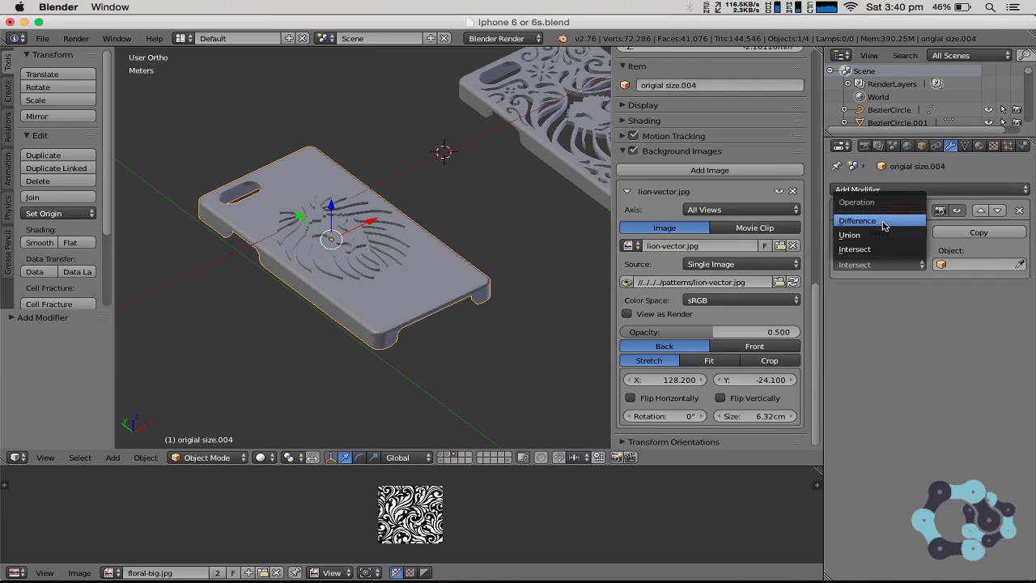
left_click(882, 222)
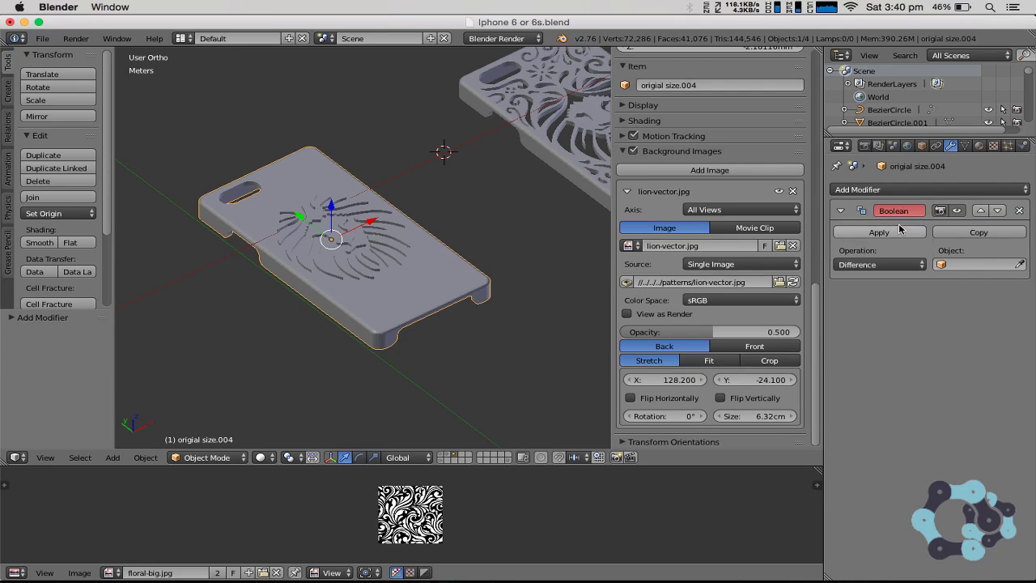
Assign the lion mesh NurbsPath.010 as the object of the case's Boolean modifier.
left_click(941, 266)
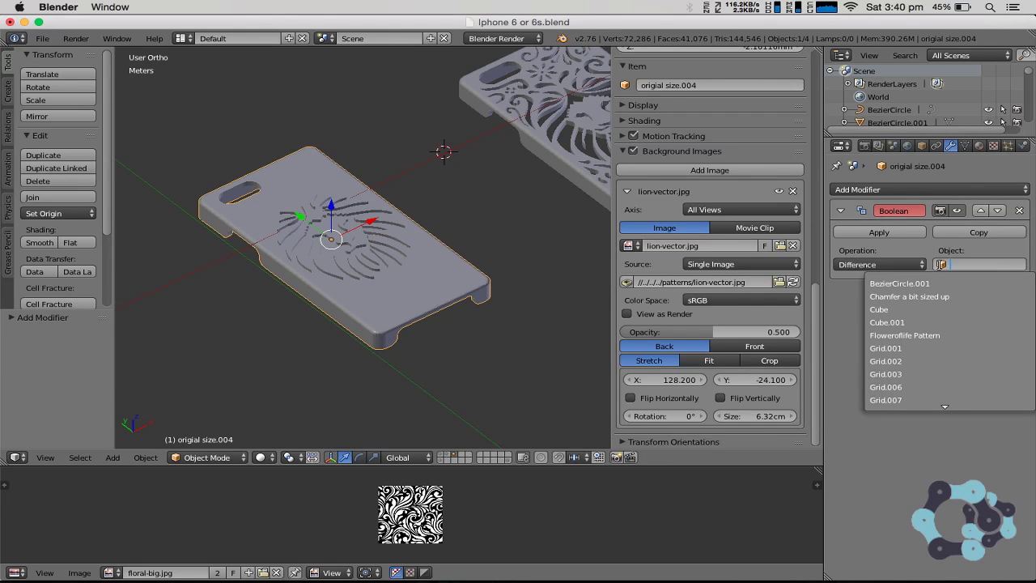
scroll(870, 335, "down", 3)
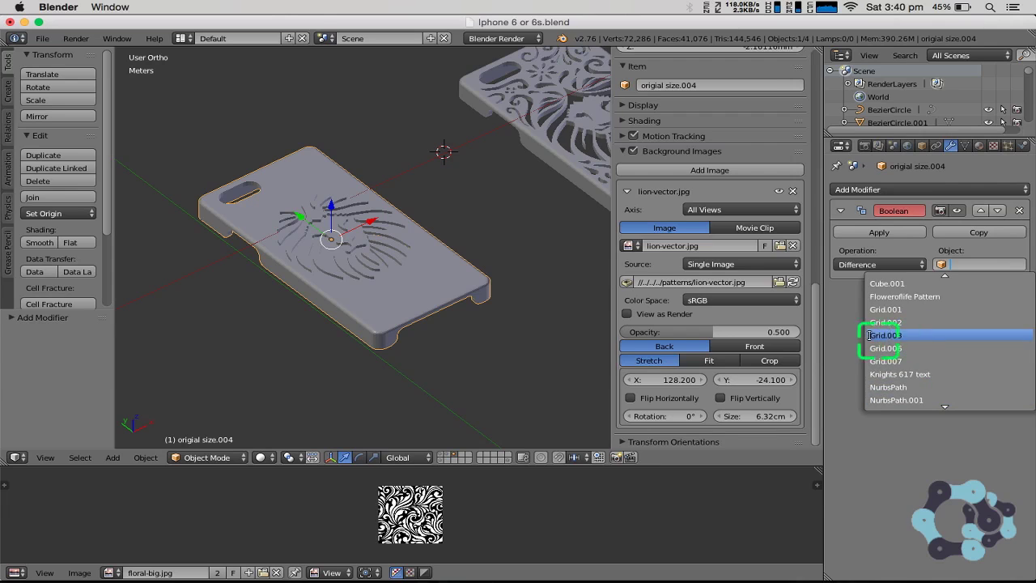
left_click(837, 330)
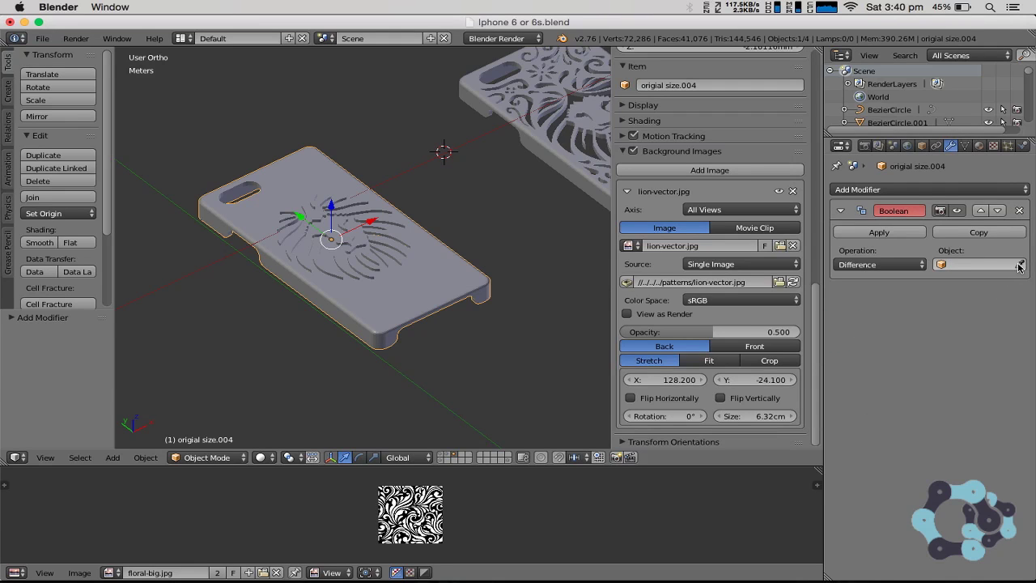
left_click(325, 275)
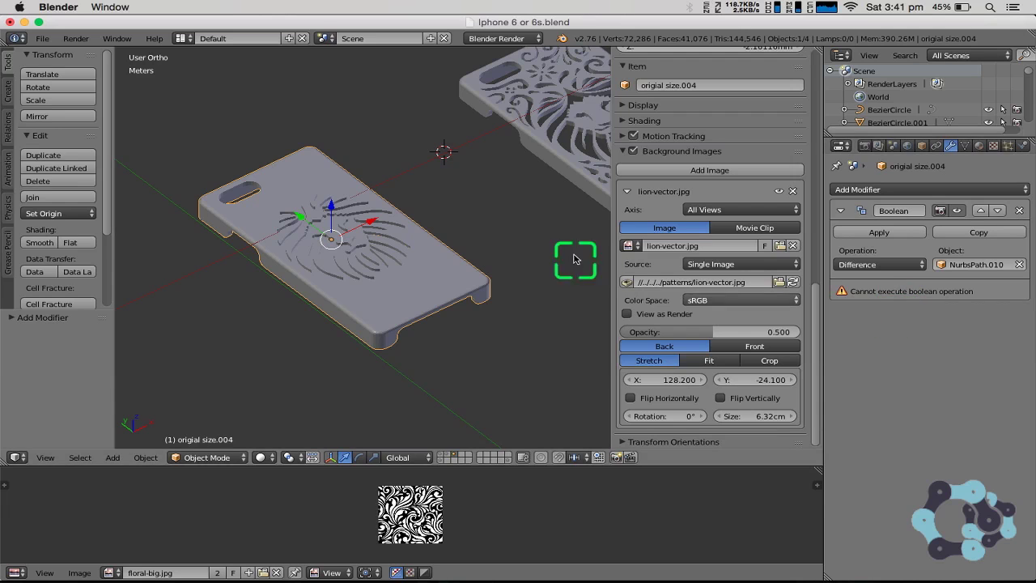
Raise the lion mesh further above the case along Z and clear the object from the case's Boolean modifier.
scroll(429, 259, "up", 5)
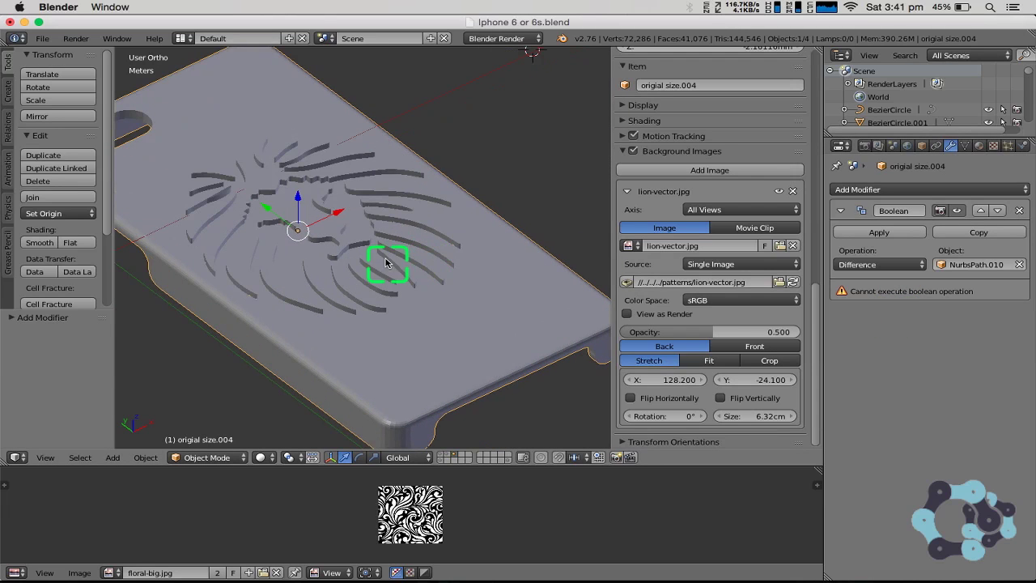
right_click(373, 262)
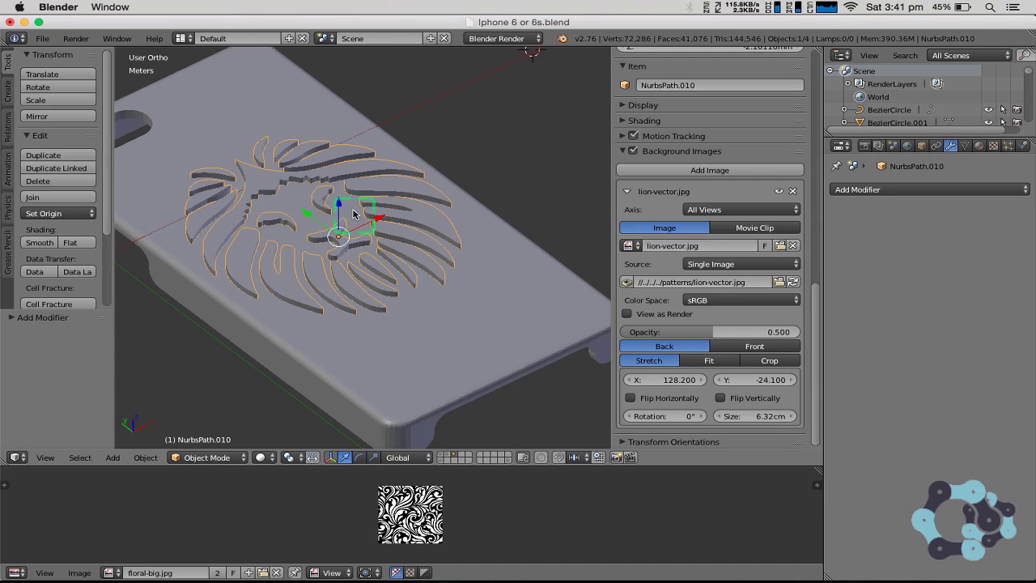
left_click_drag(341, 206, 340, 182)
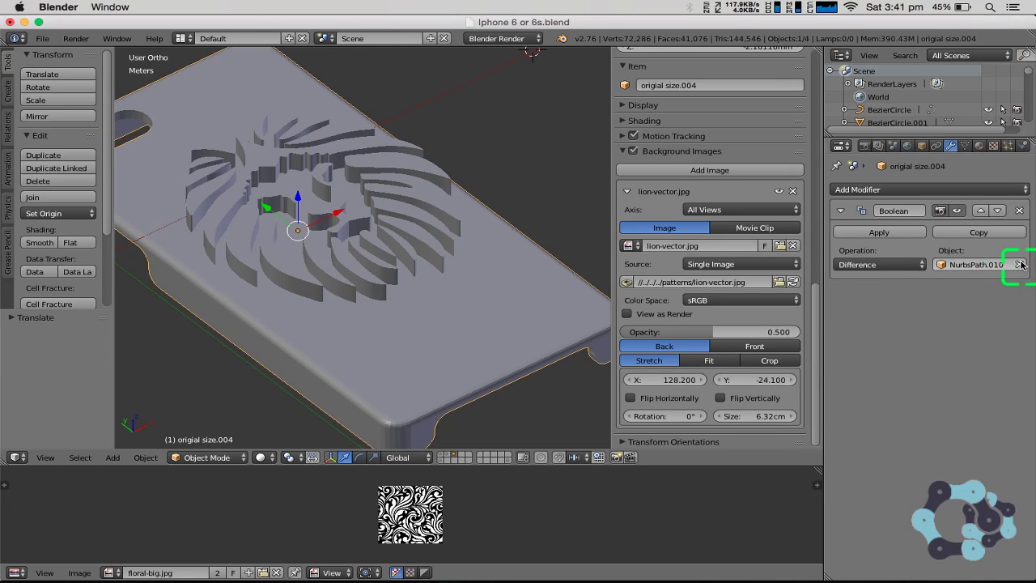
left_click(1021, 265)
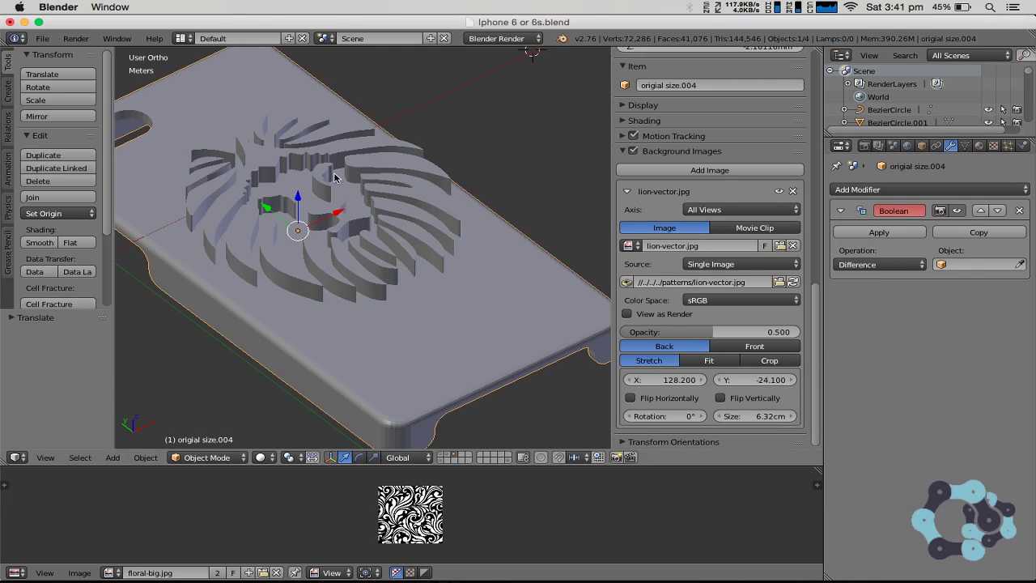
Edit the lion mesh in wireframe with vertex selection and select only its non-manifold geometry.
mouse_move(299, 202)
middle_mouse_down()
mouse_move(294, 170)
mouse_move(298, 218)
middle_mouse_up()
right_click(373, 223)
key("Tab")
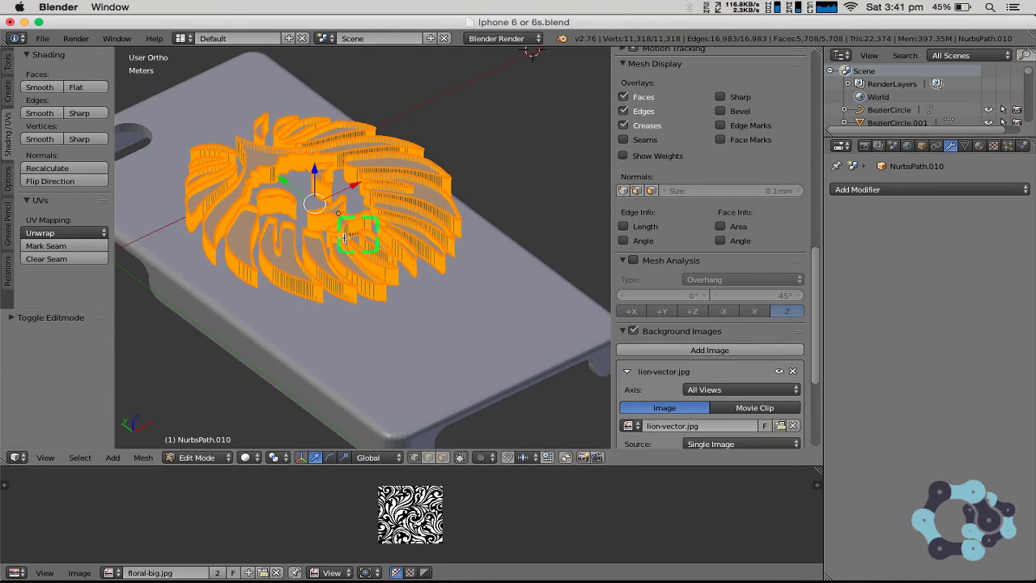
scroll(344, 237, "up", 2)
key("a")
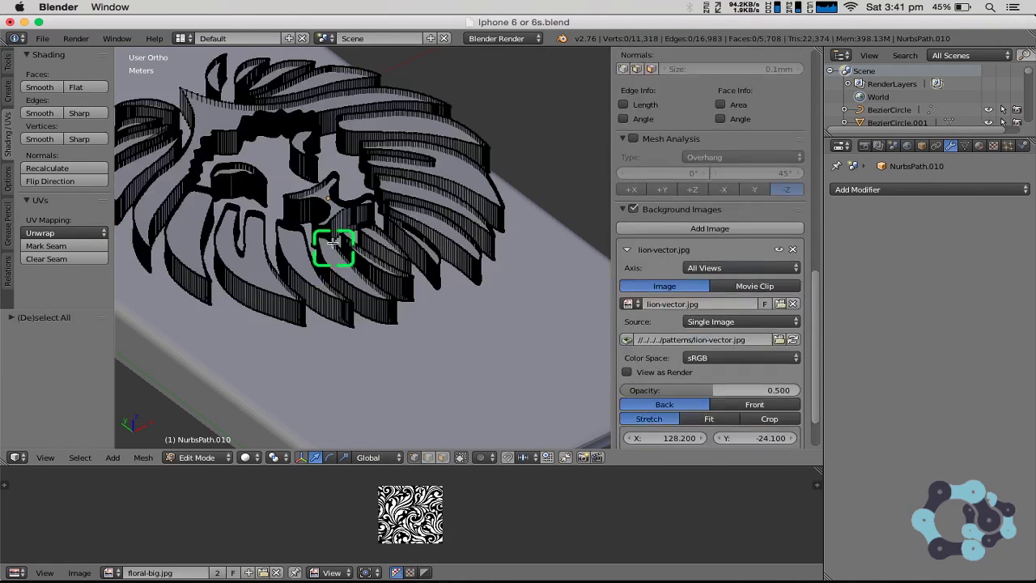
key("z")
middle_click_drag(331, 240, 394, 268)
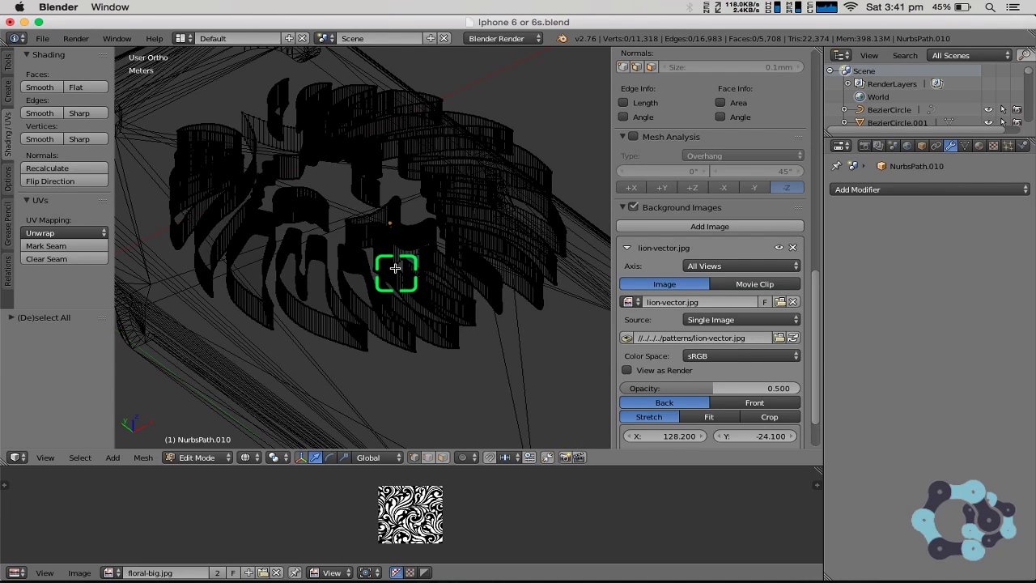
left_click(430, 459)
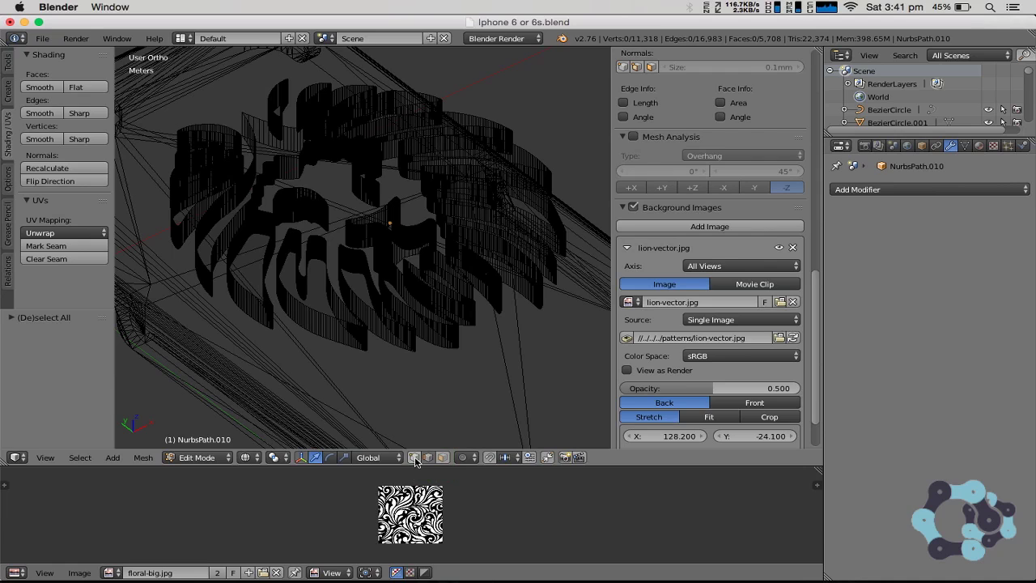
left_click(414, 458)
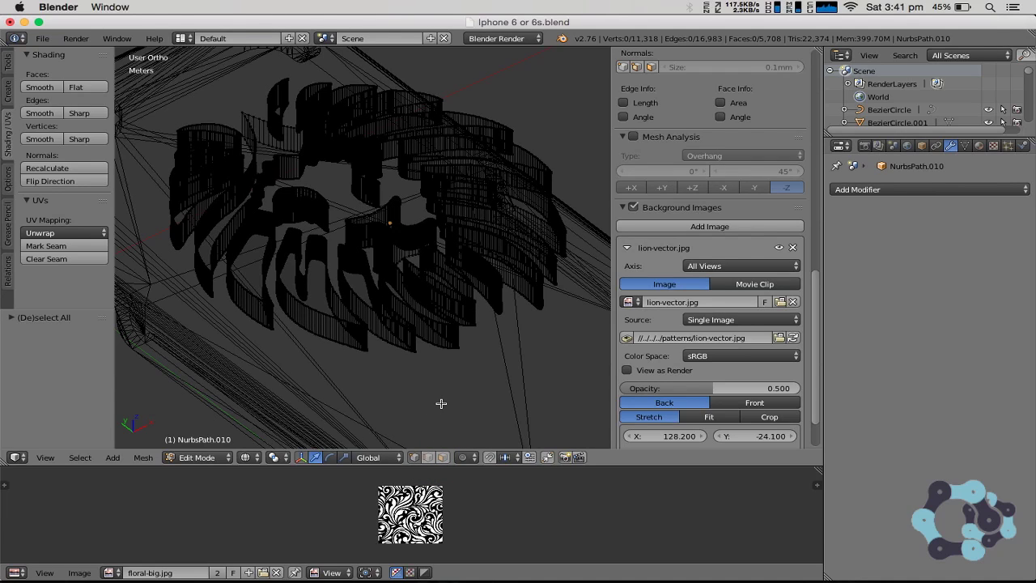
key("ctrl+shift+alt+m")
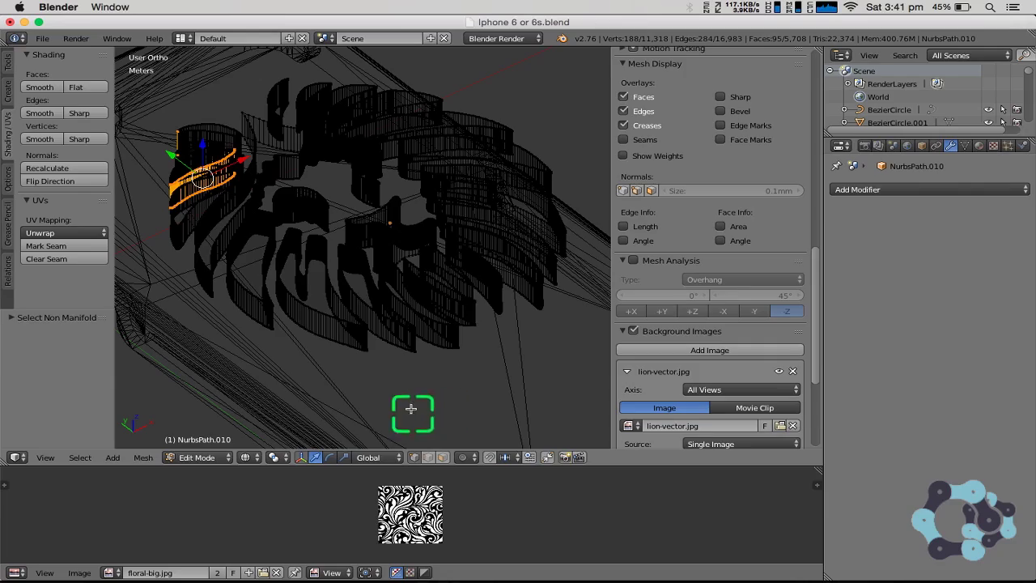
middle_click_drag(296, 243, 371, 230, "shift")
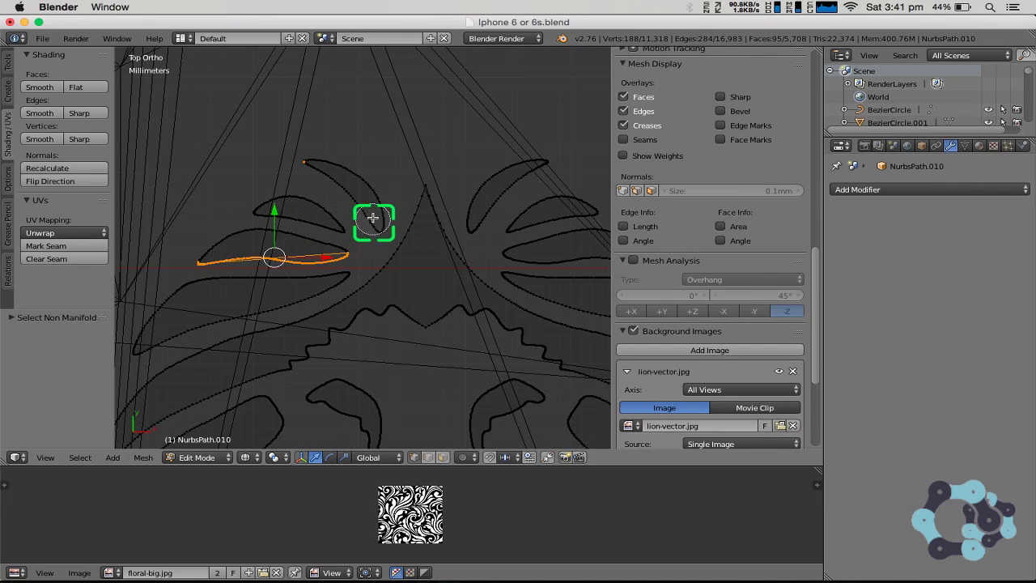
left_click(373, 218, "ctrl")
left_click(301, 166, "ctrl")
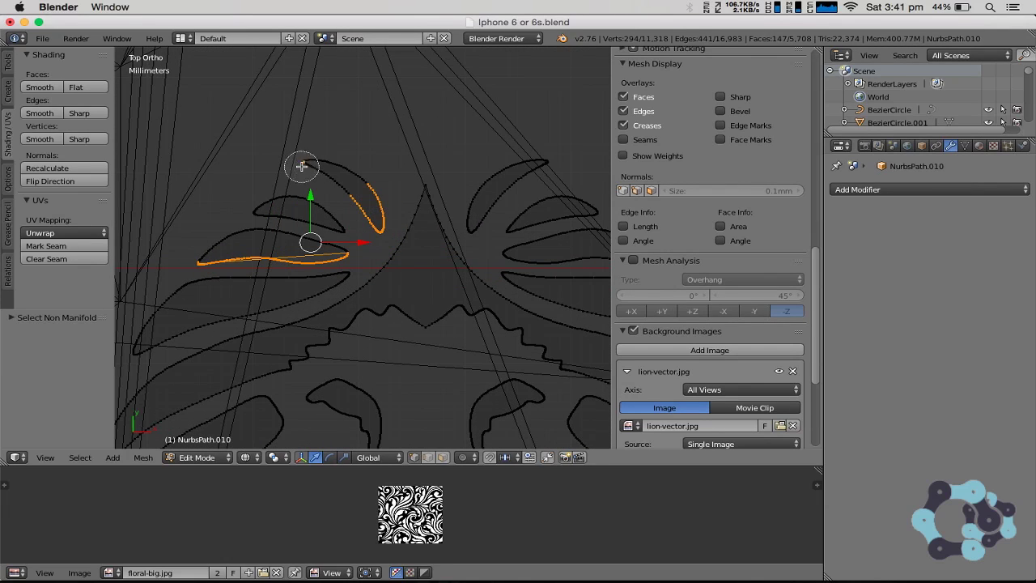
left_click(354, 184, "ctrl")
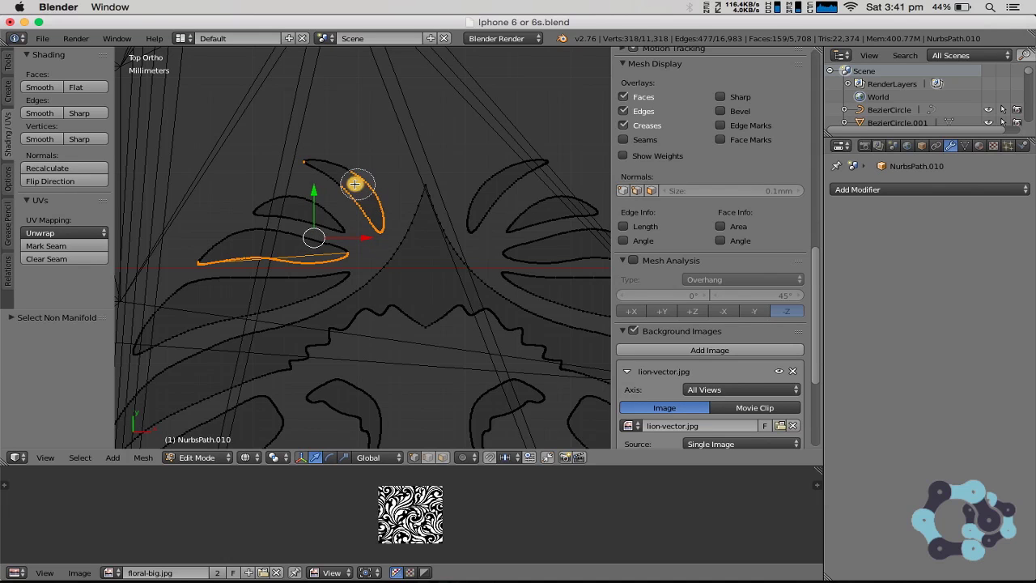
left_click(341, 173, "ctrl")
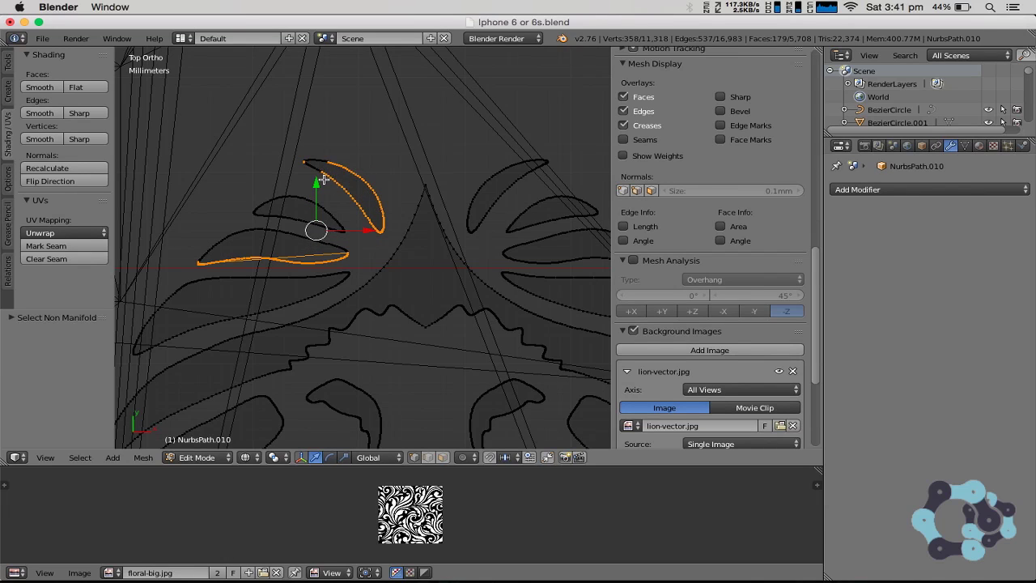
Fill a face between the three upper-rim vertices at the tip of the lion's second left mane strand.
scroll(322, 180, "up", 8)
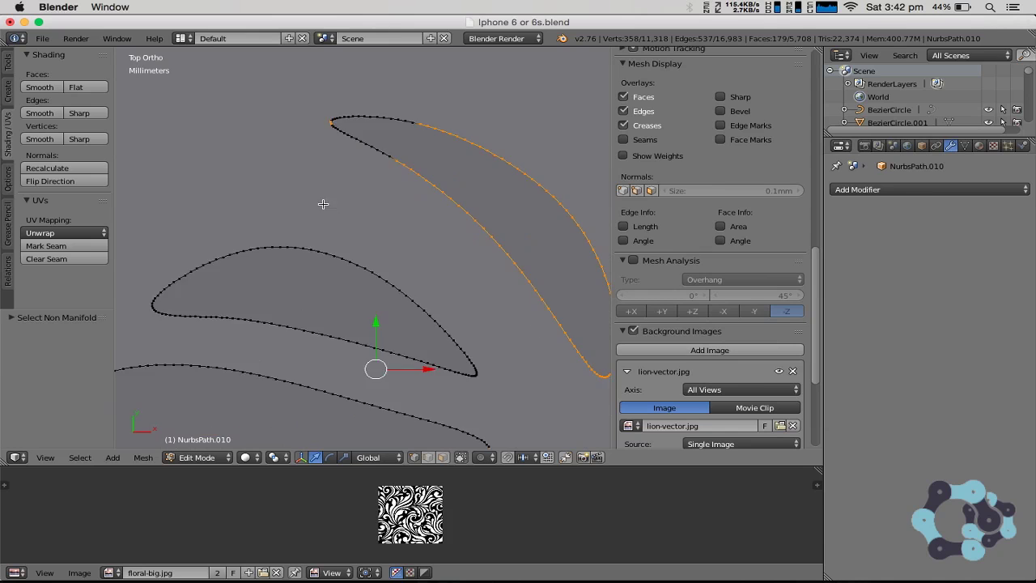
middle_click_drag(322, 204, 486, 223)
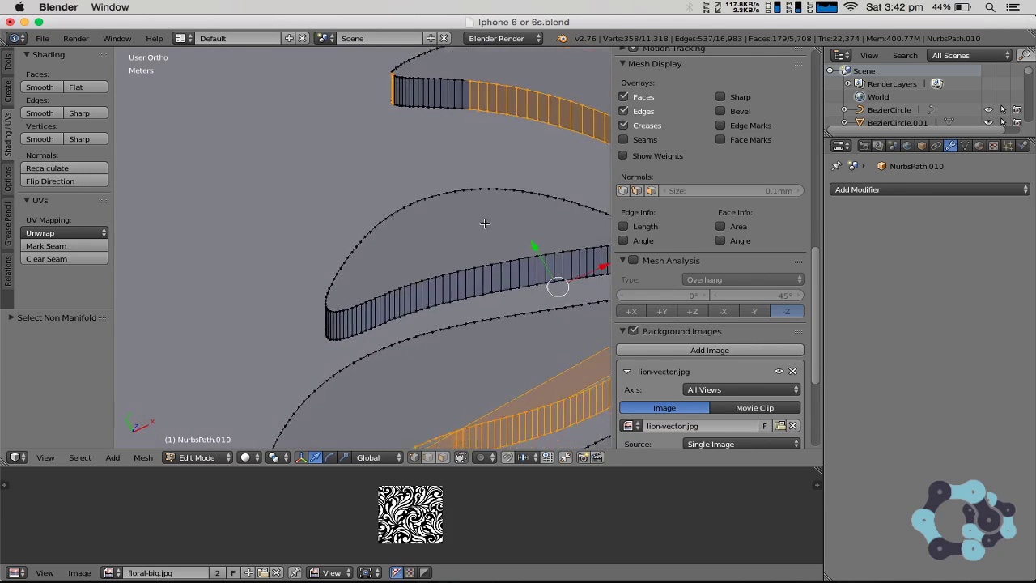
scroll(485, 224, "up", 8)
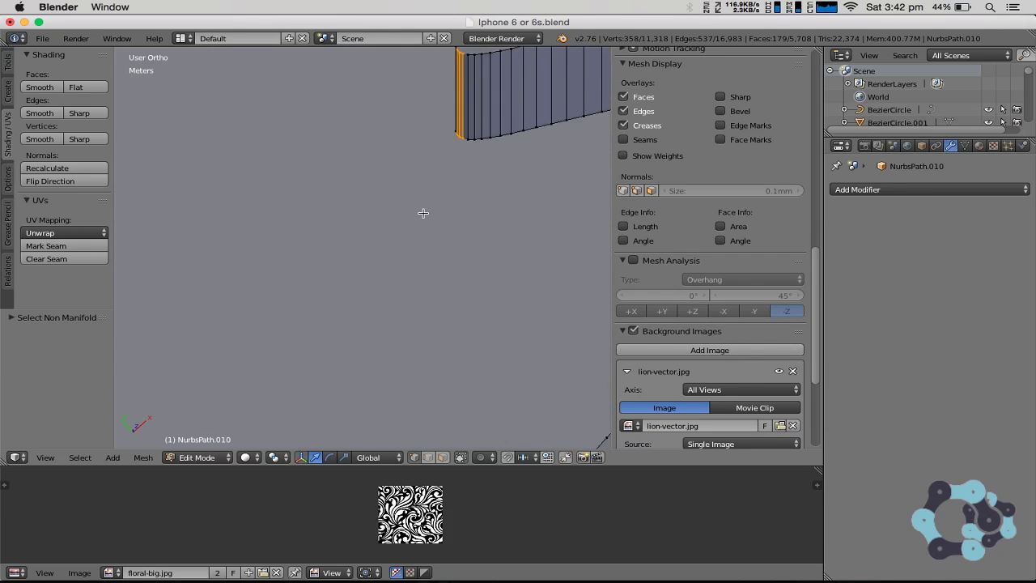
middle_click_drag(423, 213, 315, 308, "shift")
scroll(381, 220, "up", 5)
middle_click_drag(381, 220, 295, 235, "shift")
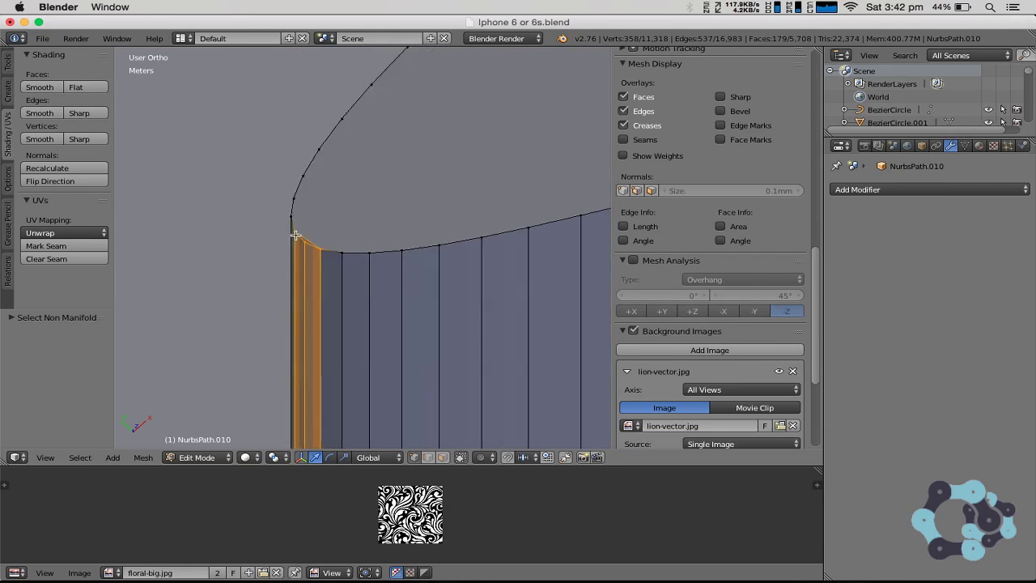
scroll(295, 235, "up", 5)
right_click(196, 205)
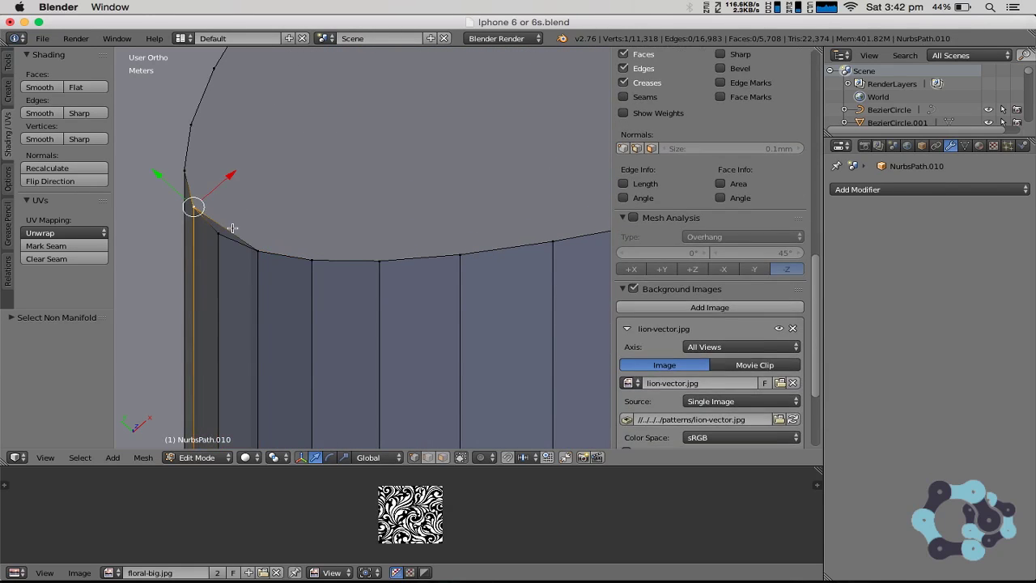
right_click(256, 252, "ctrl")
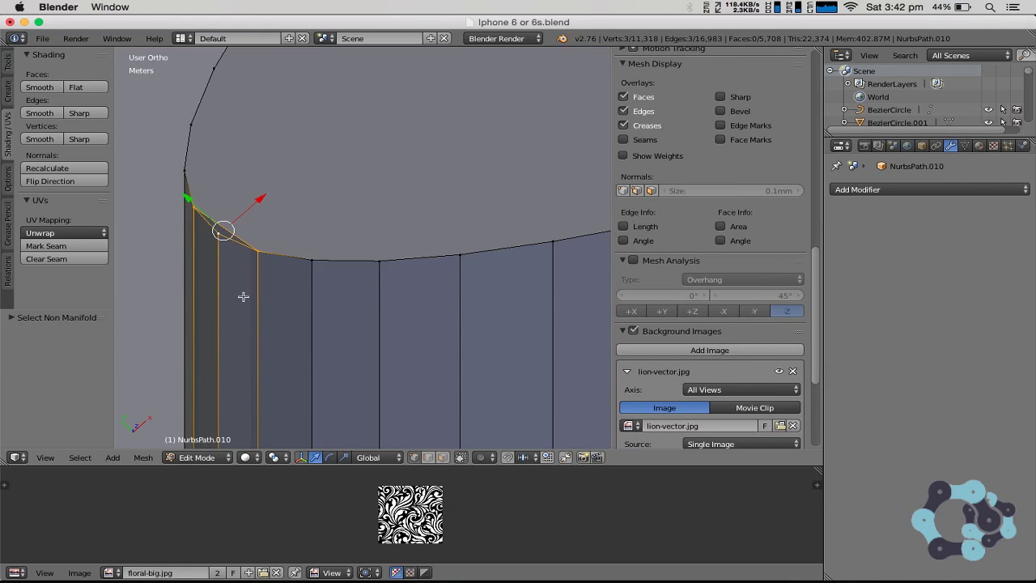
Fill a face between the three matching lower-rim vertices at the same strand tip, working in wireframe.
middle_click_drag(234, 329, 297, 65, "shift")
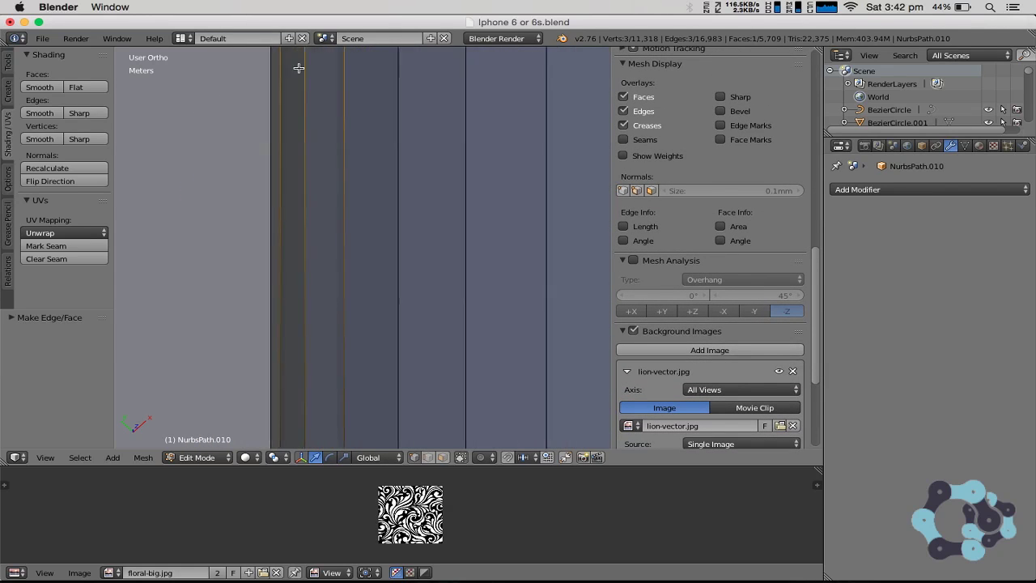
scroll(370, 324, "down", 4)
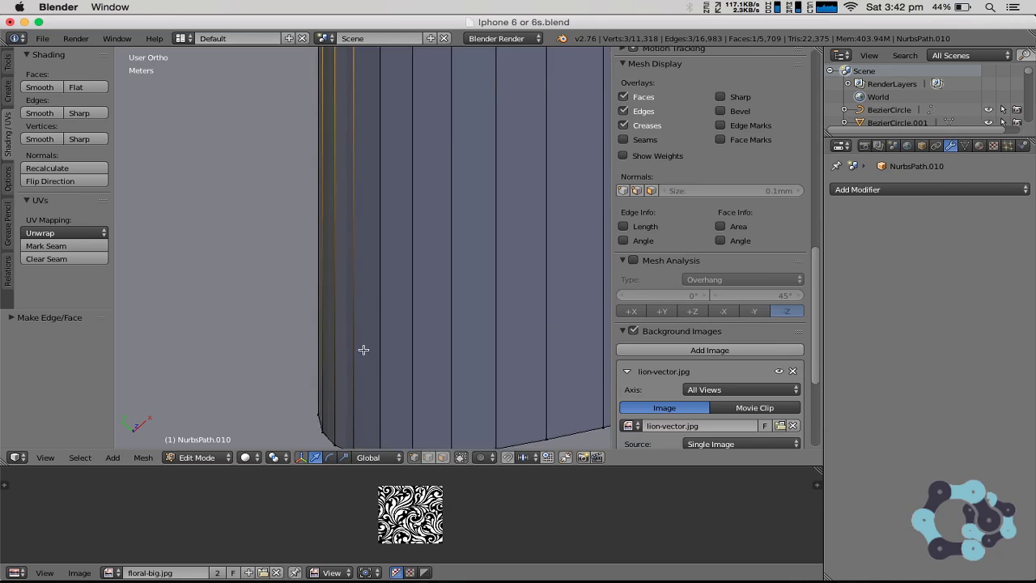
middle_click_drag(354, 370, 366, 249, "shift")
scroll(349, 289, "up", 3)
key("z")
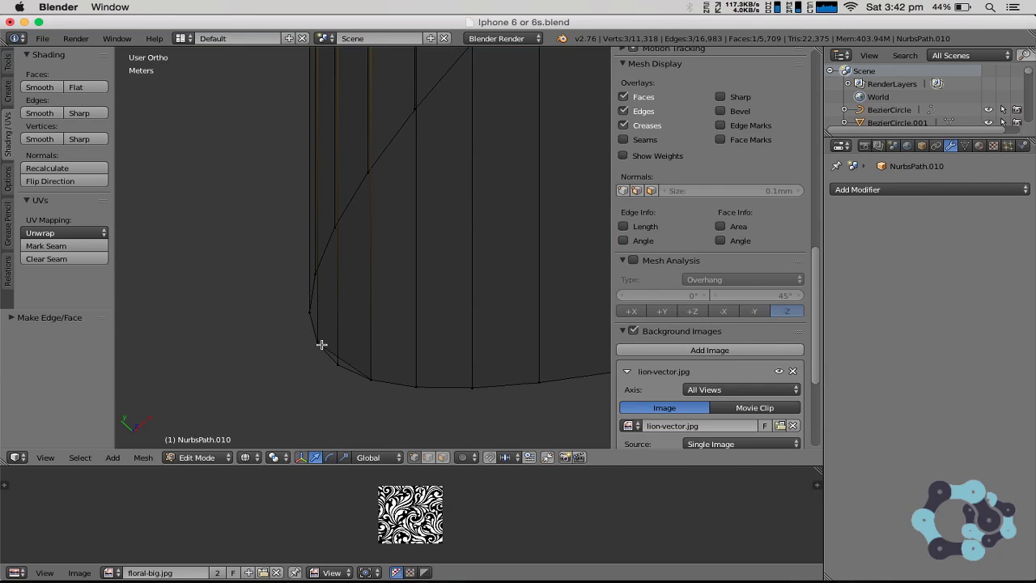
right_click(319, 344)
right_click(369, 378, "shift")
right_click(337, 368, "shift")
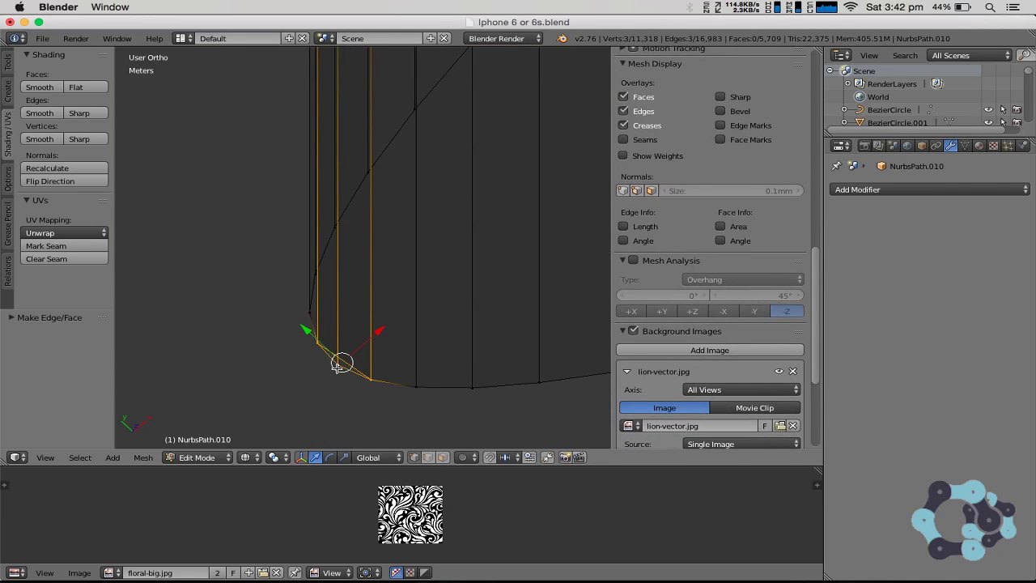
scroll(427, 395, "down", 8)
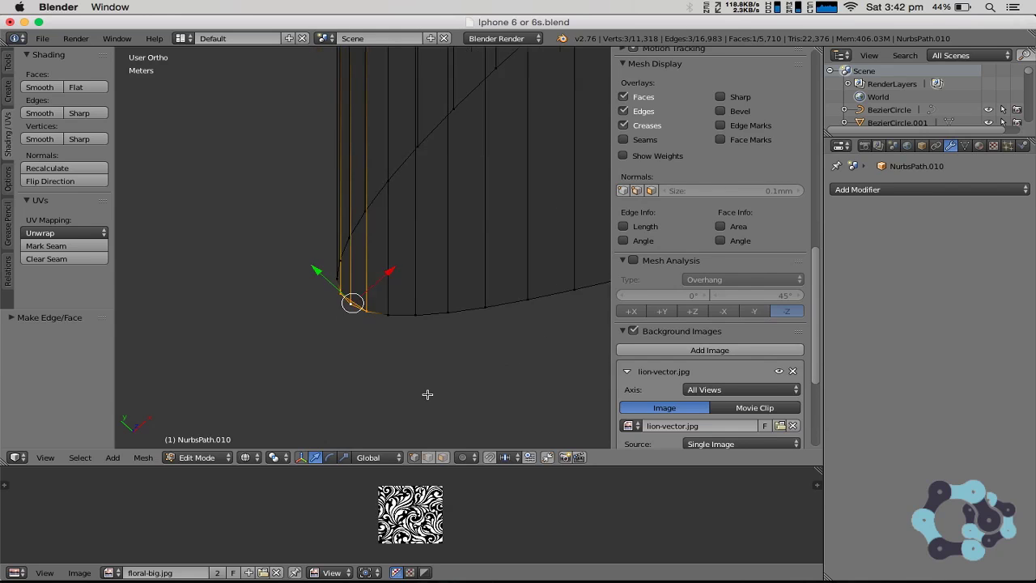
Reselect the lion mesh's non-manifold geometry, switch to face selection, and delete the selected faces.
key("a")
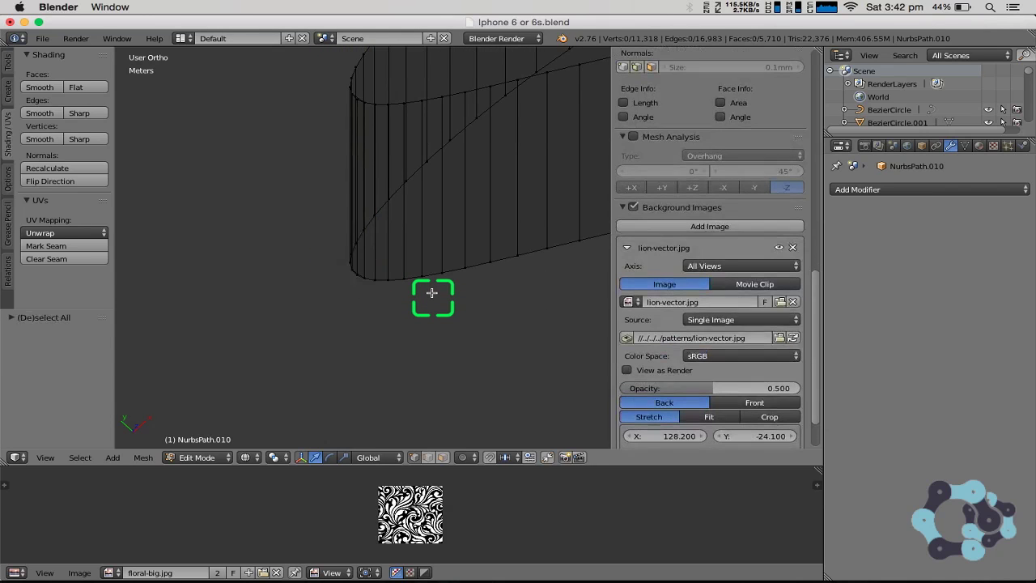
scroll(432, 294, "down", 5)
key("ctrl+shift+alt+m")
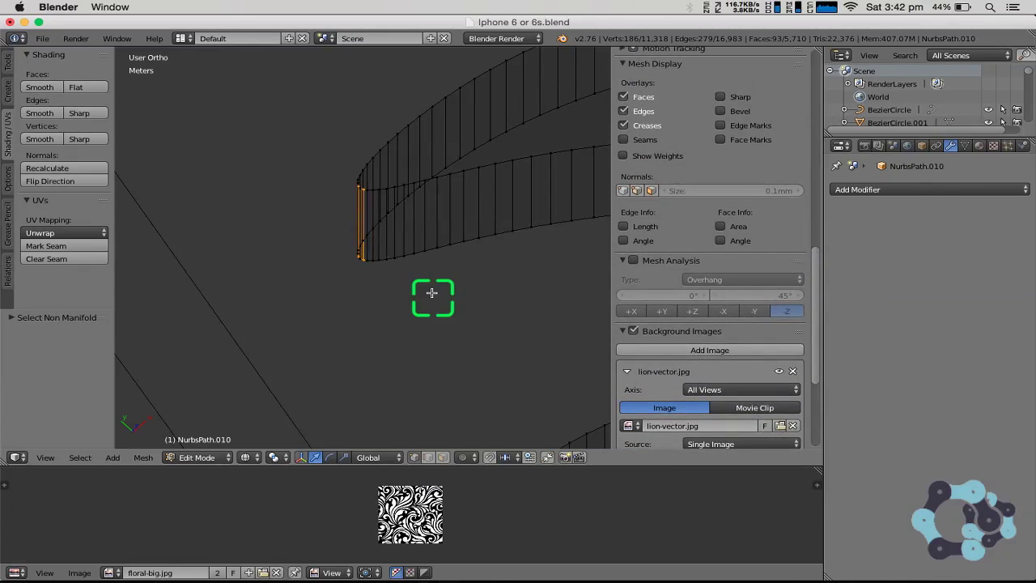
middle_click_drag(433, 296, 421, 226)
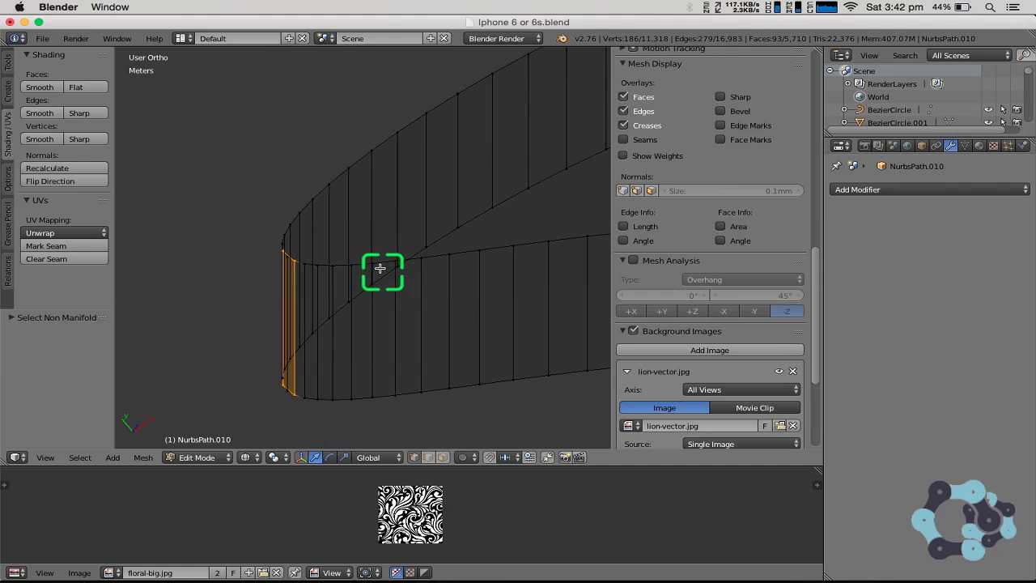
middle_click_drag(381, 270, 455, 221, "shift")
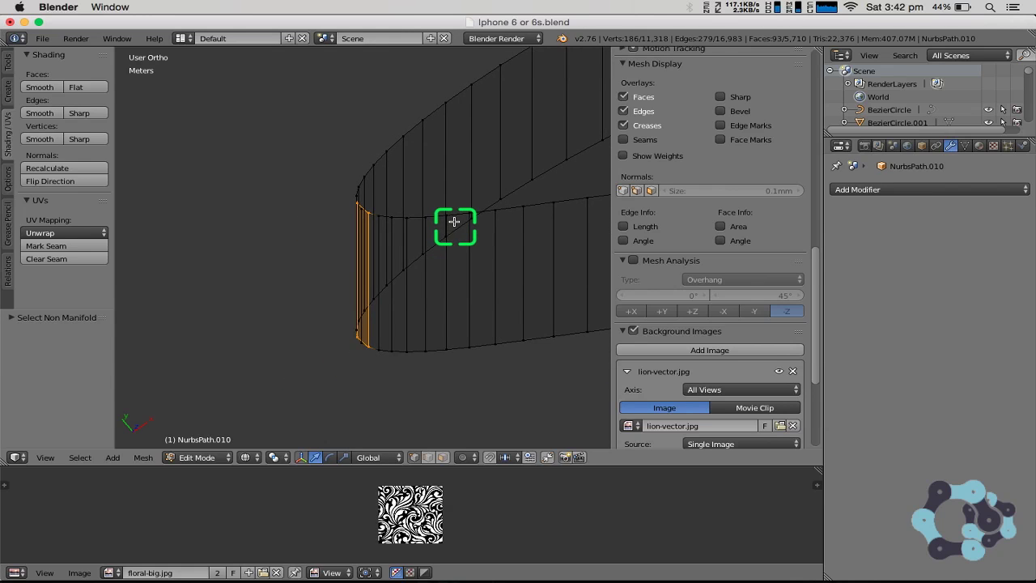
left_click(443, 457)
middle_click_drag(383, 349, 410, 349)
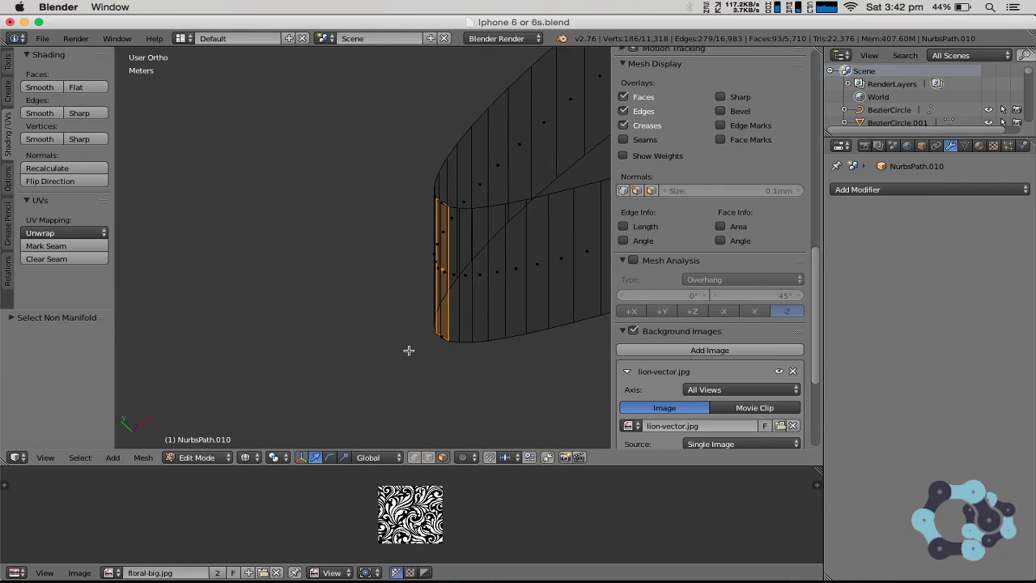
key("x")
left_click(399, 379)
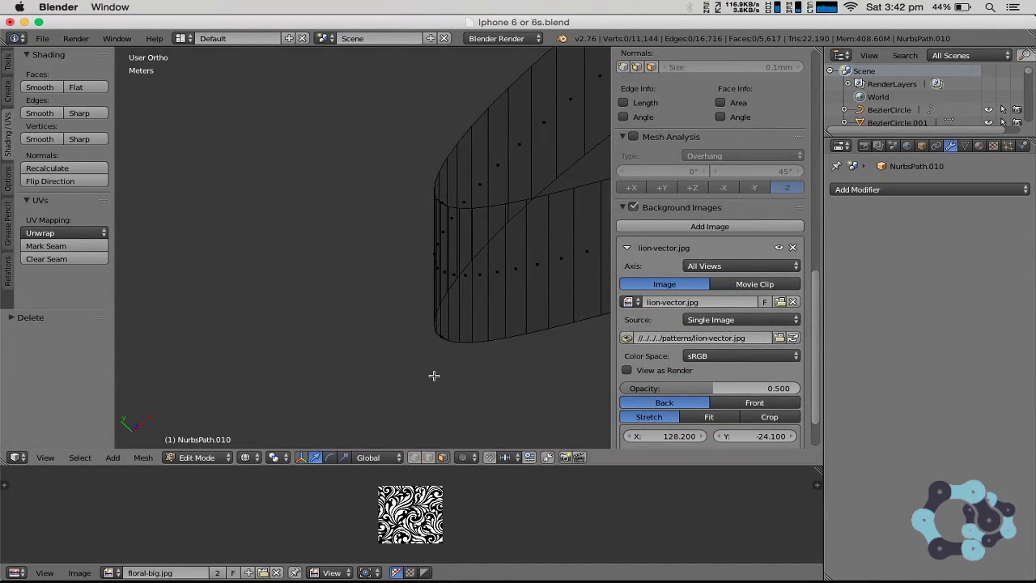
Check the lion mesh for remaining non-manifold geometry in wireframe with vertex selection, and examine the left mane strands.
key("z")
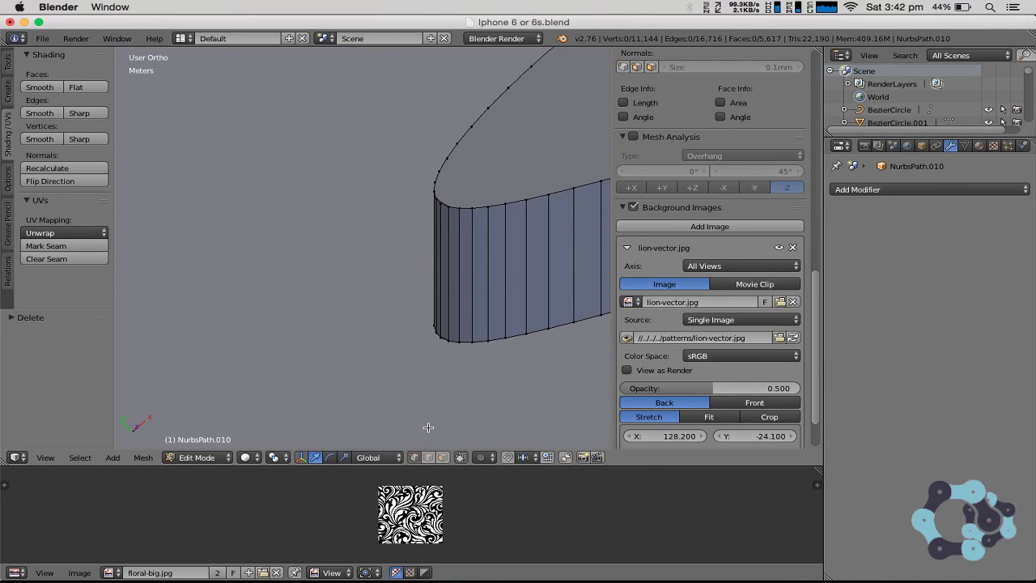
key("z")
key("a")
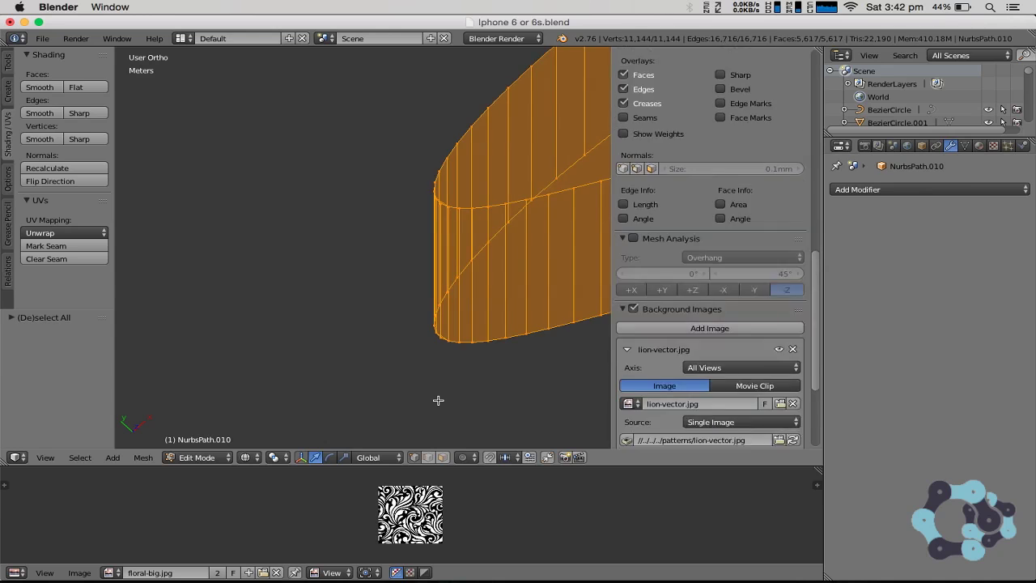
key("a")
key("ctrl+alt+shift+m")
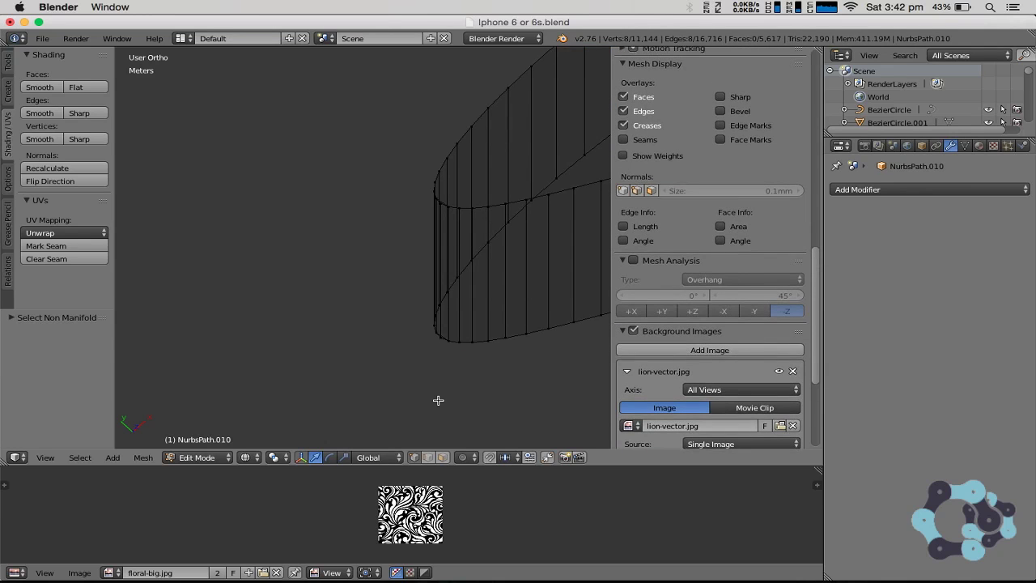
scroll(439, 400, "down", 7)
middle_click_drag(439, 400, 347, 289, "shift")
scroll(346, 288, "down", 6)
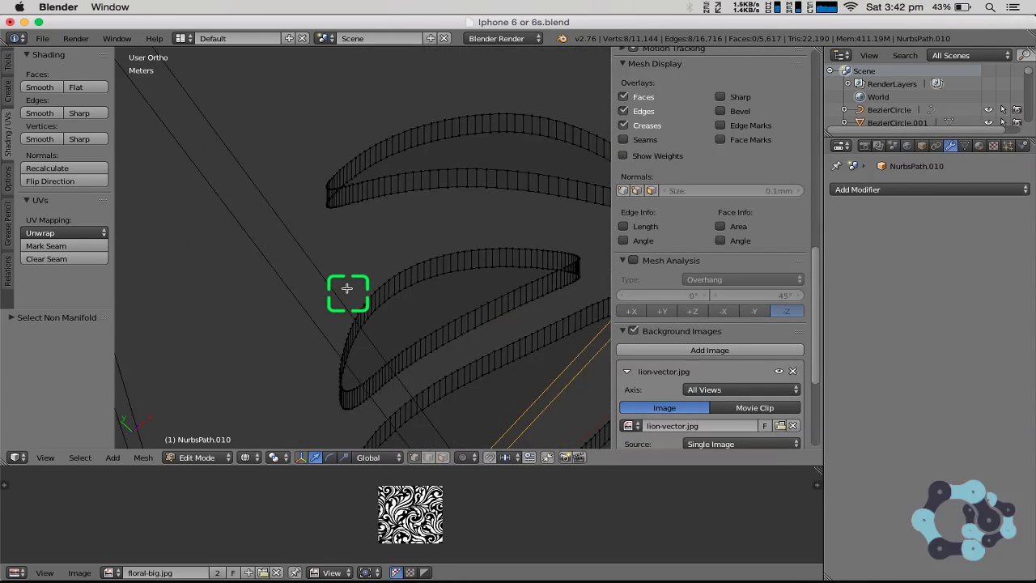
scroll(403, 245, "up", 3)
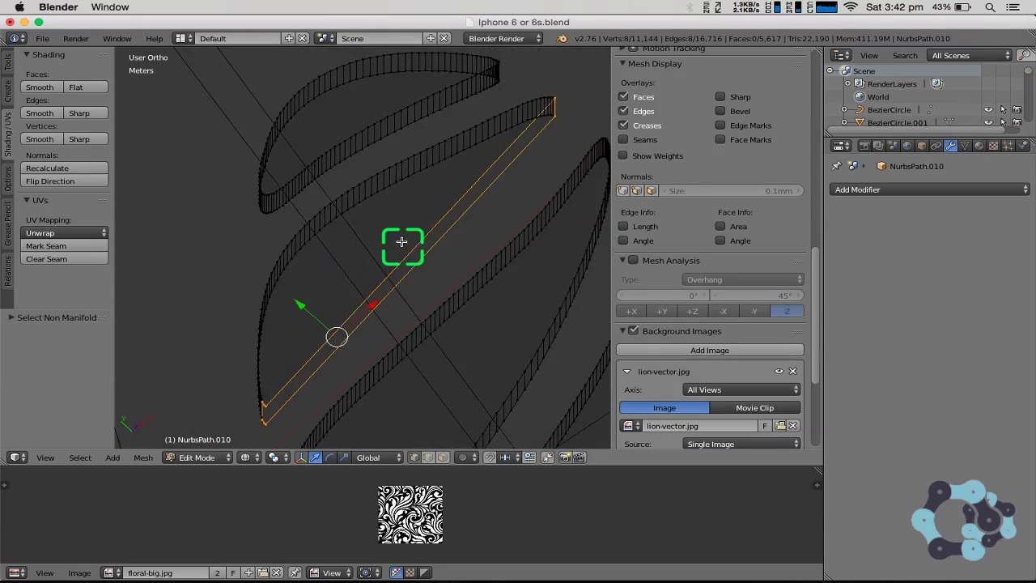
Delete all vertices of the damaged third mane strand on the lion's left side, working in top view.
scroll(402, 244, "down", 6)
key("KP_7")
scroll(430, 252, "down", 4)
scroll(431, 252, "up", 5)
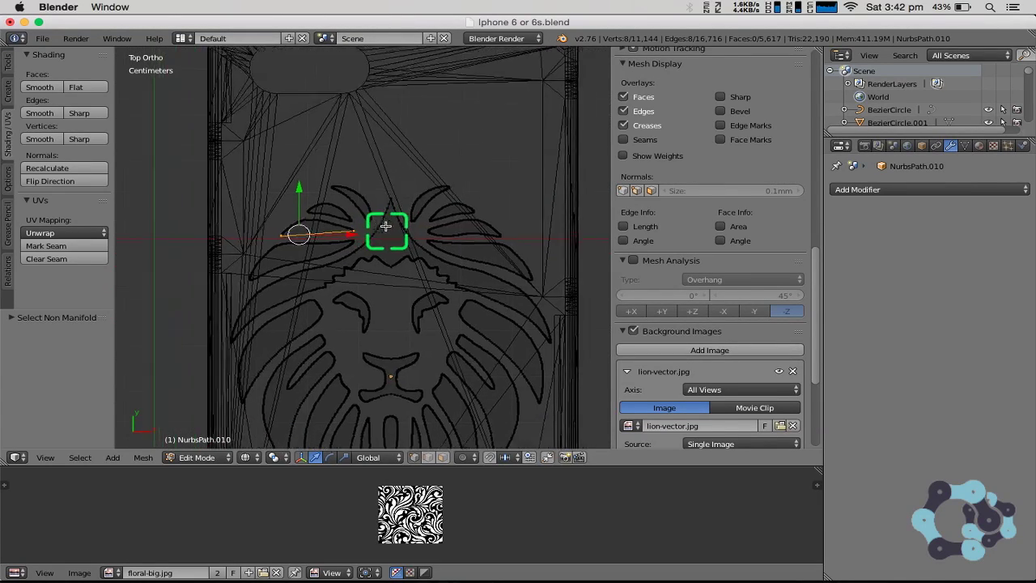
scroll(385, 239, "down", 1)
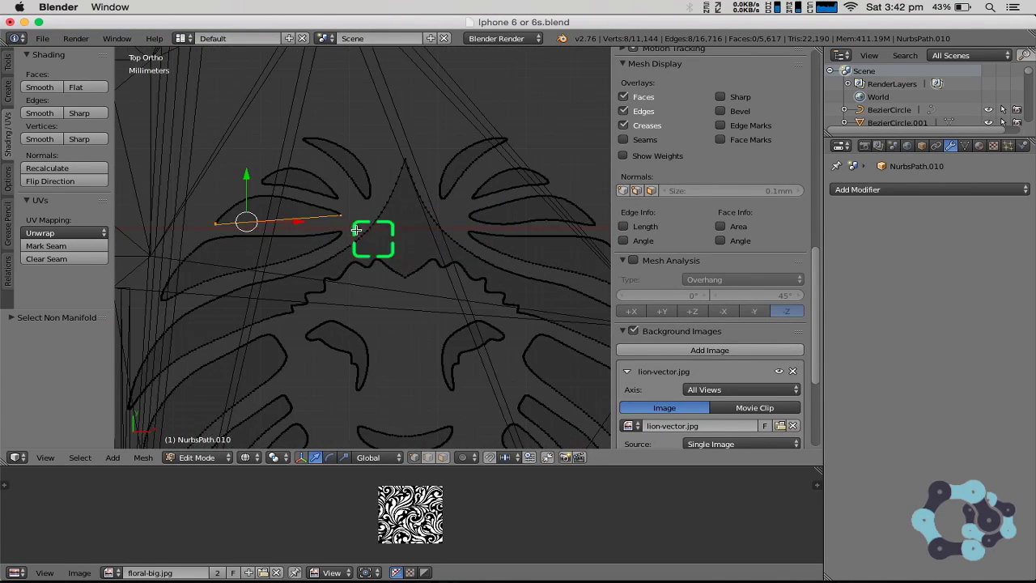
key("v")
key("a")
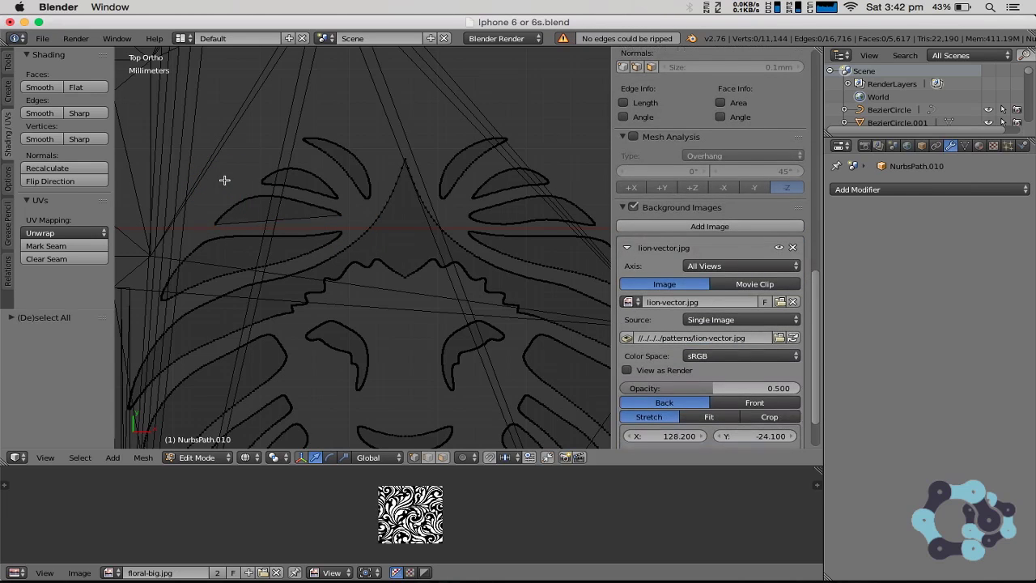
key("c")
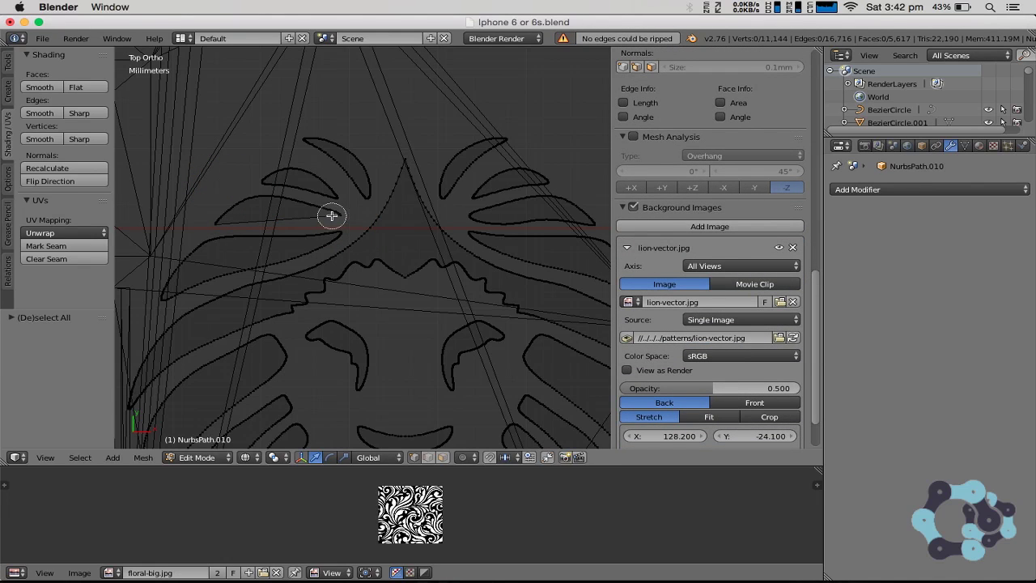
mouse_move(332, 216)
left_mouse_down()
mouse_move(270, 206)
mouse_move(218, 220)
left_mouse_up()
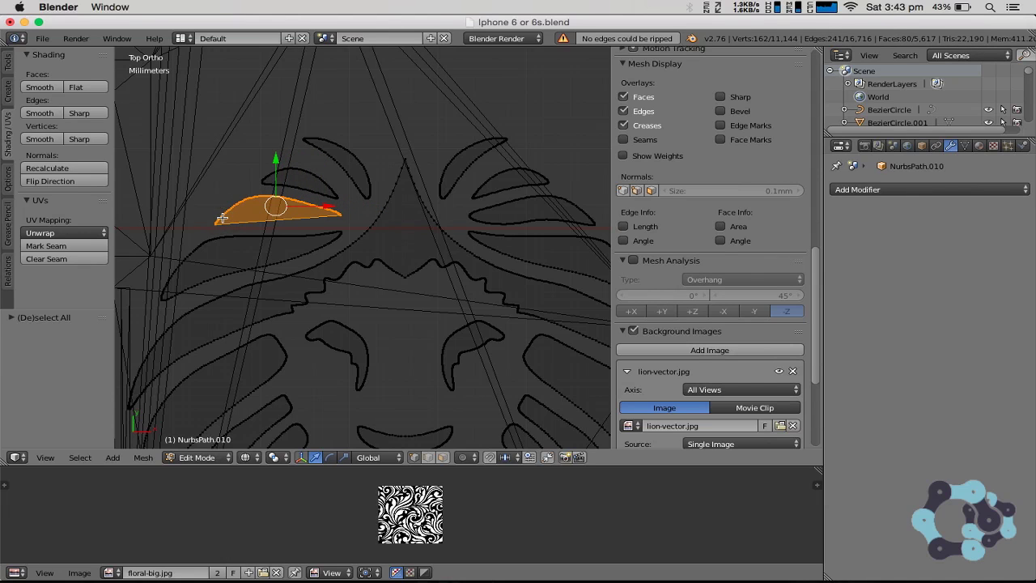
key("x")
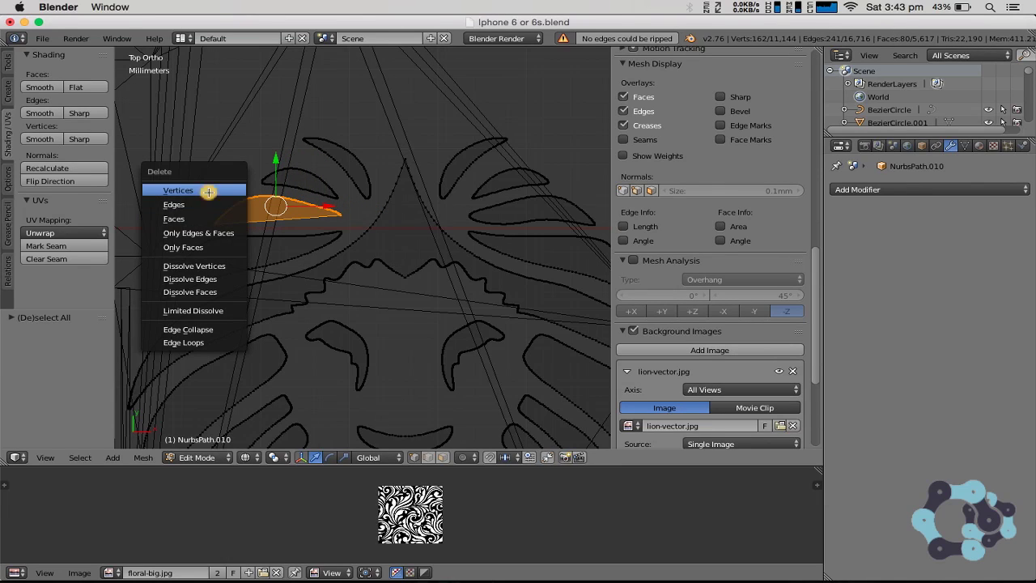
left_click(208, 191)
Duplicate the whole intact third mane strand from the lion's right side and place the copy along X in the left-side gap.
key("x")
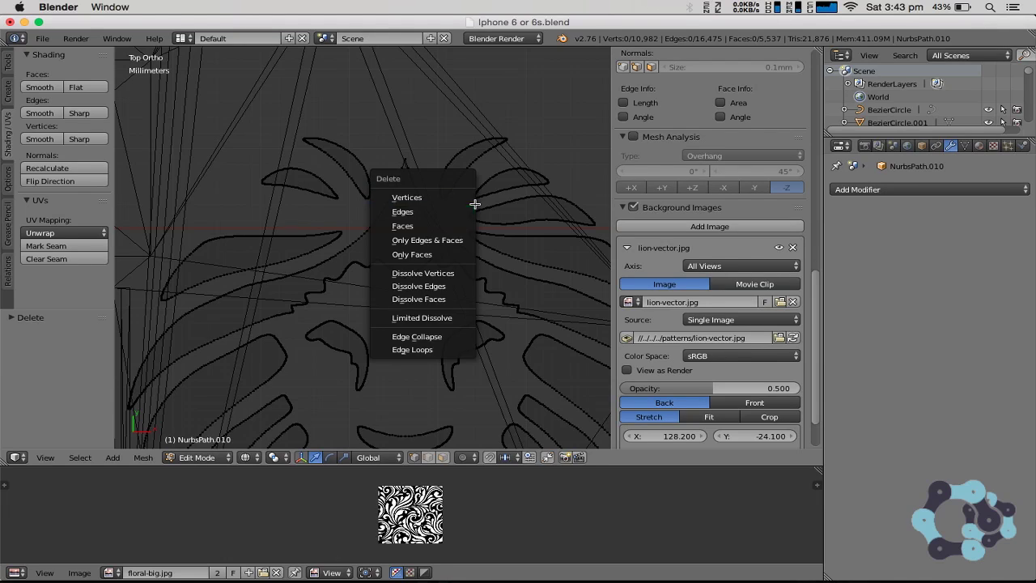
mouse_move(586, 219)
left_mouse_down()
mouse_move(537, 203)
mouse_move(495, 207)
left_mouse_up()
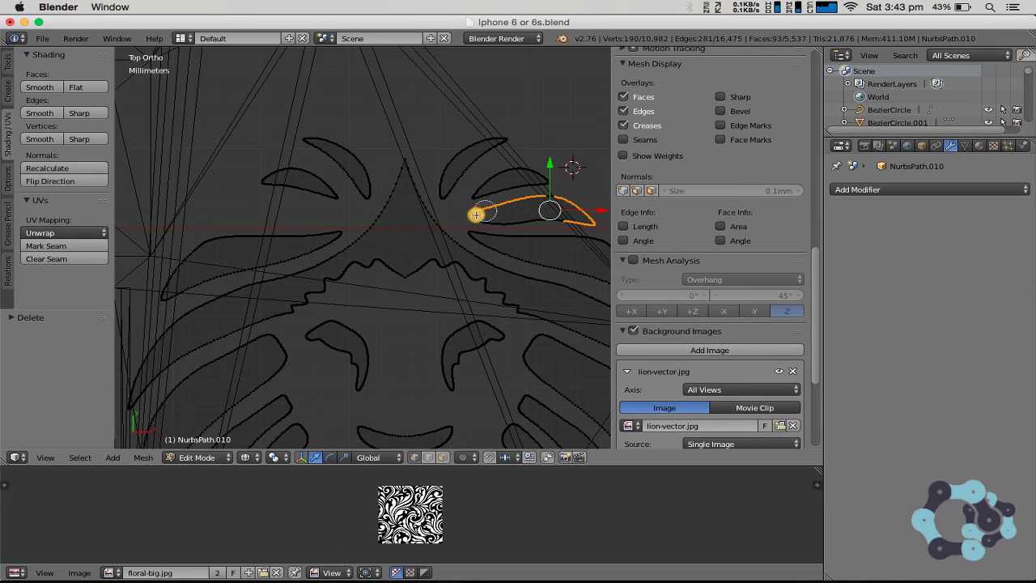
key("l")
key("l")
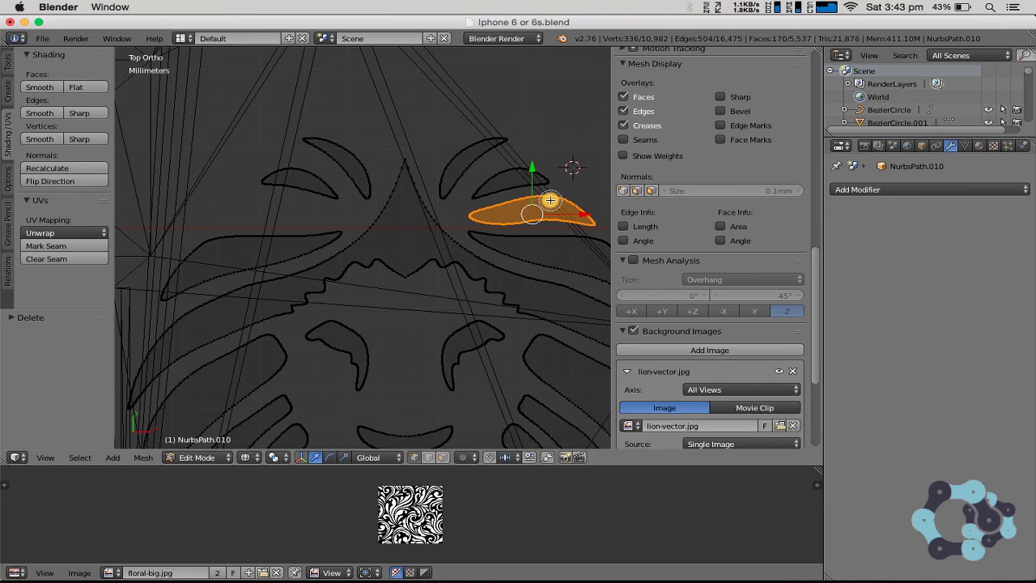
key("shift+d")
key("x")
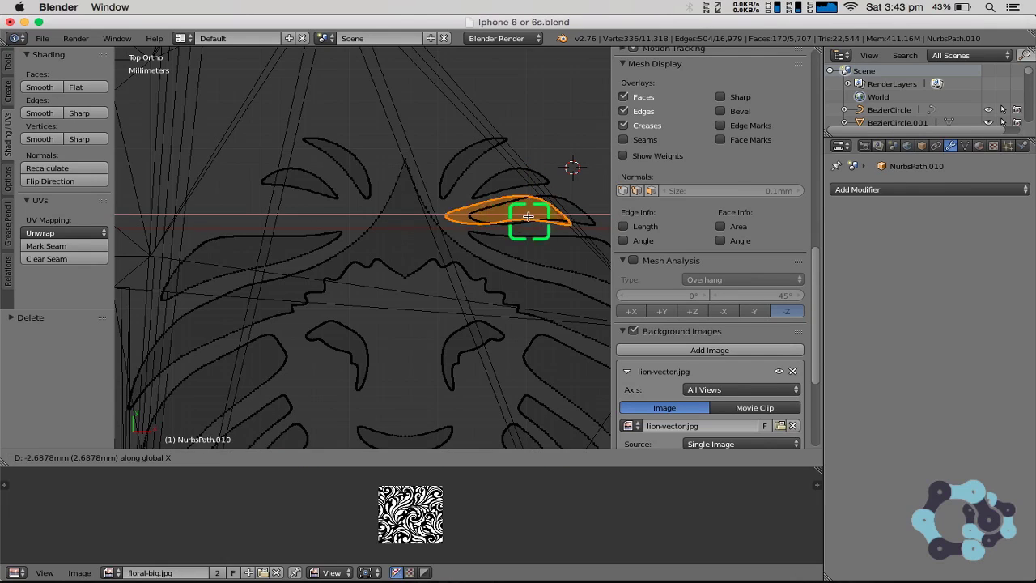
left_click(268, 220)
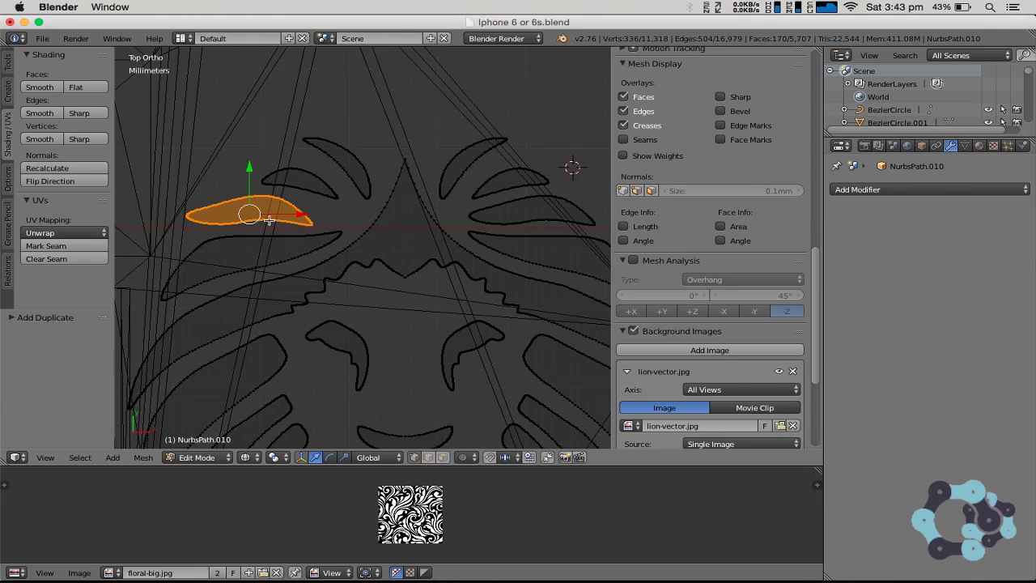
Rotate the copied strand 180° about the global Y axis and shift it about 2.7 mm along X into the mane gap.
type("ry")
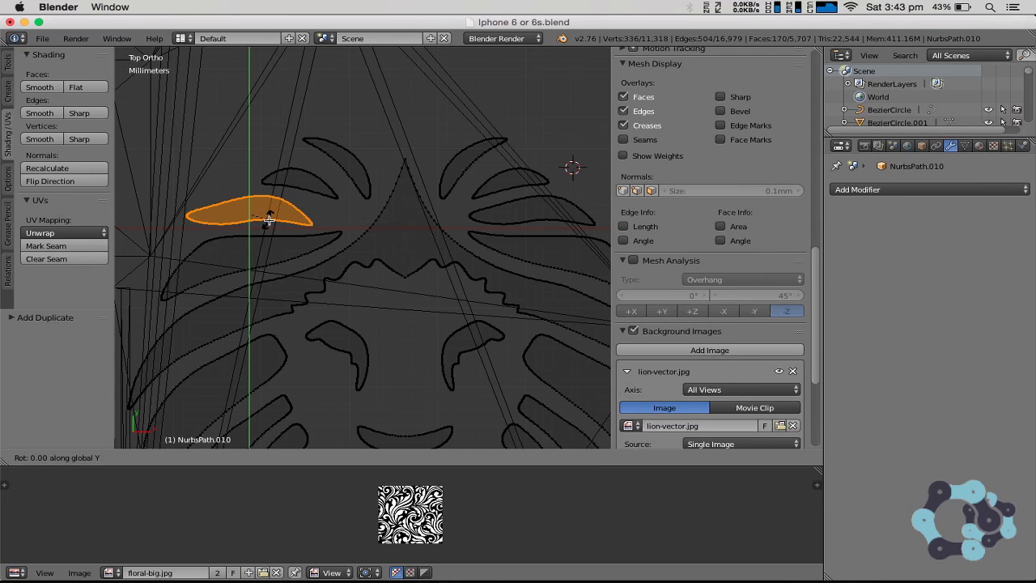
type("180")
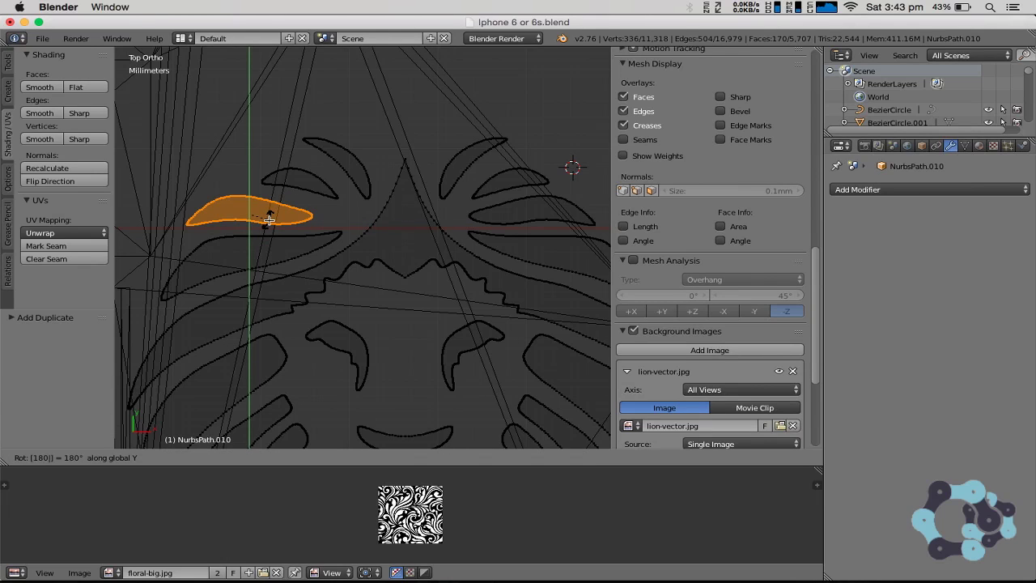
key("Return")
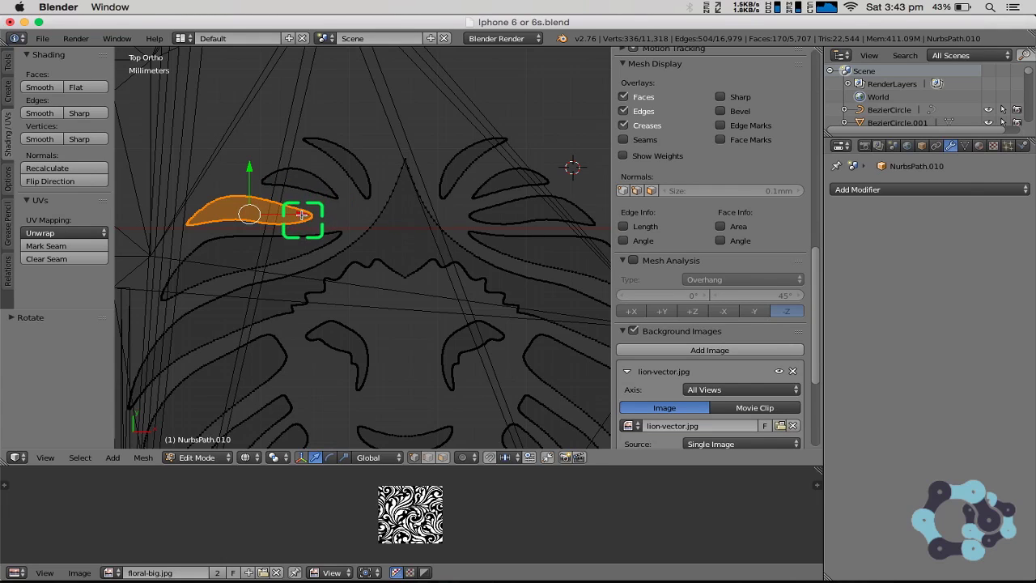
left_click_drag(302, 216, 324, 217)
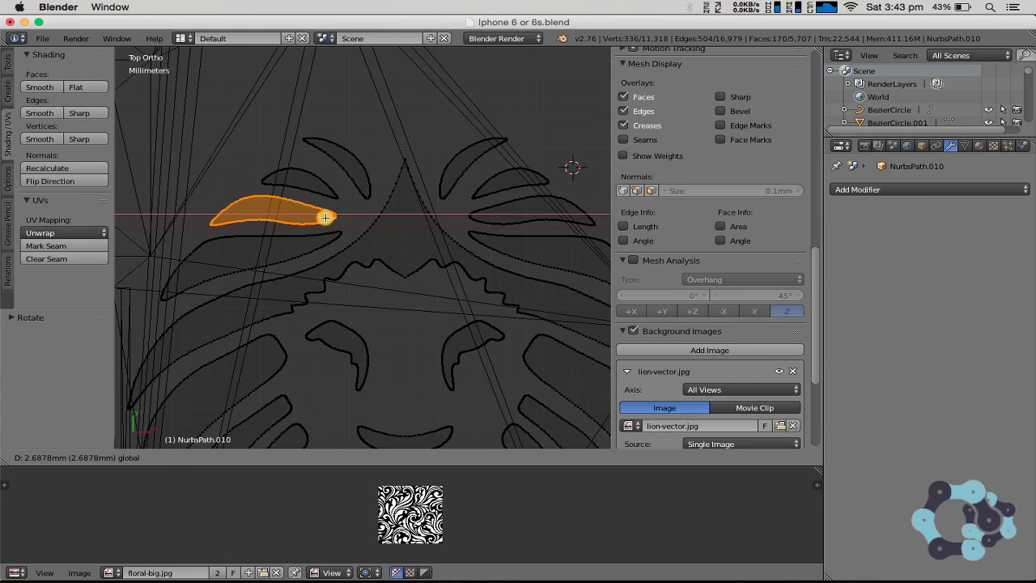
left_click_drag(326, 217, 325, 217)
Return to Object Mode with solid shading and lower the lion mesh along Z until it passes through the case back.
key("Tab")
scroll(367, 262, "down", 5)
key("z")
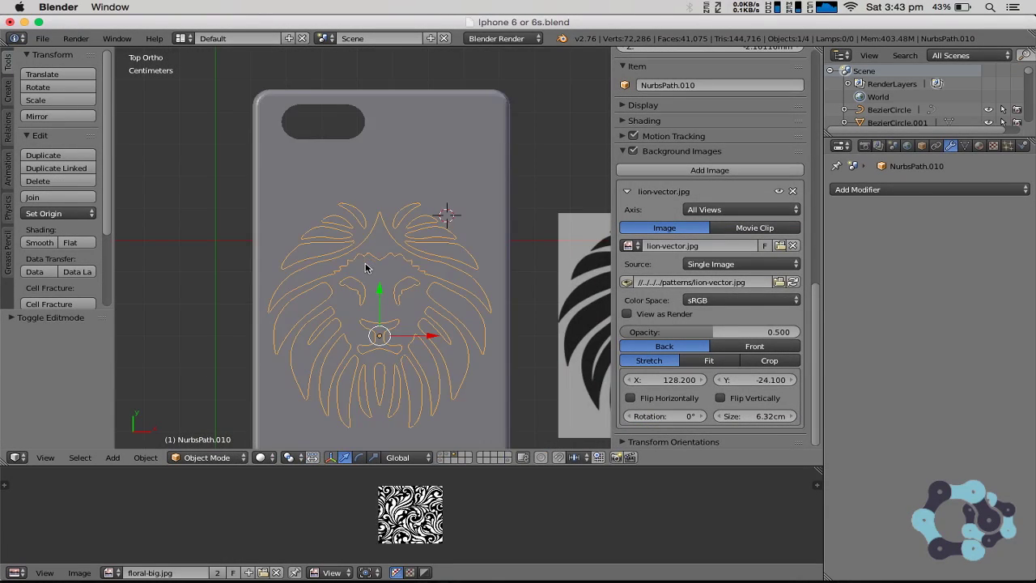
middle_click_drag(365, 268, 478, 146)
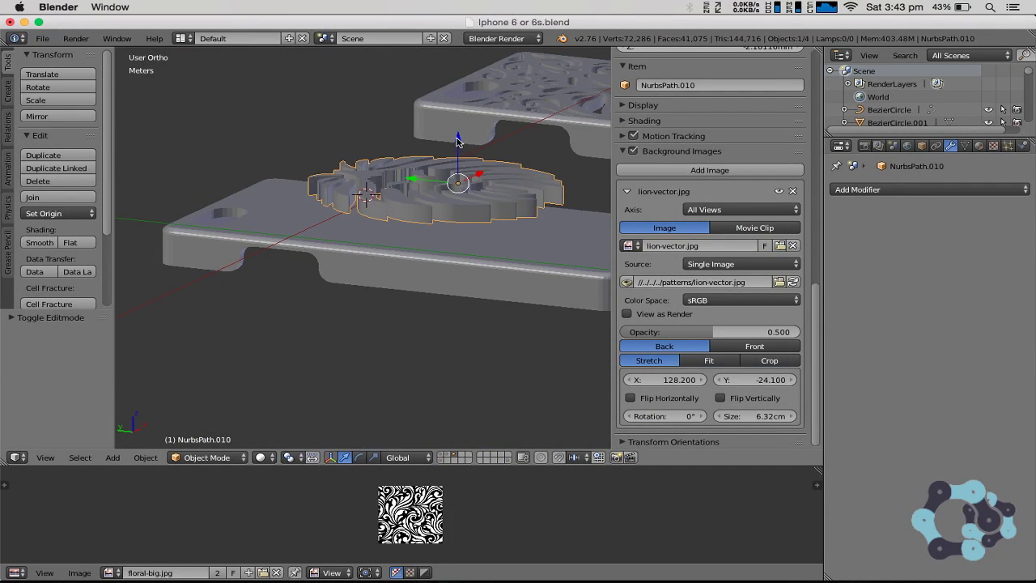
left_click_drag(457, 142, 454, 179)
middle_click_drag(454, 180, 461, 318)
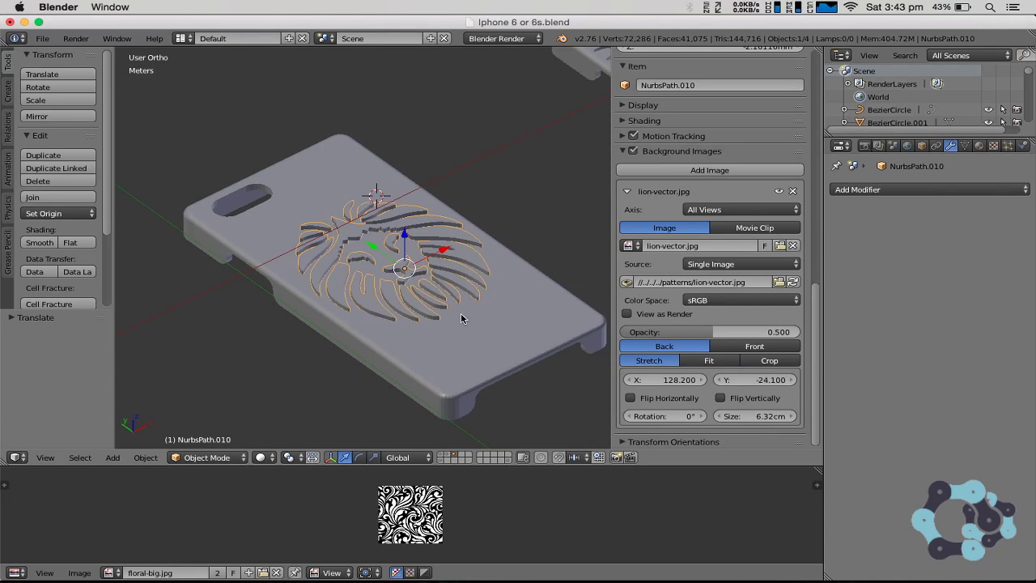
Set NurbsPath.010 as the object of the case's Boolean Difference modifier and apply the modifier.
right_click(462, 319)
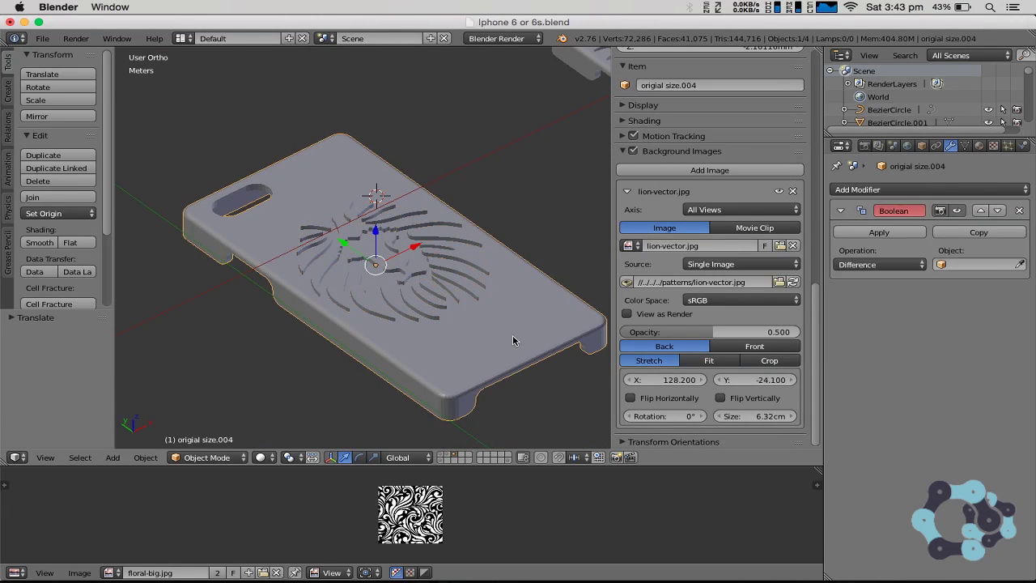
left_click(852, 266)
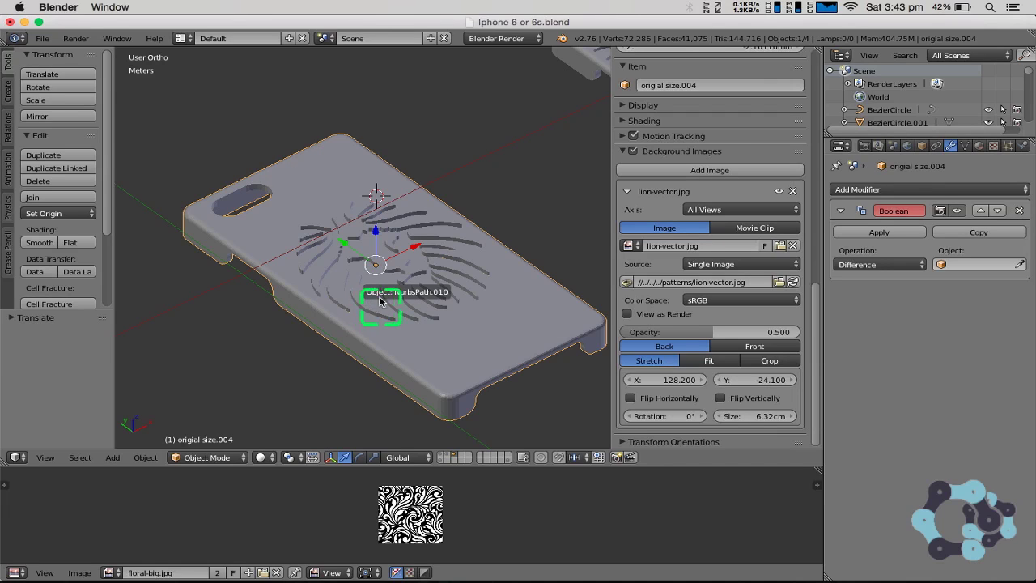
left_click(360, 405)
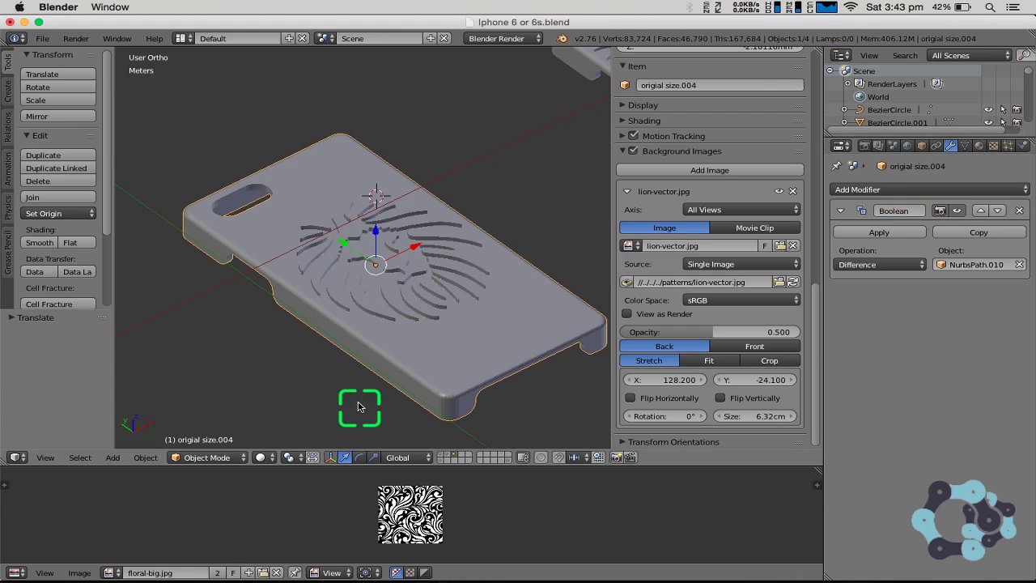
left_click(883, 233)
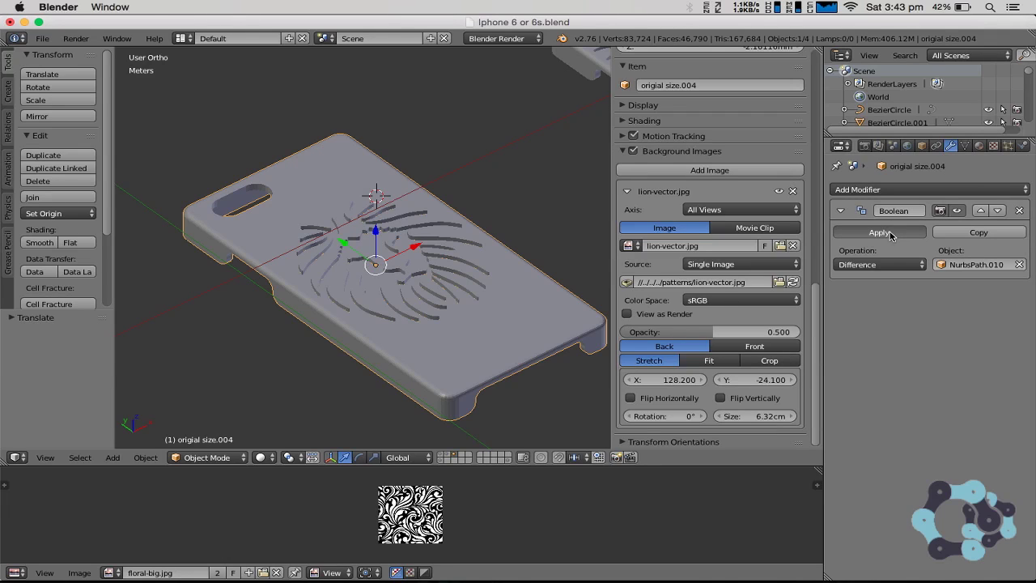
left_click(890, 234)
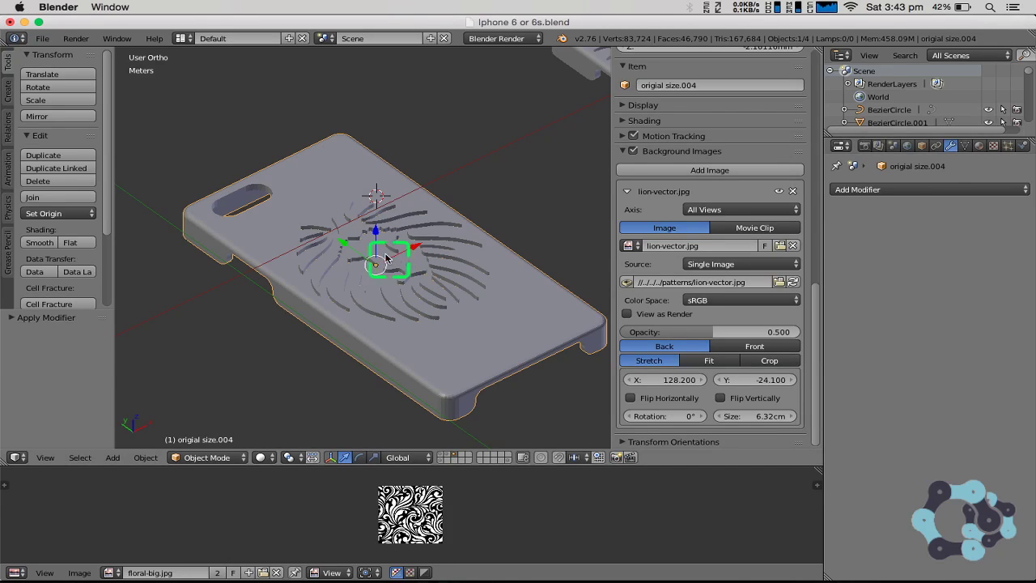
Move the lion mesh up and away from the case, clear of the cut area, and examine the lion cutout.
right_click(377, 301)
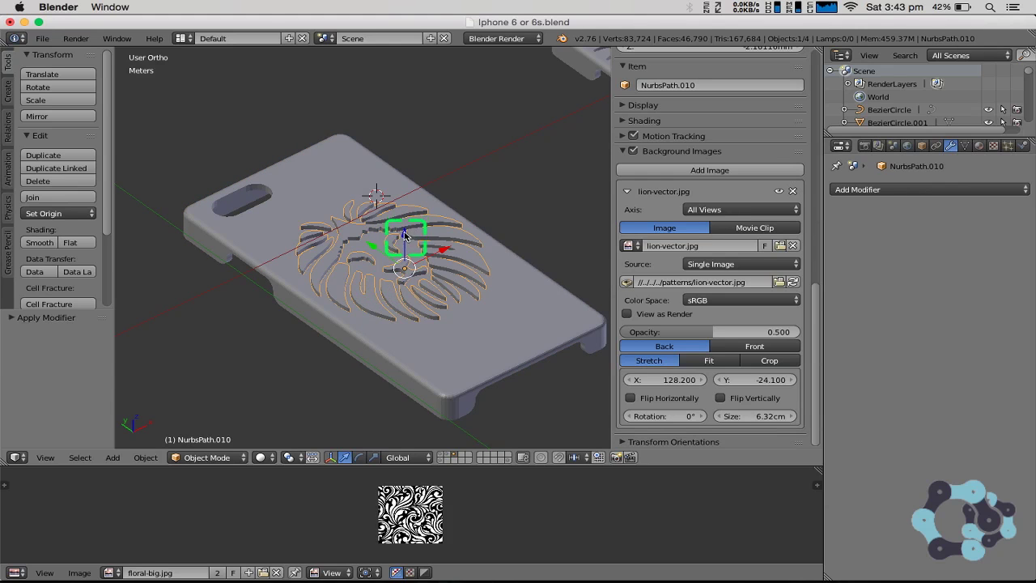
left_click_drag(404, 235, 376, 364)
middle_click_drag(450, 331, 403, 364)
scroll(402, 364, "down", 3)
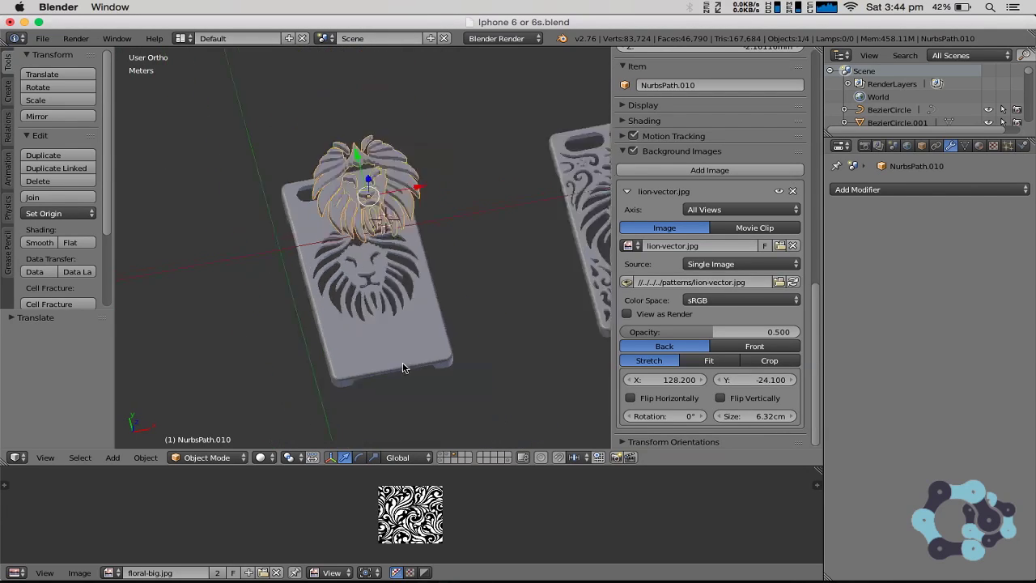
middle_click_drag(442, 316, 464, 258)
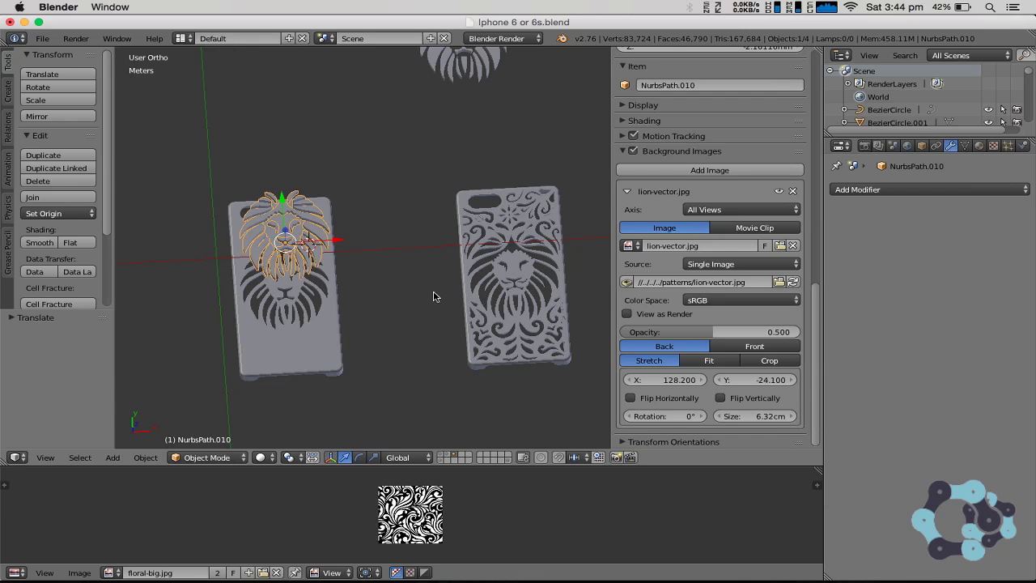
Switch to Firefox and examine the Tribal Lion Iphone Case product page.
left_click(118, 567)
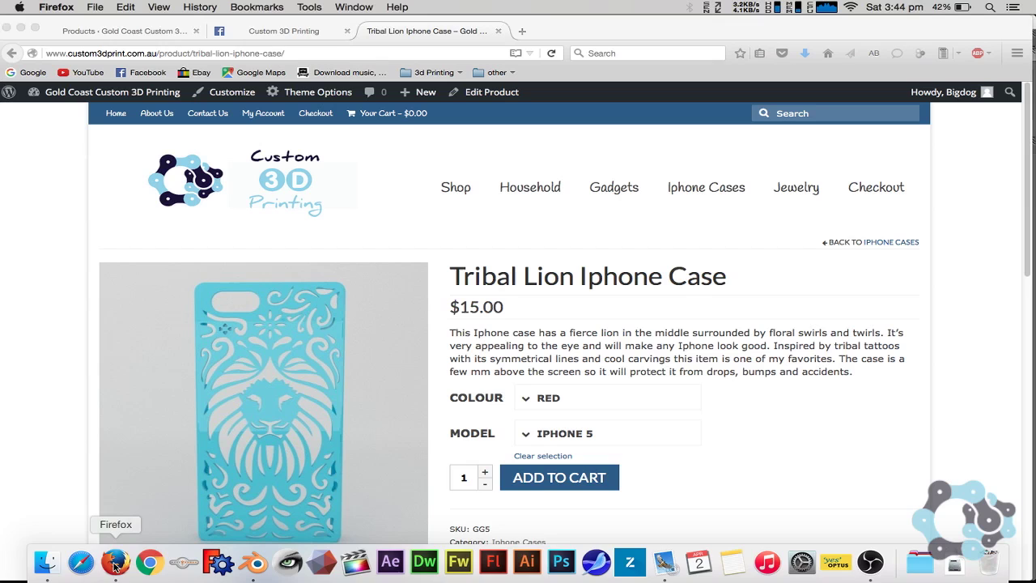
scroll(489, 224, "down", 2)
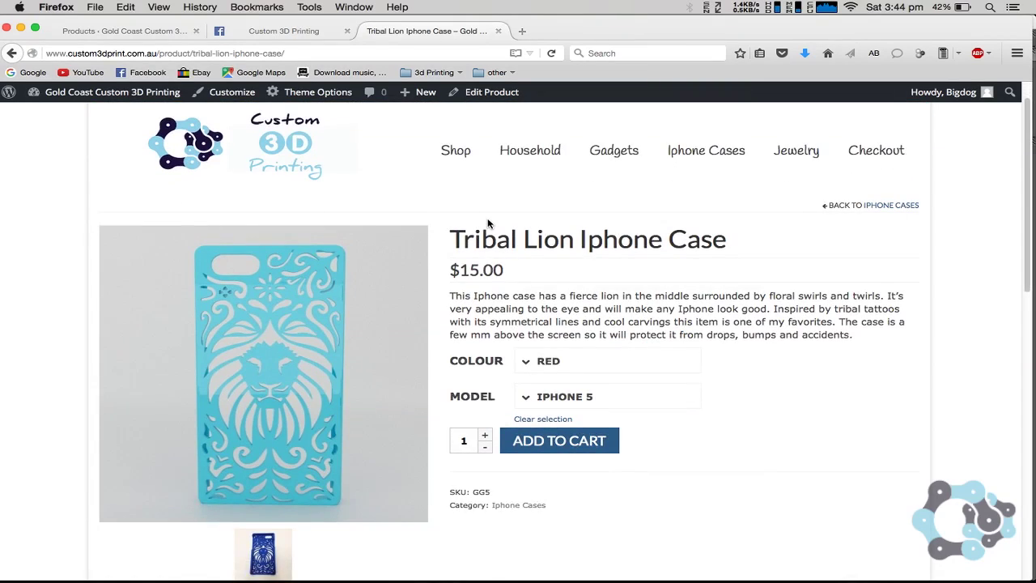
scroll(488, 227, "down", 1)
scroll(490, 223, "up", 1)
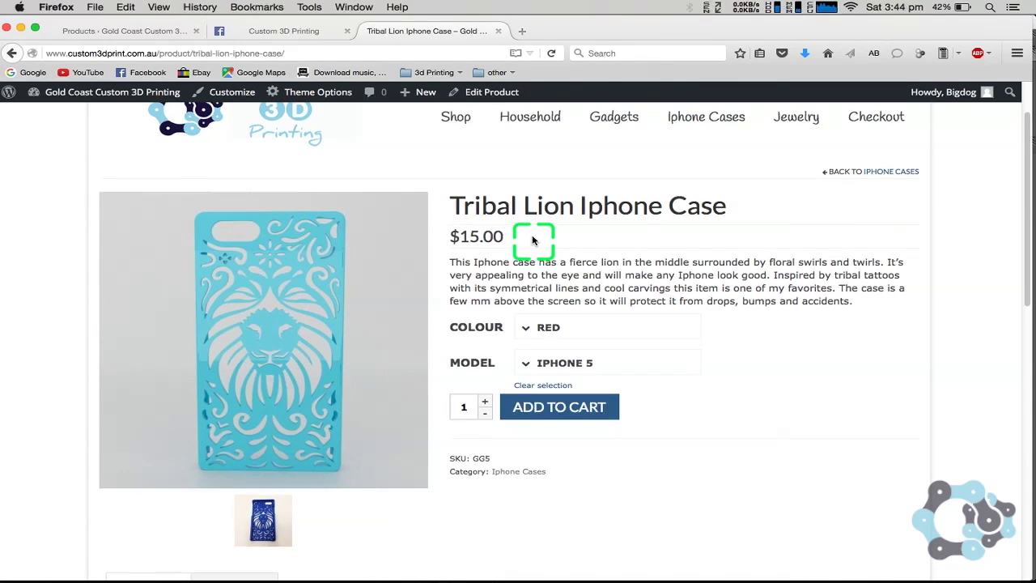
scroll(533, 240, "up", 2)
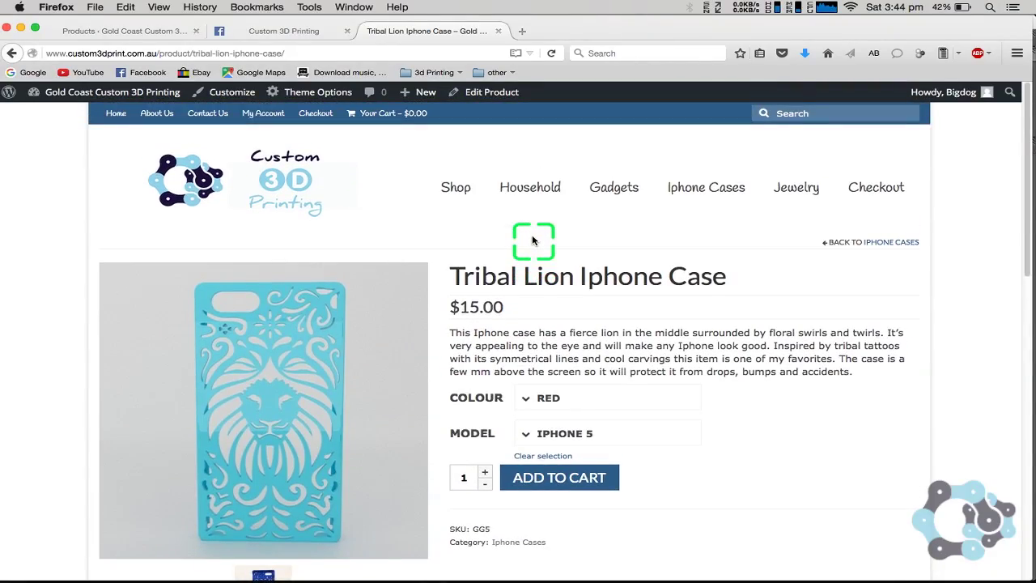